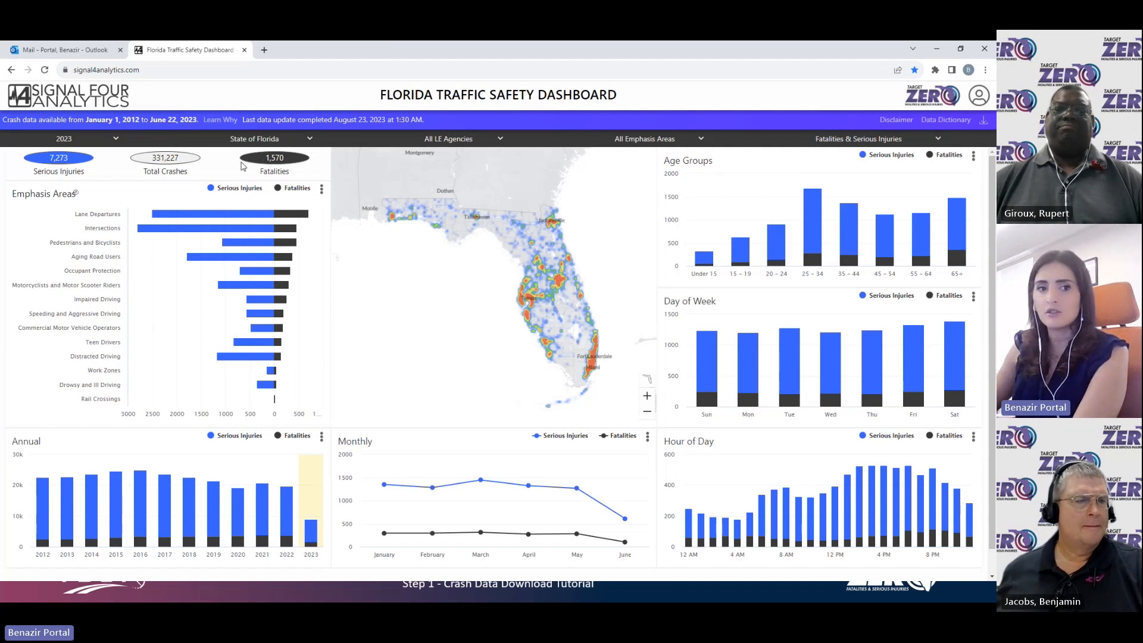
Step: Review the dashboard's filter options for year, location, law enforcement agency, emphasis area and crash severity
click(114, 141)
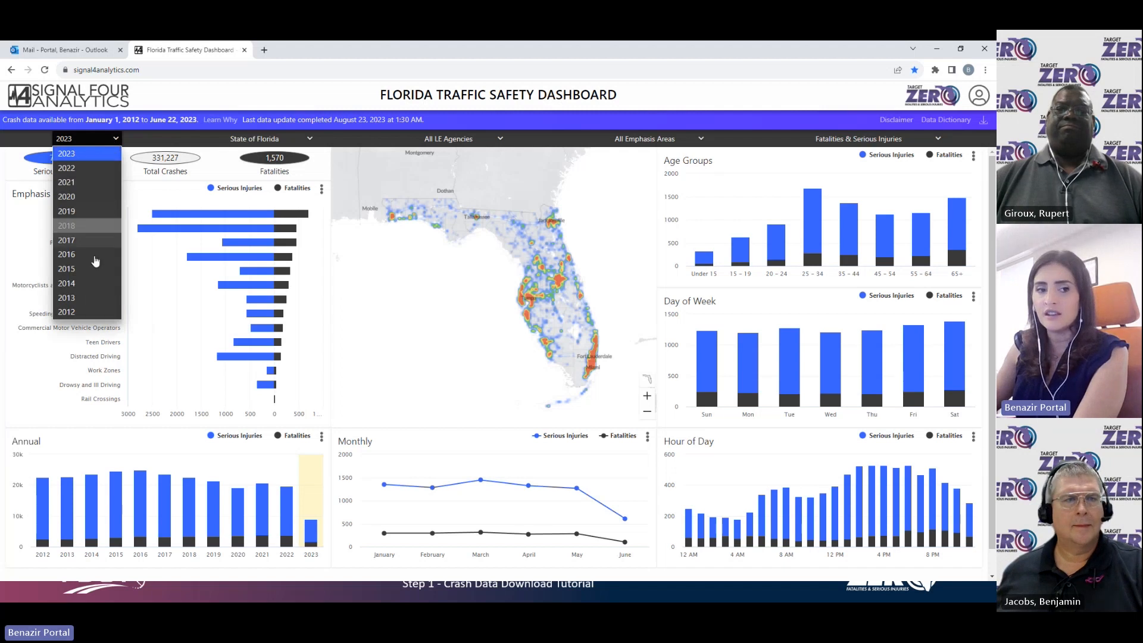
click(283, 138)
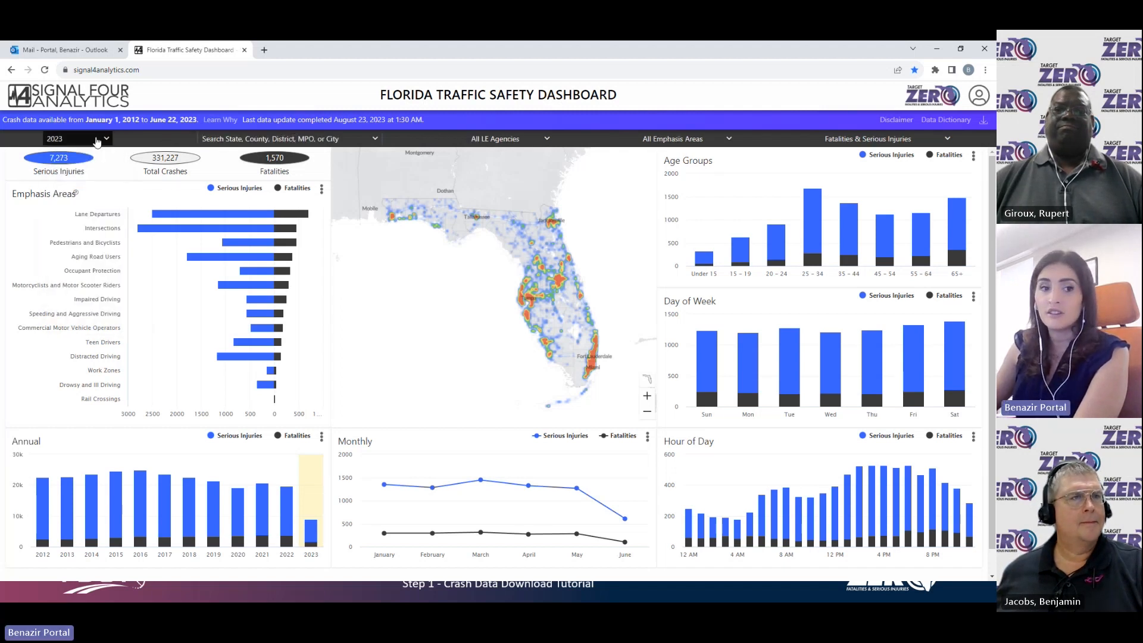
click(374, 138)
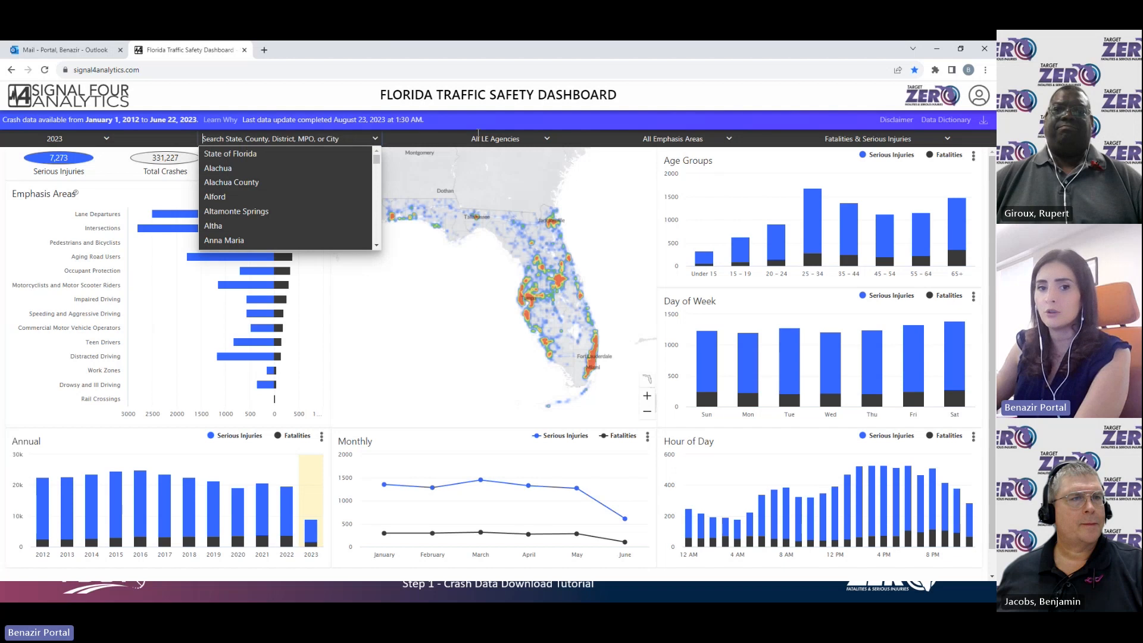
click(548, 141)
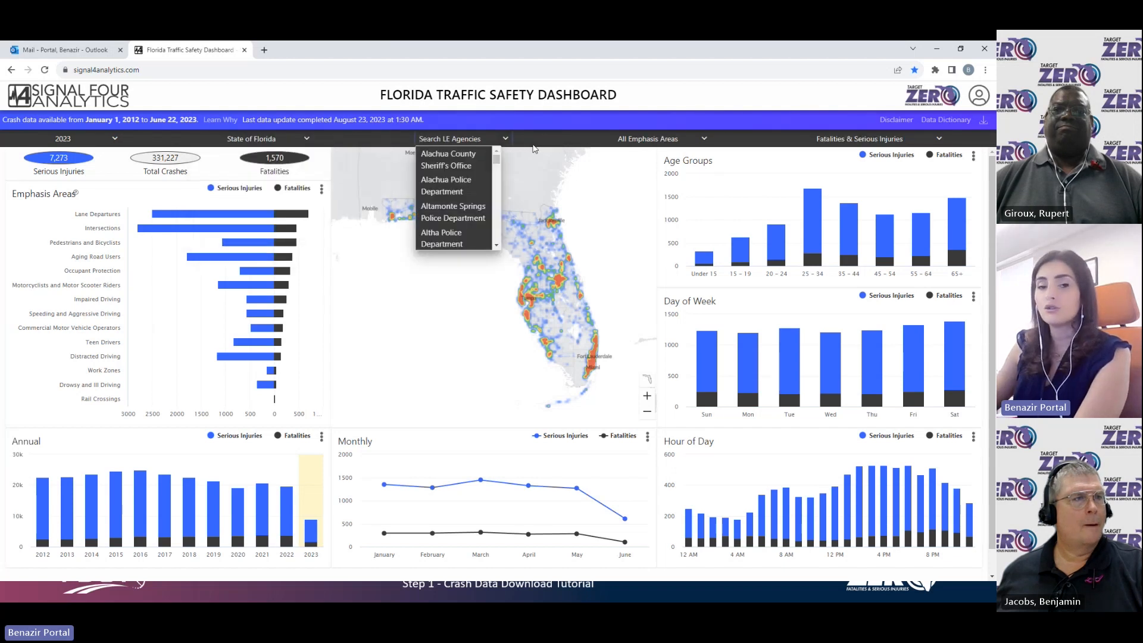
click(703, 139)
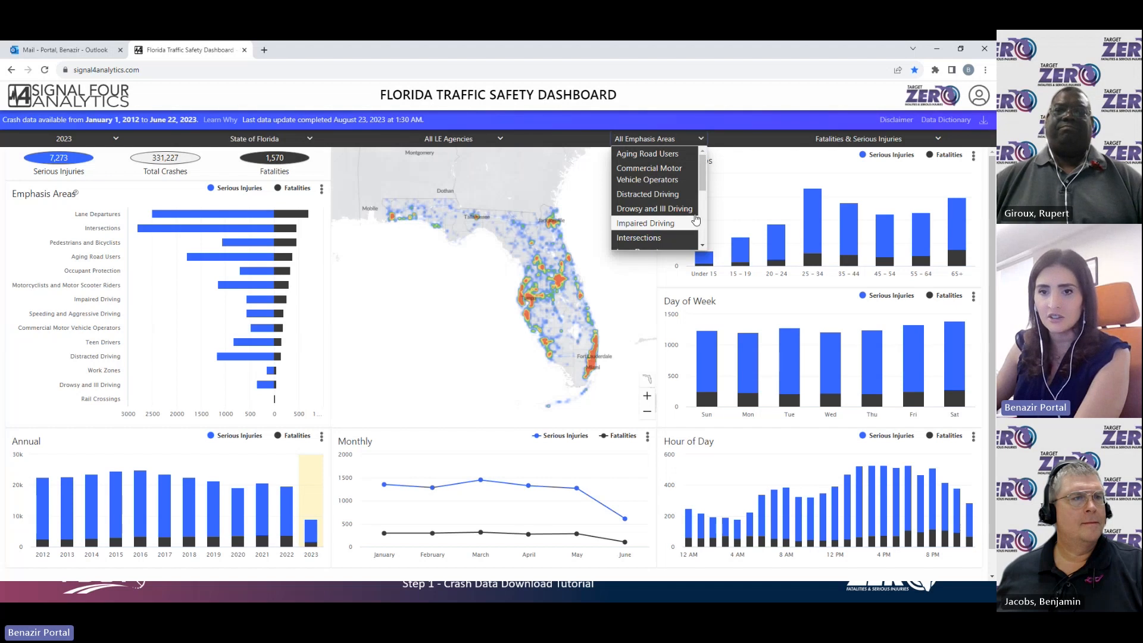
click(939, 139)
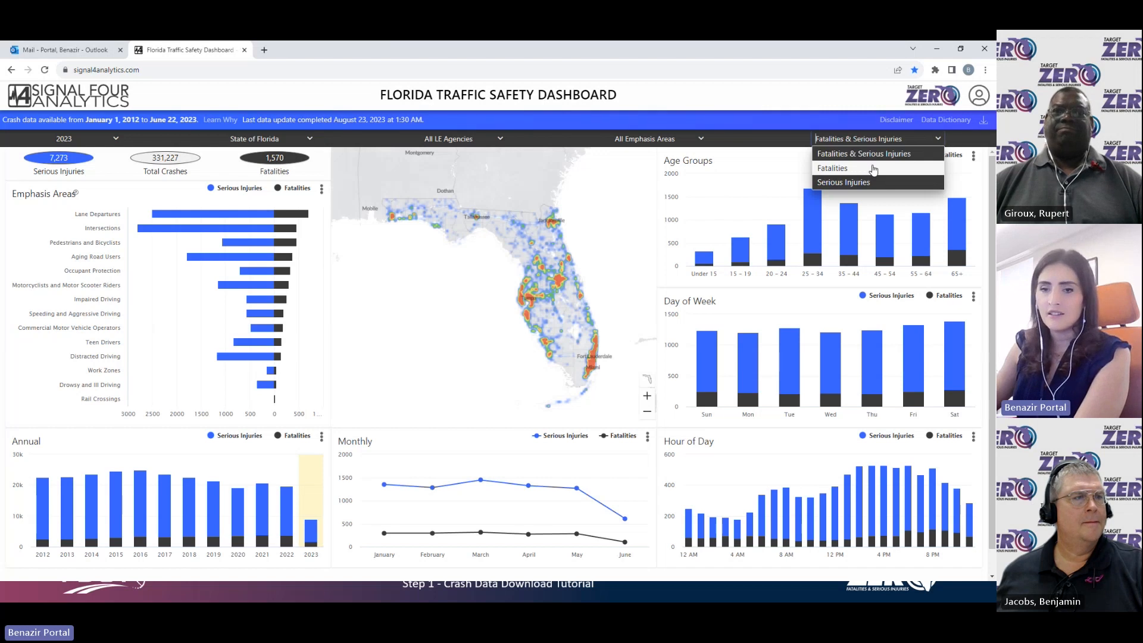
click(883, 181)
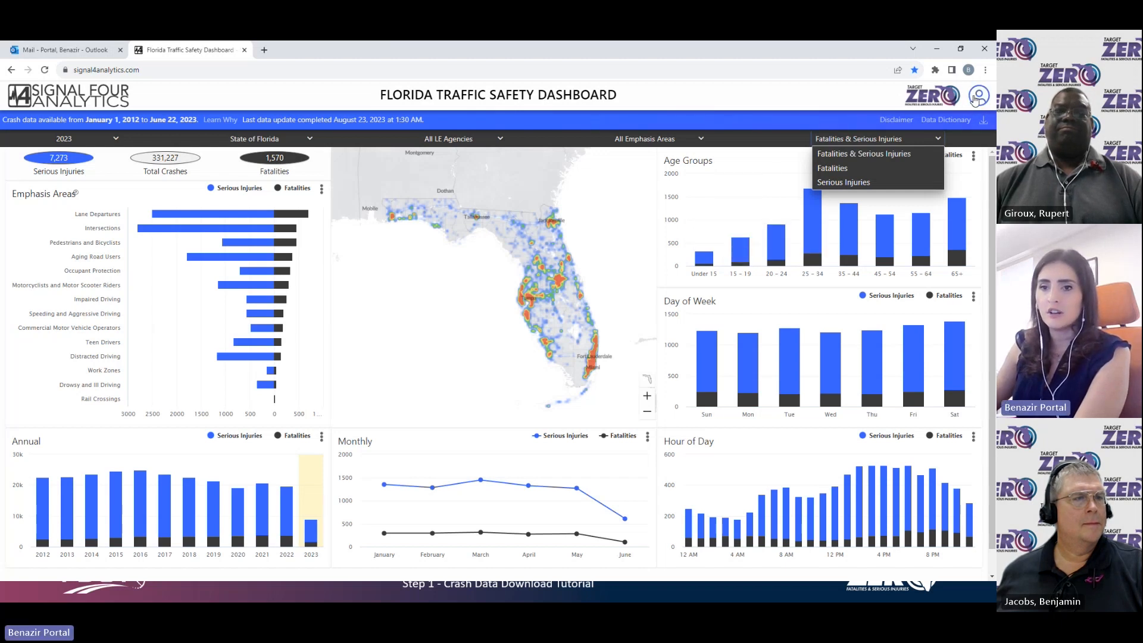
Step: Log in to Signal Four Analytics with the saved work e-mail address
click(977, 101)
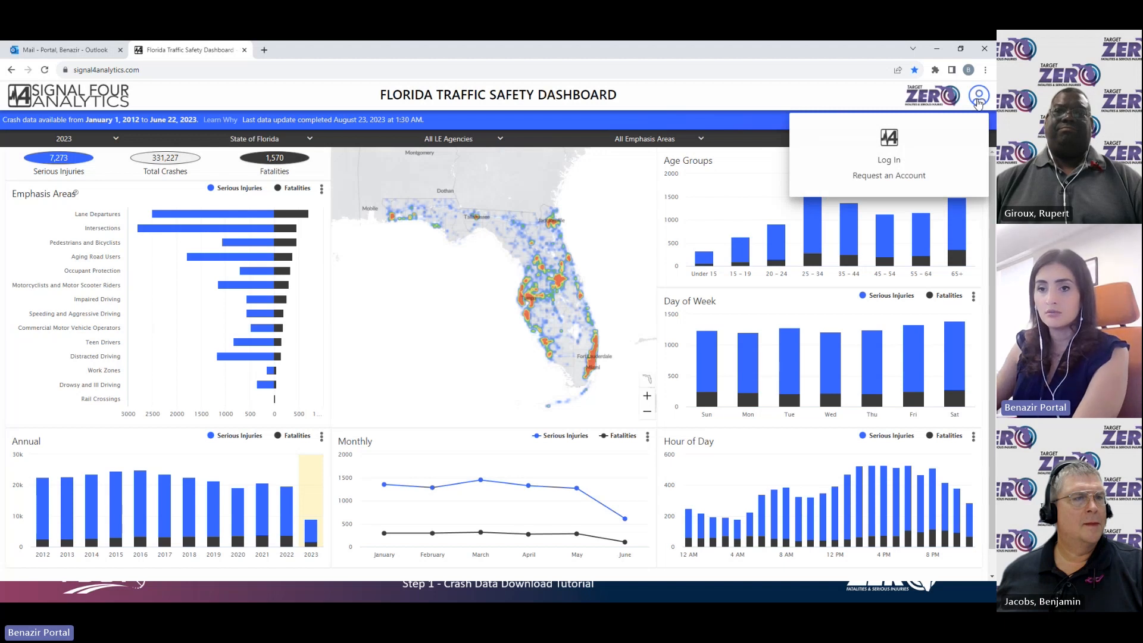
click(891, 164)
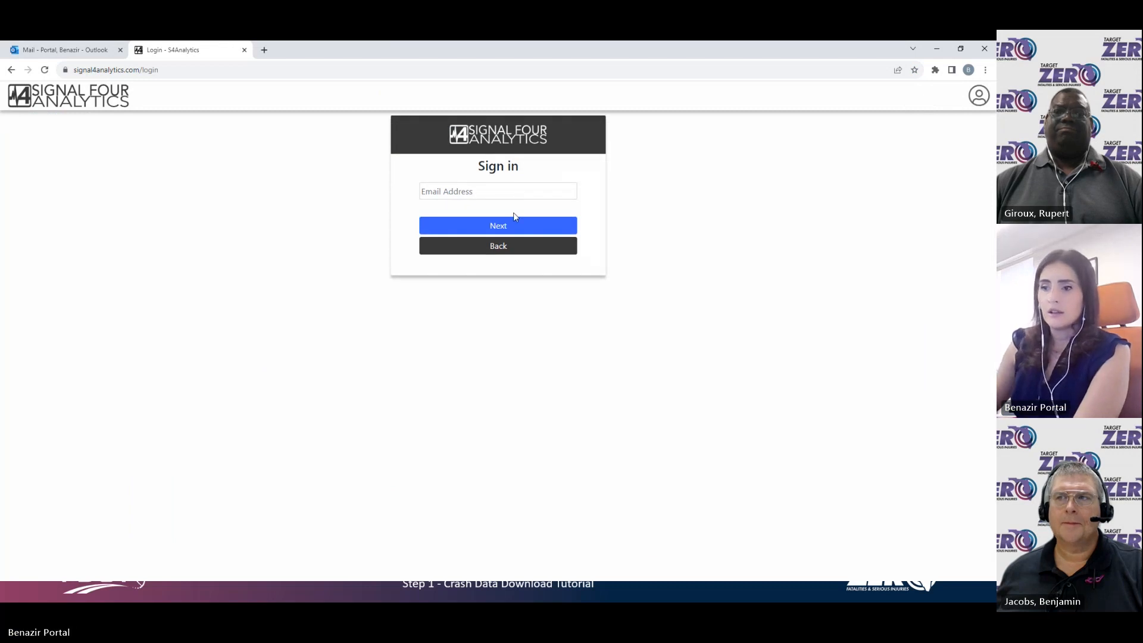
click(509, 190)
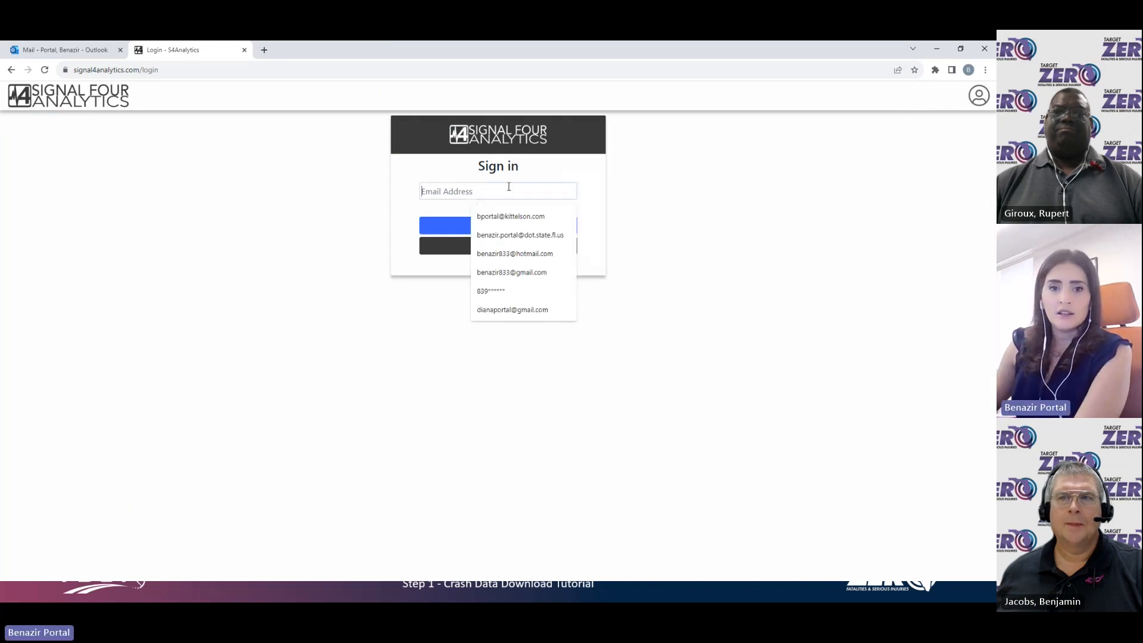
click(545, 235)
click(499, 226)
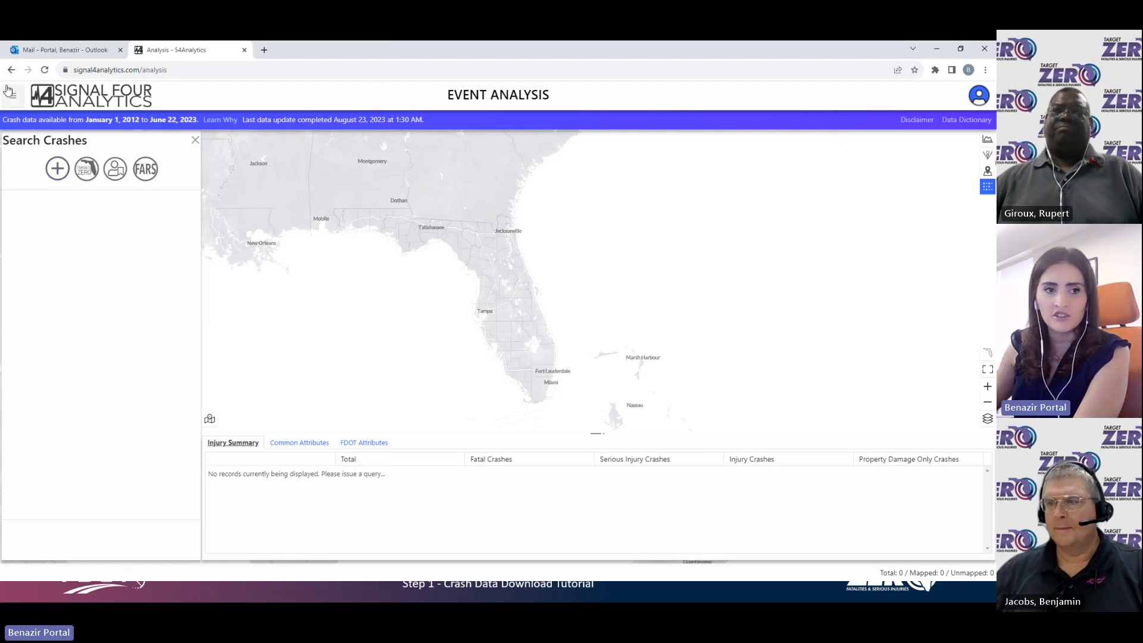
Step: Go to Event Analysis and start a new crash query
click(14, 98)
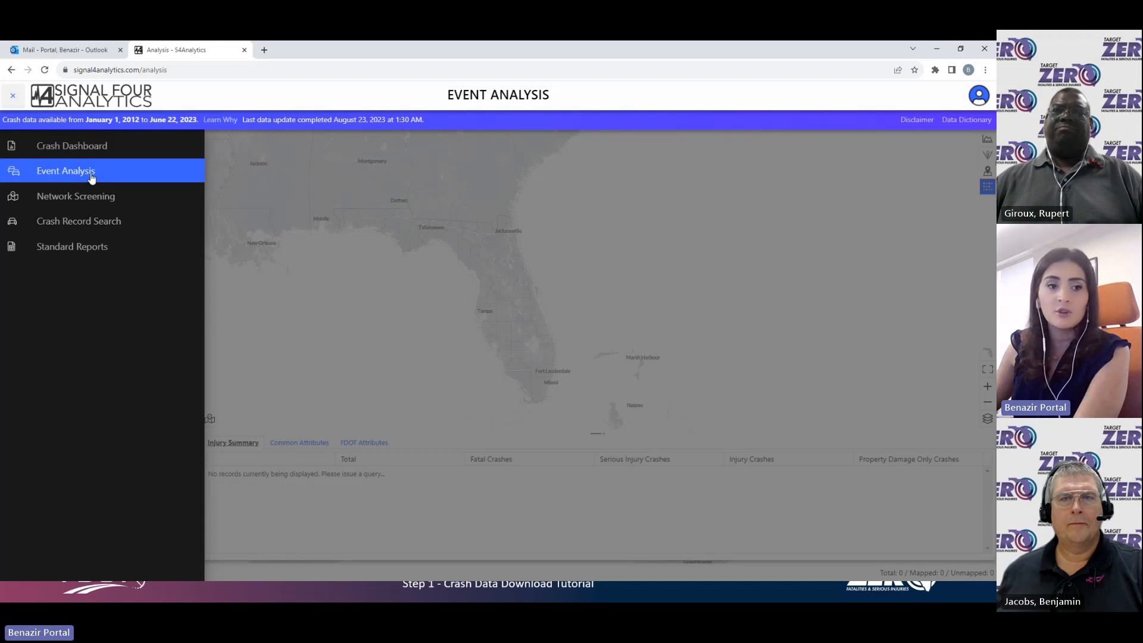
click(104, 177)
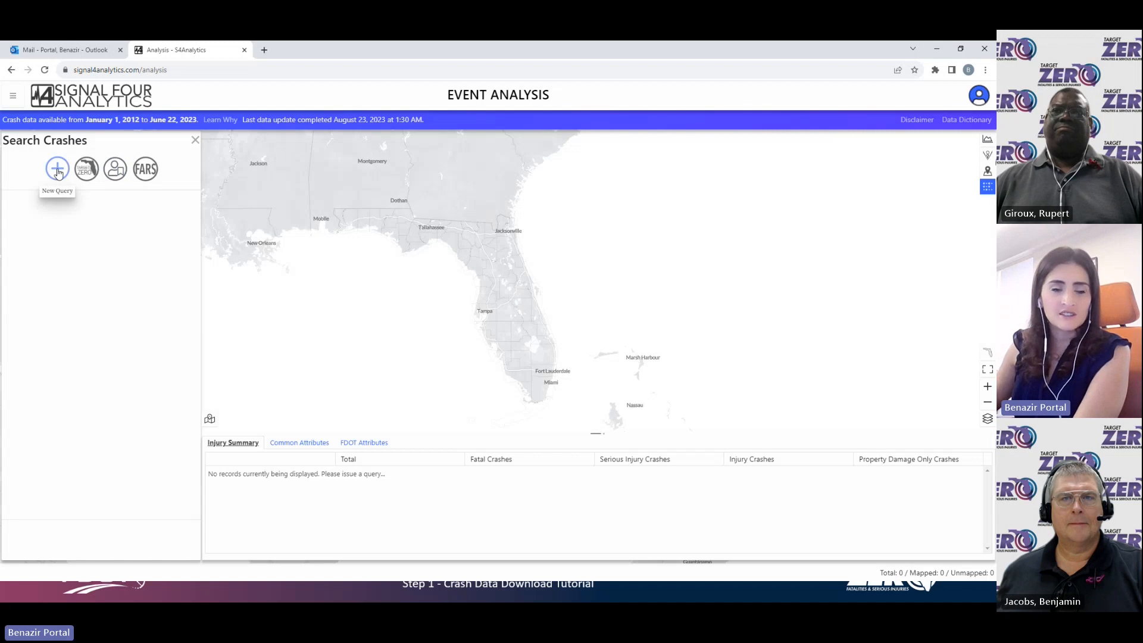
click(58, 172)
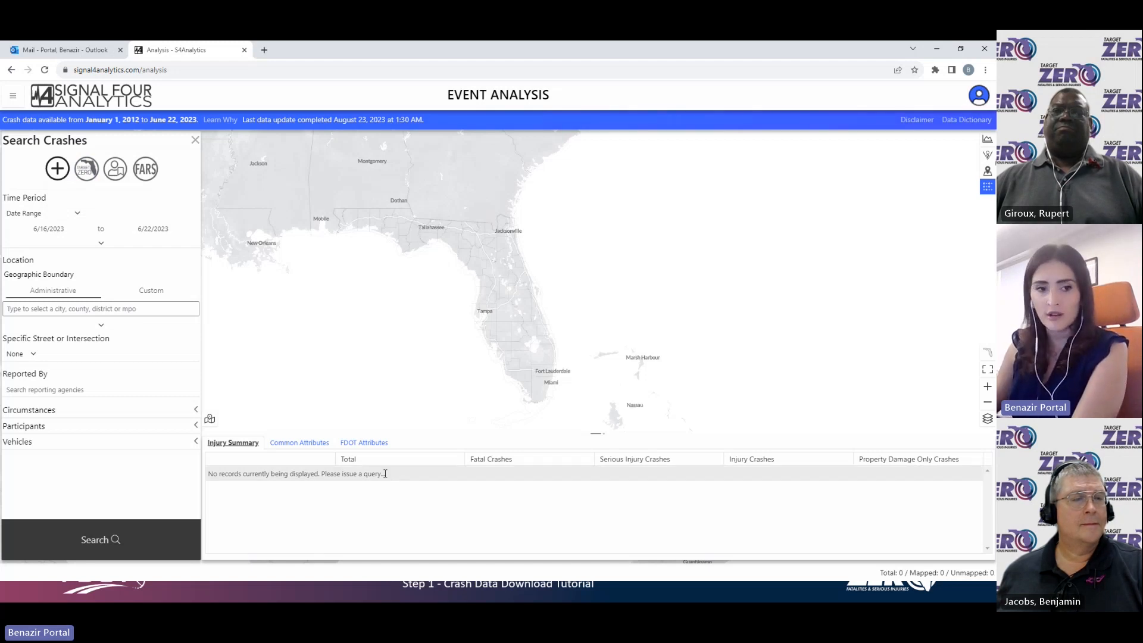
Step: Locate the study corridor around NW 103rd St and W 49th St on the Miami-Dade map
scroll(553, 330, up, 4)
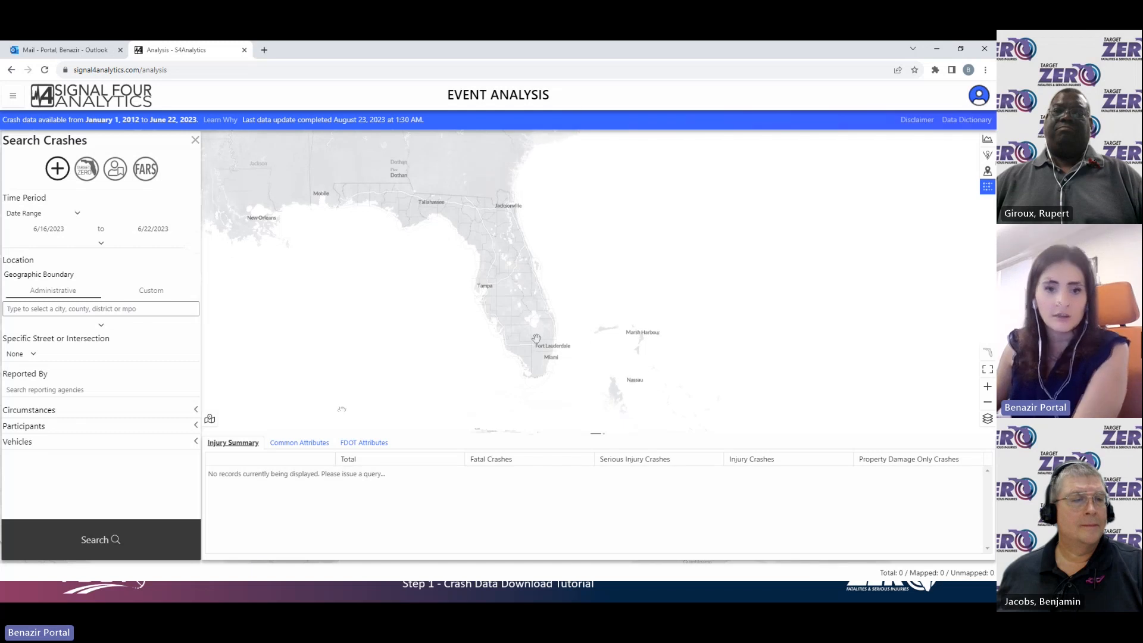
scroll(567, 335, up, 3)
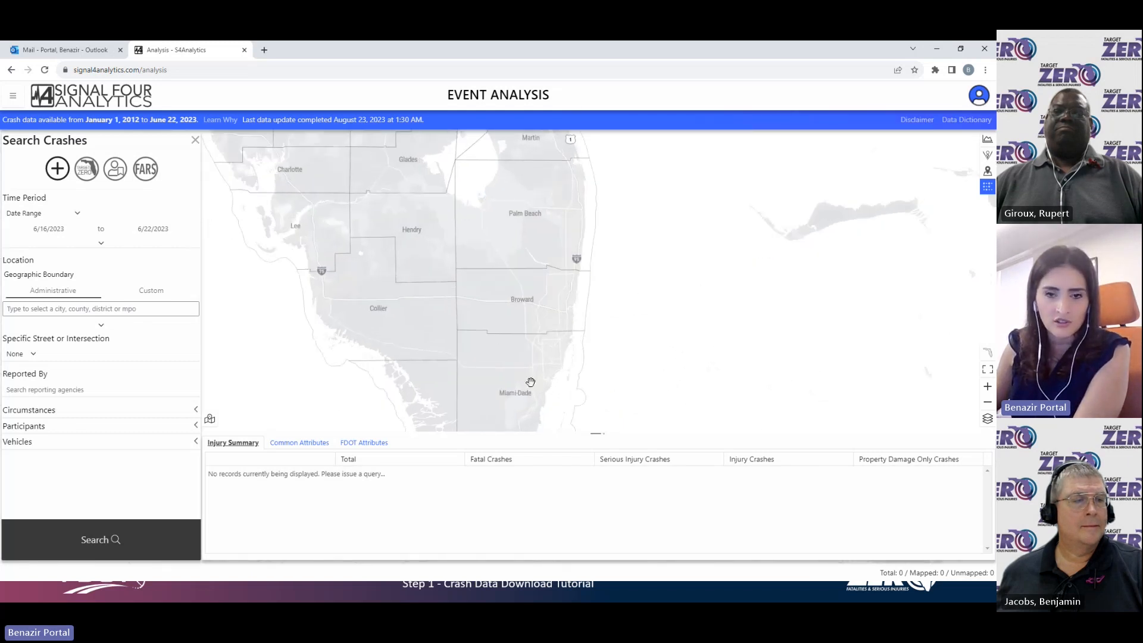
scroll(540, 344, up, 2)
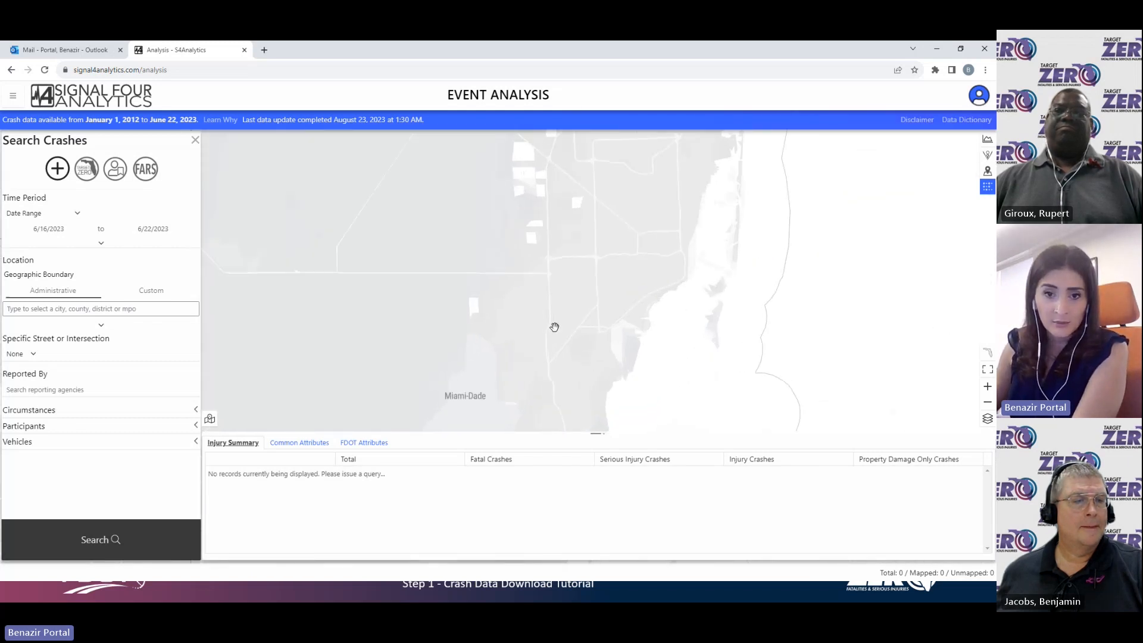
scroll(592, 316, up, 2)
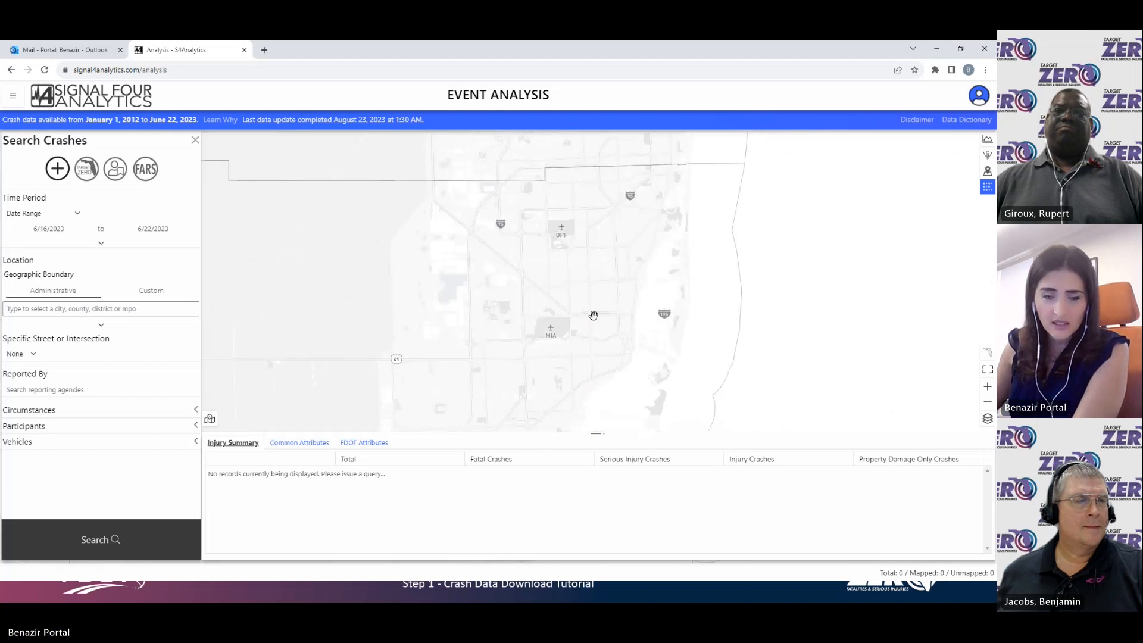
scroll(601, 294, up, 2)
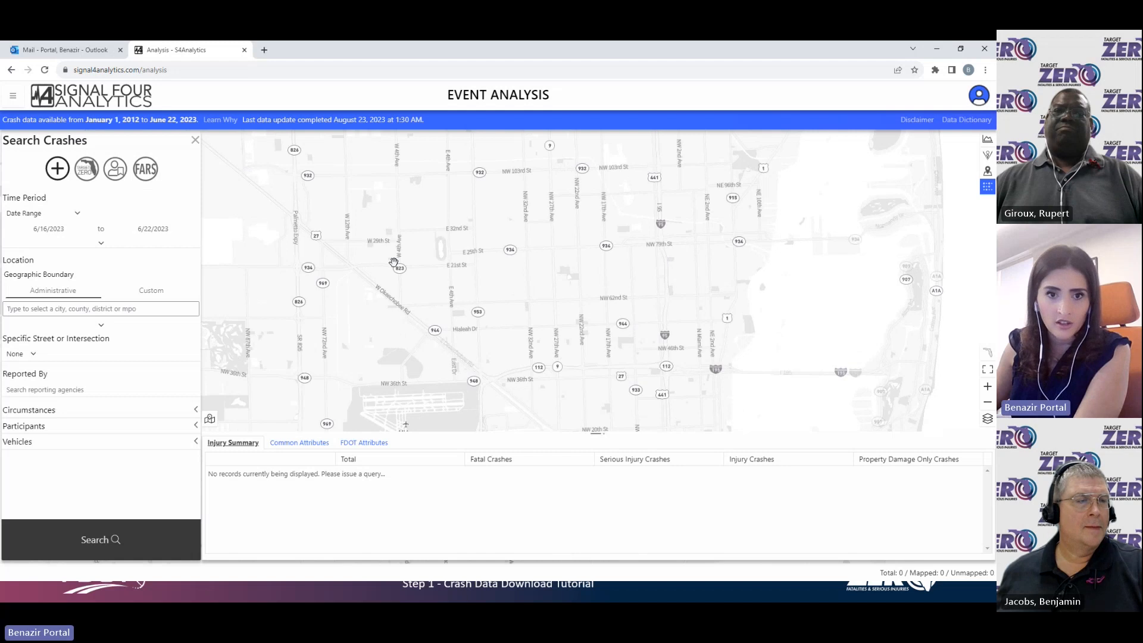
drag(442, 169, 443, 195)
scroll(443, 196, up, 3)
drag(262, 205, 476, 256)
scroll(512, 298, up, 5)
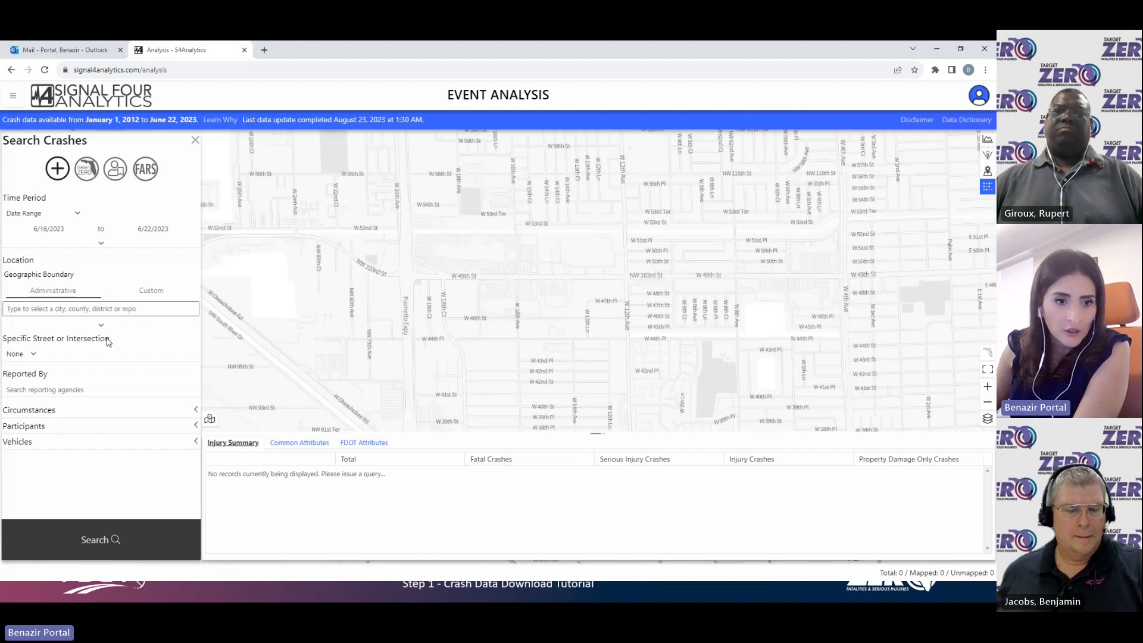
Step: Set the query's specific street or intersection type to DOT Roadway and start a search by Roadway ID
click(33, 353)
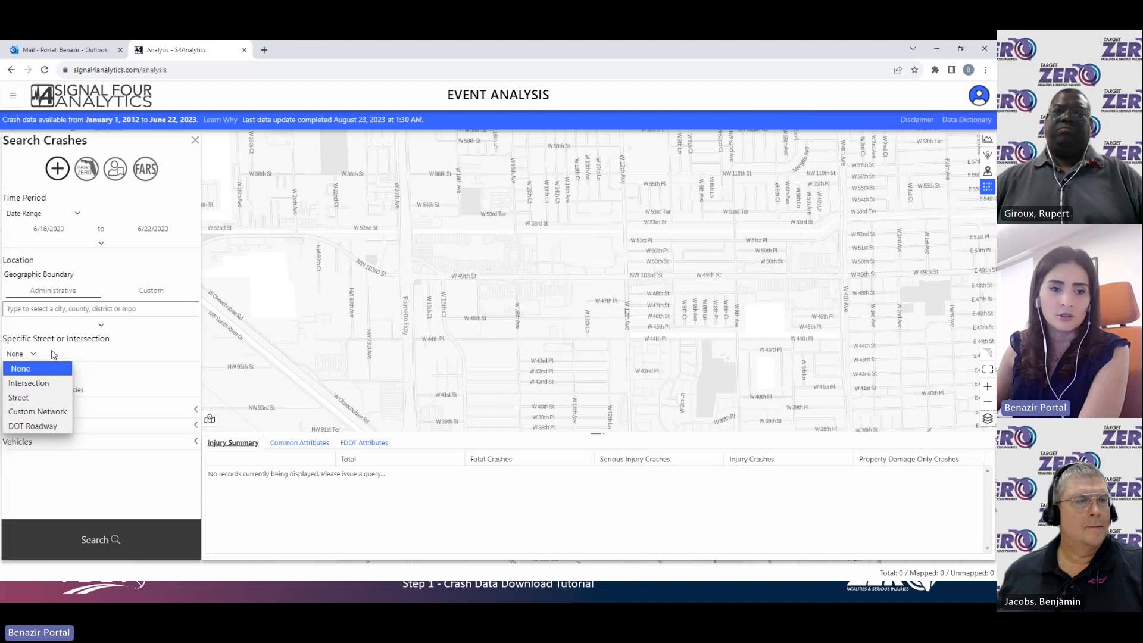
click(51, 427)
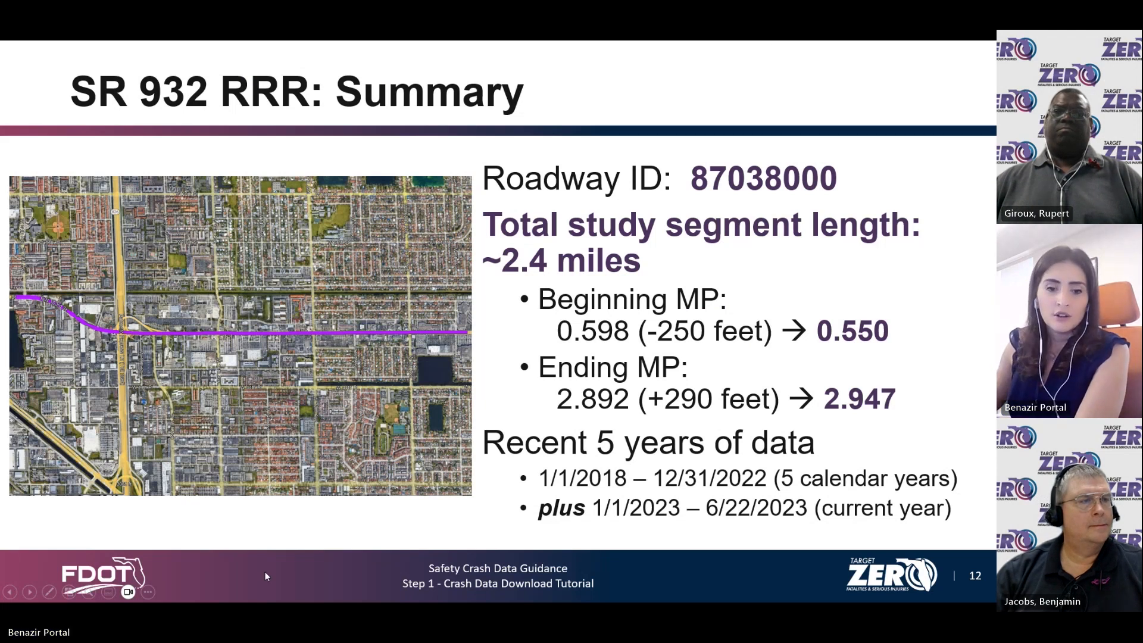
key(alt+Tab)
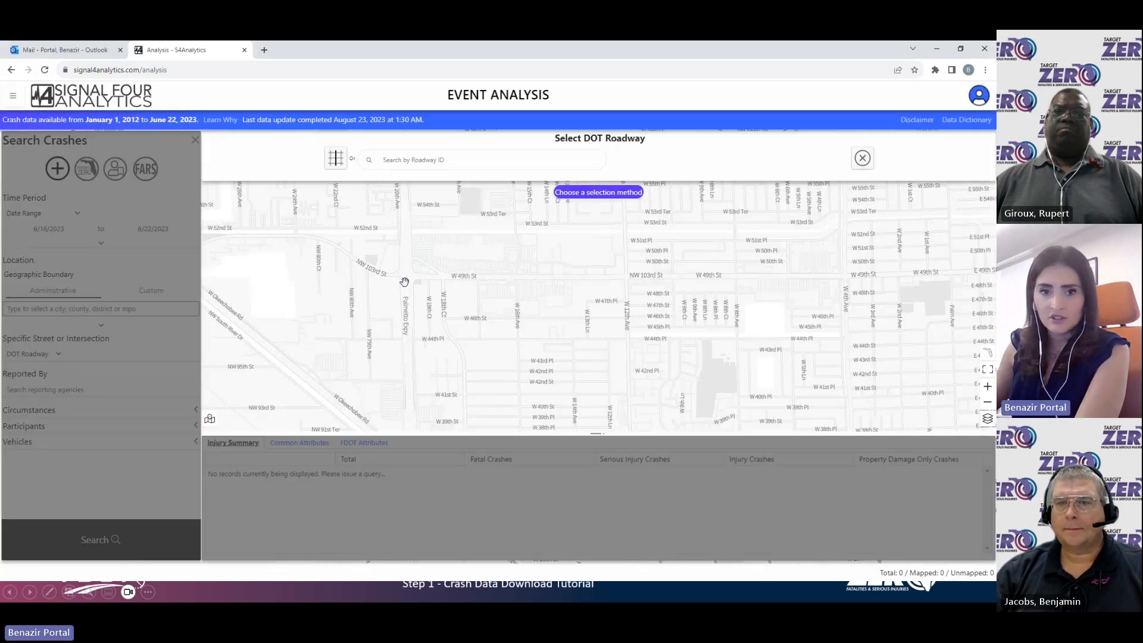
click(421, 159)
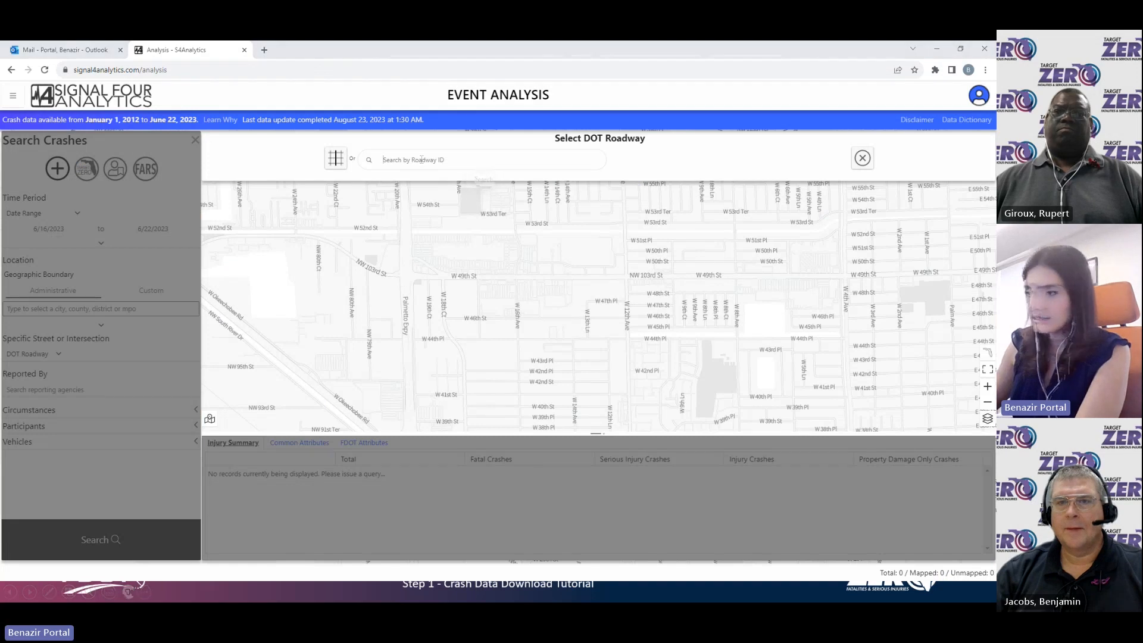
Step: Switch to the PowerPoint presentation, place it side by side with the browser, and open slide 12, SR 932 RRR: Summary
key(alt+Tab)
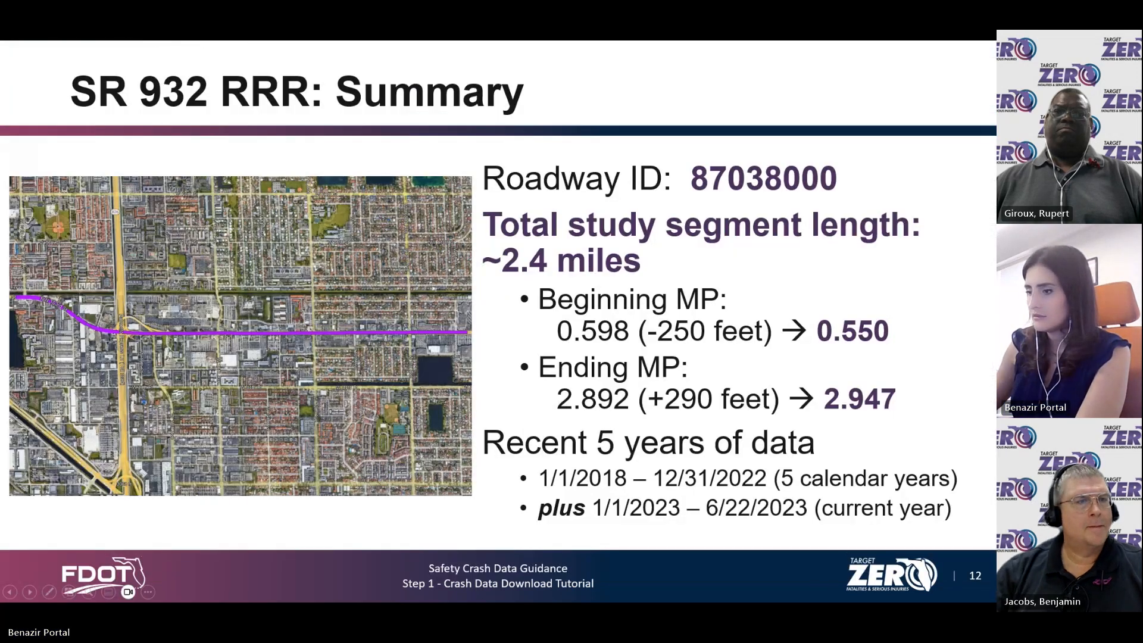
key(alt+Tab)
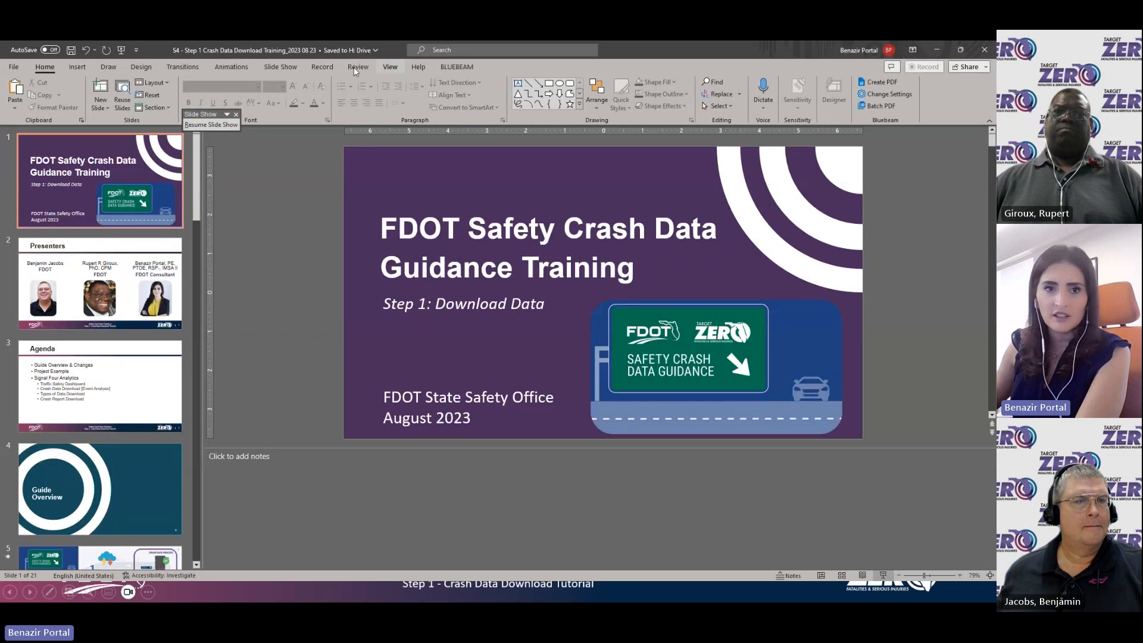
click(296, 44)
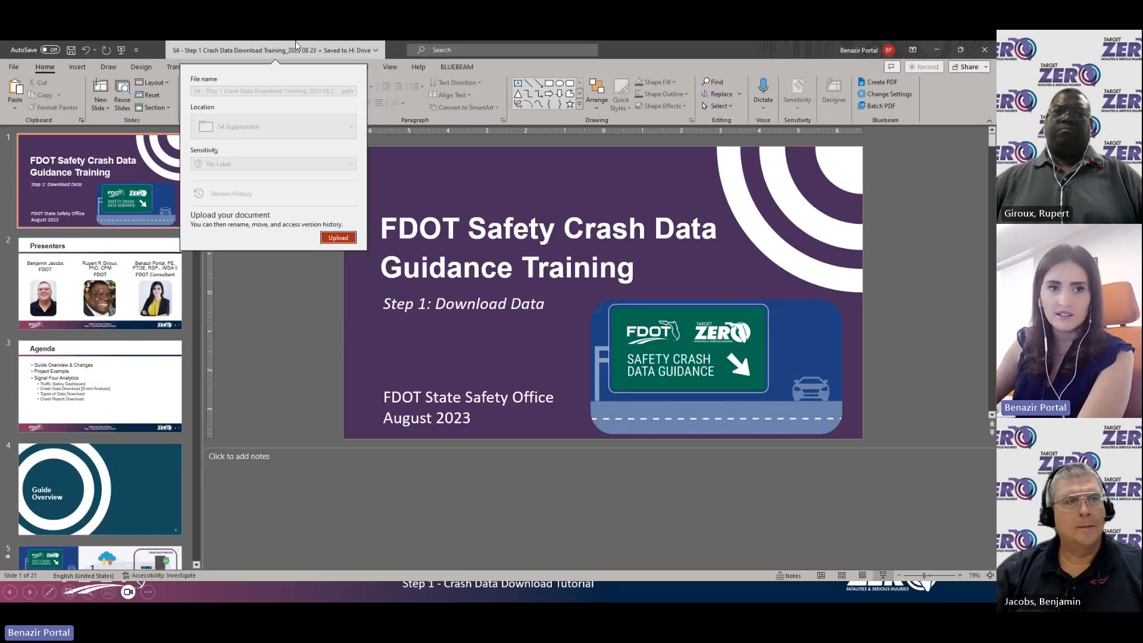
key(Escape)
key(super+Left)
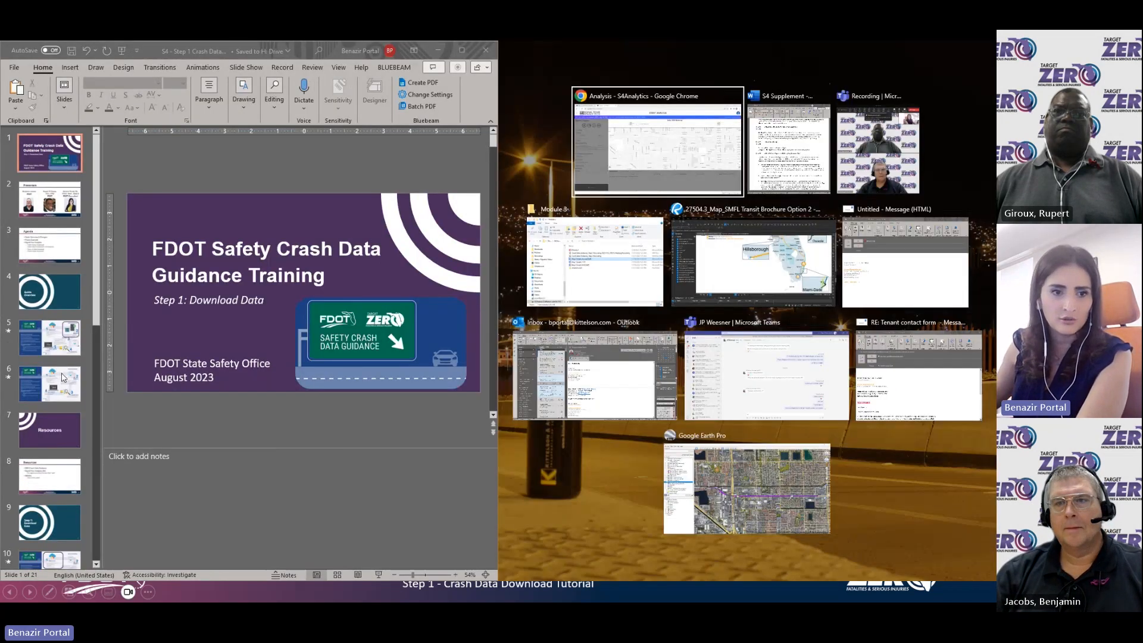
scroll(56, 473, down, 3)
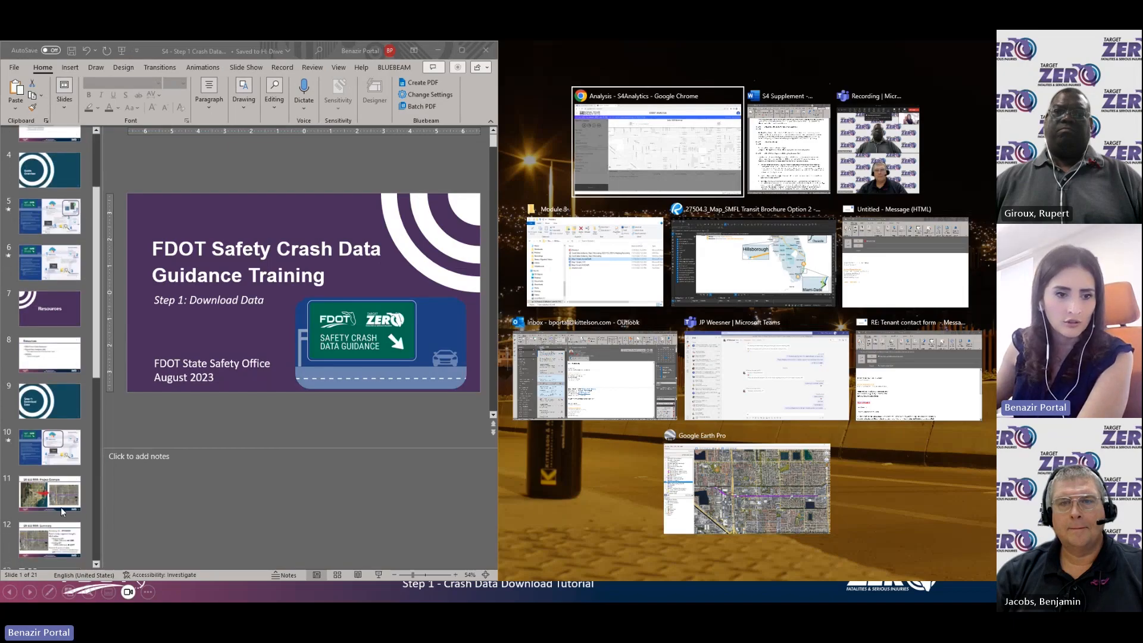
click(48, 541)
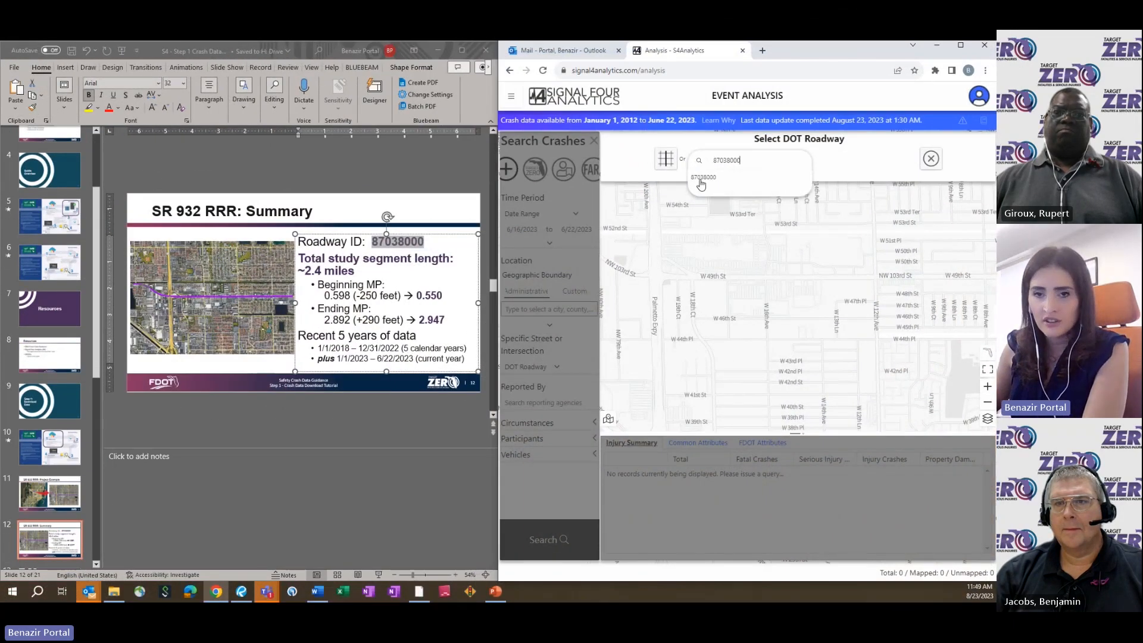
Step: In the browser, select DOT roadway 87038000 by its Roadway ID and set its beginning milepoint to 0.550
click(703, 179)
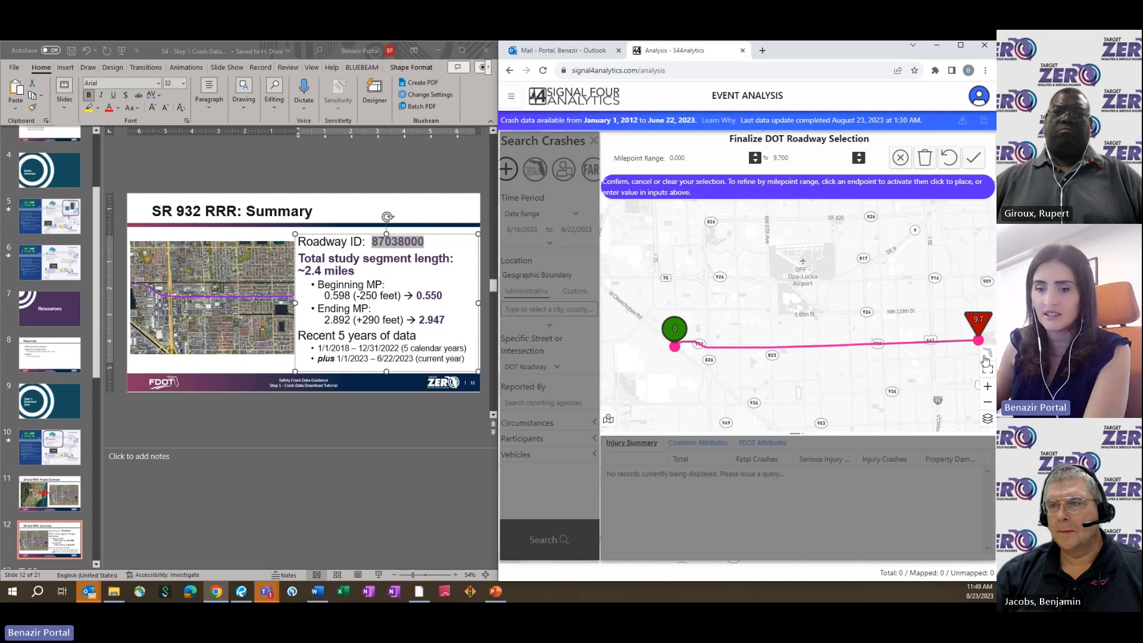
drag(672, 331, 628, 331)
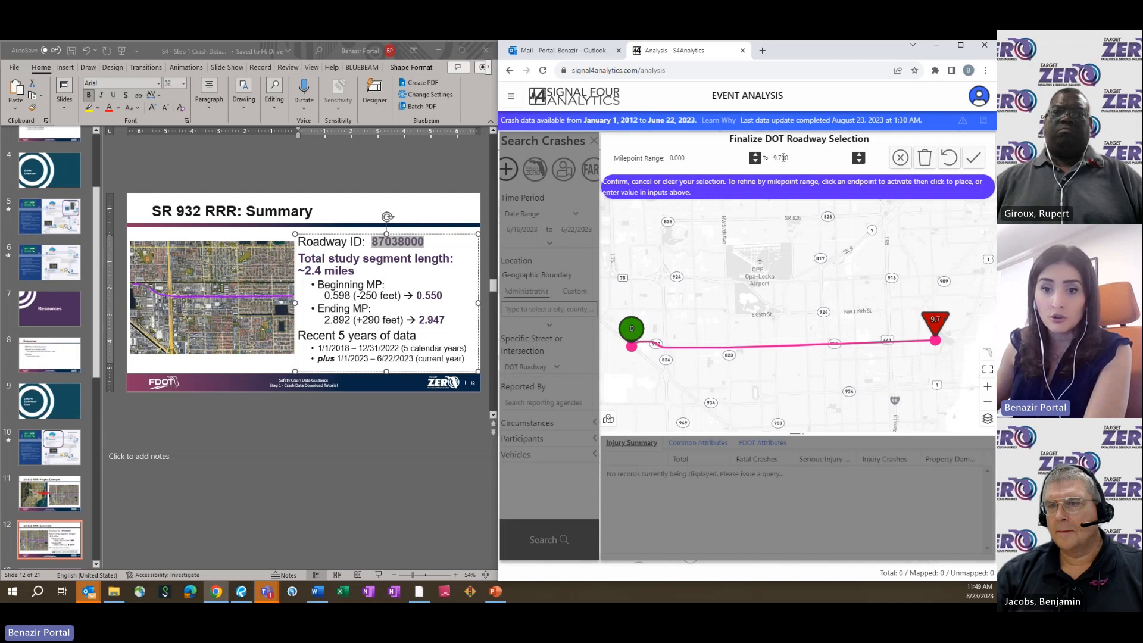
double_click(767, 156)
double_click(678, 158)
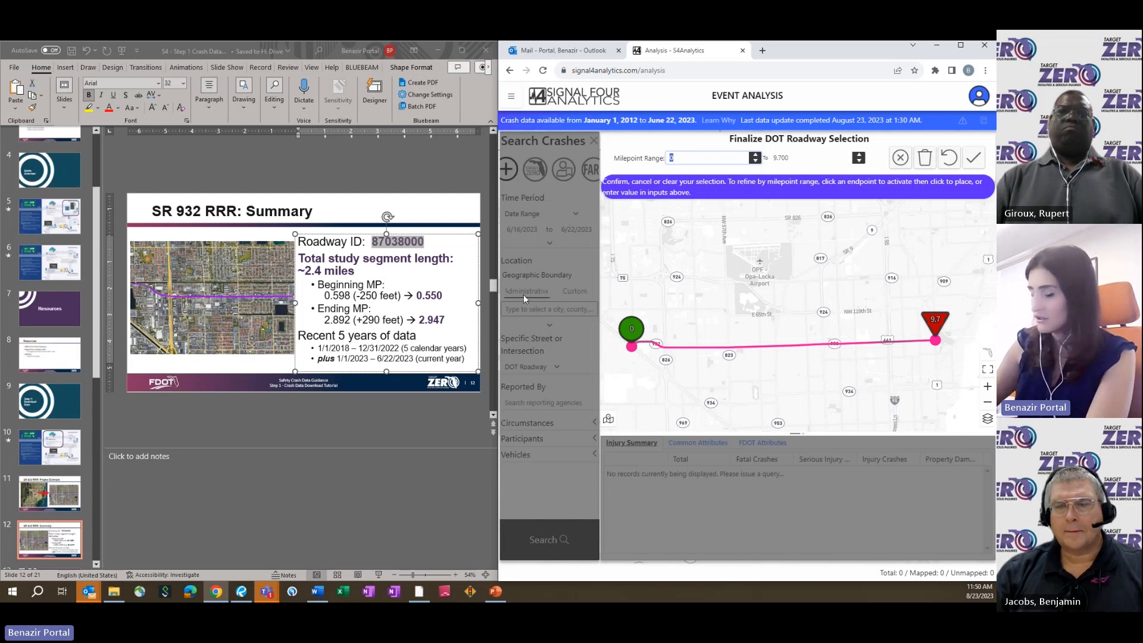
text(0.550)
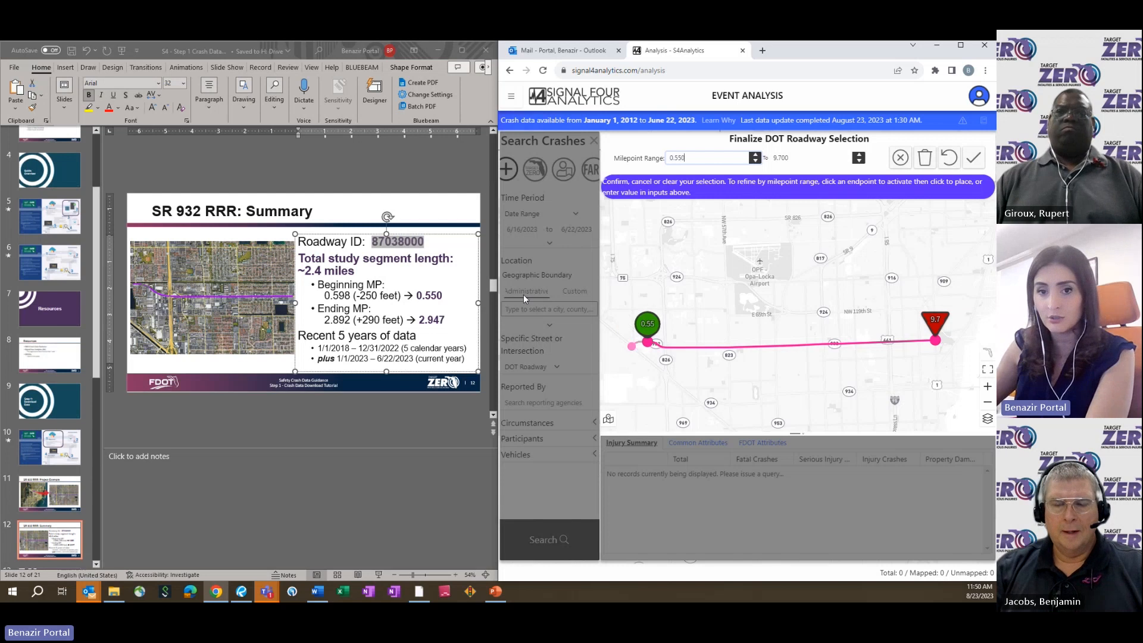
key(Tab)
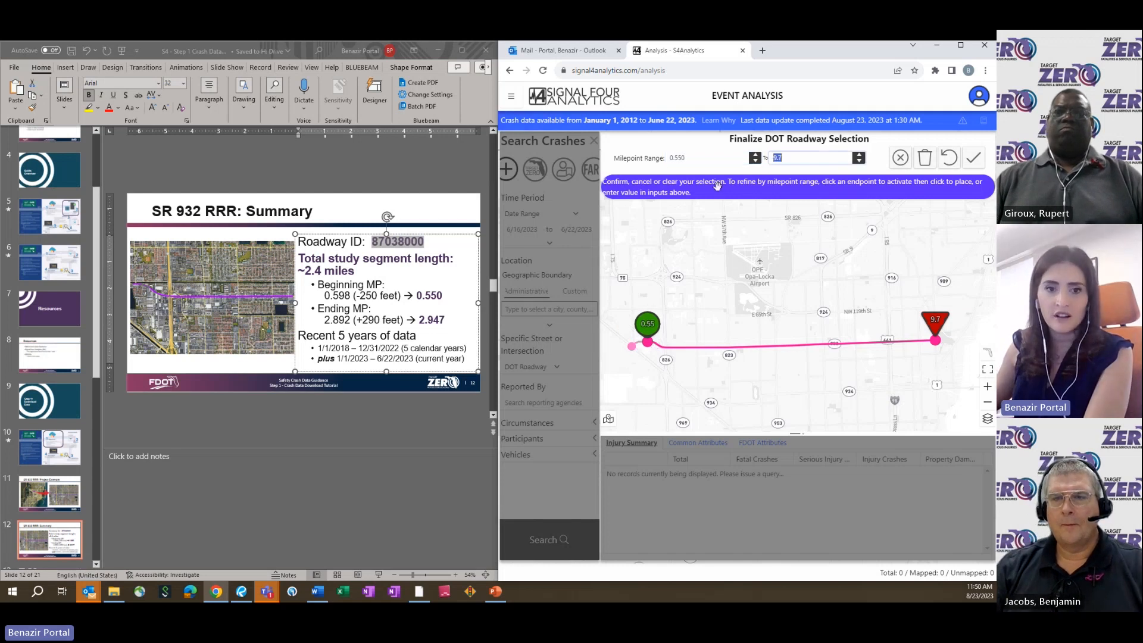
Step: Set the ending milepoint of DOT roadway 87038000 to 2.947 and confirm the roadway selection
text(2)
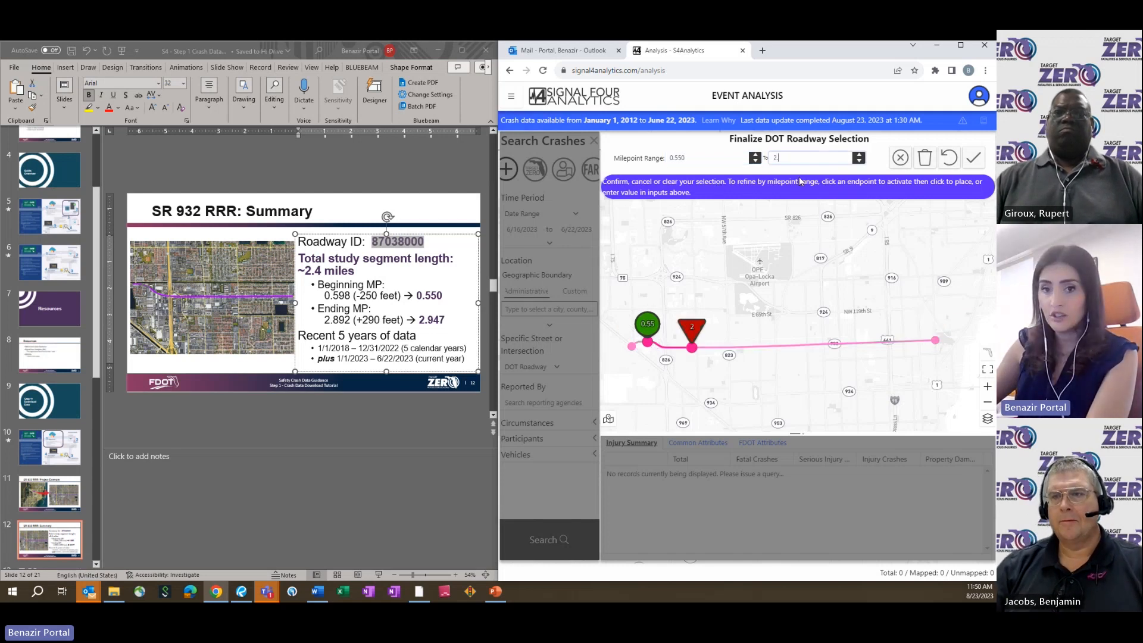
text(.947)
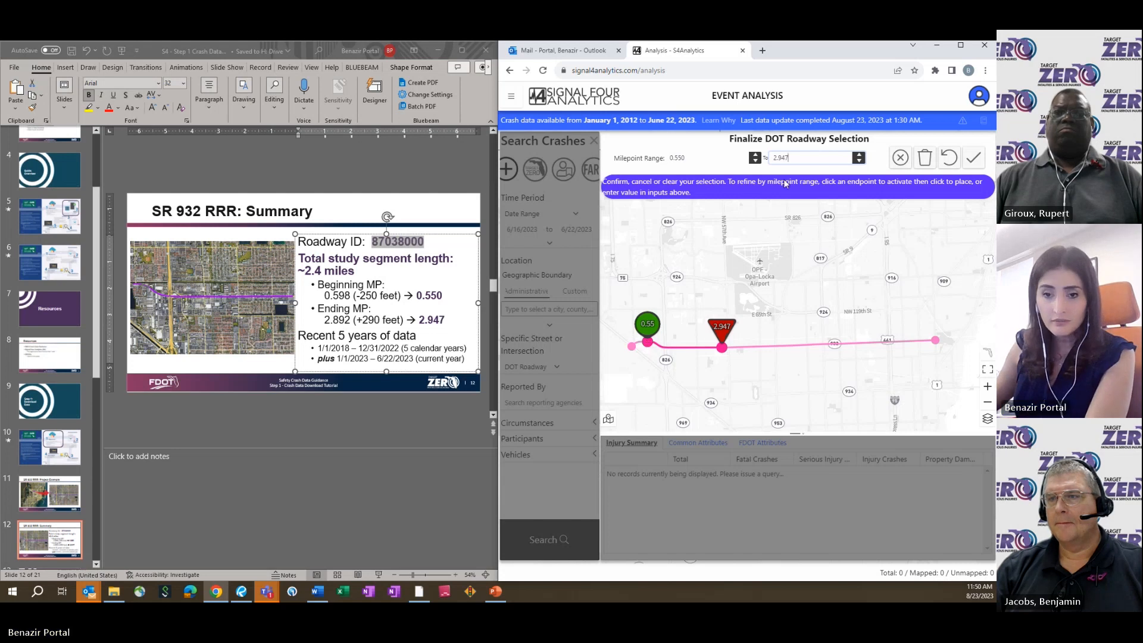
scroll(642, 361, up, 1)
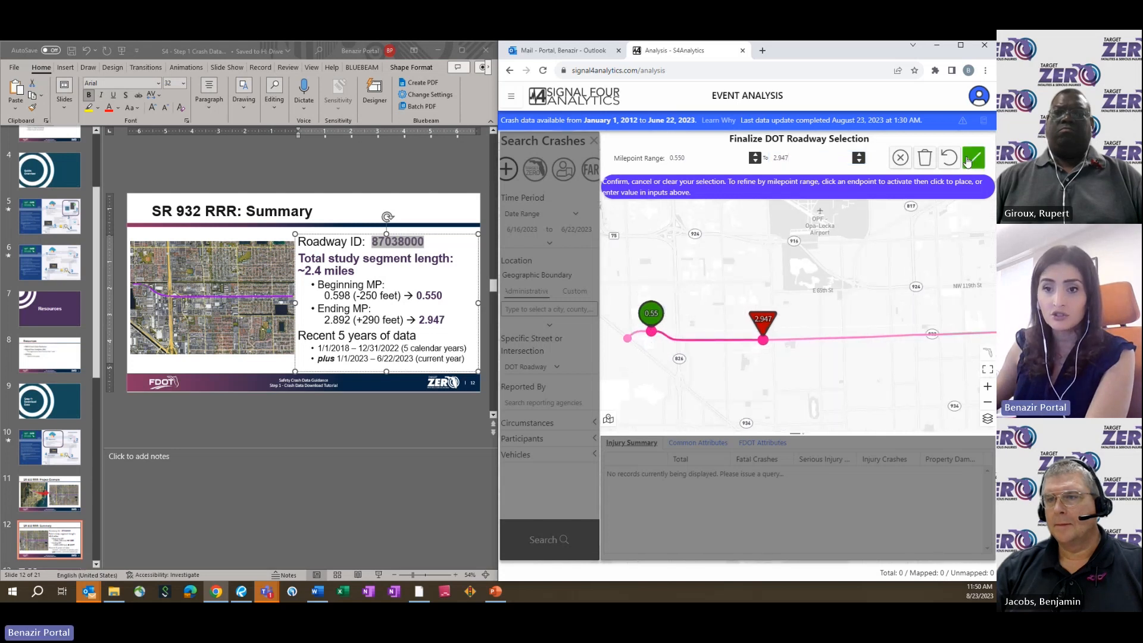
click(972, 157)
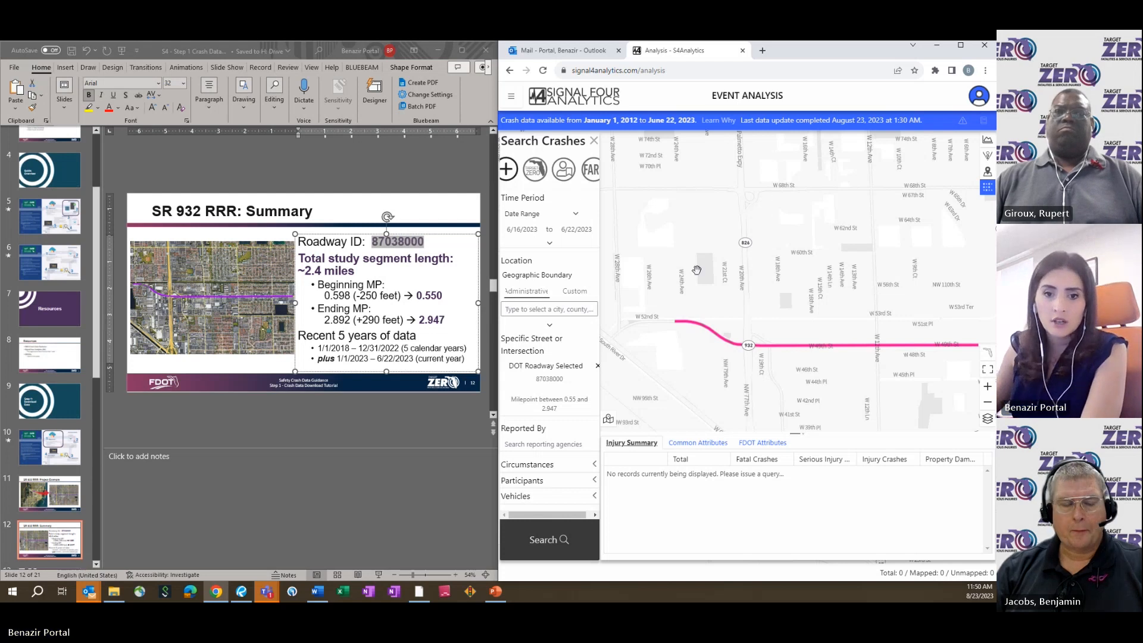
Step: Clear the selected DOT roadway from the query and maximize the browser window
click(597, 366)
click(530, 367)
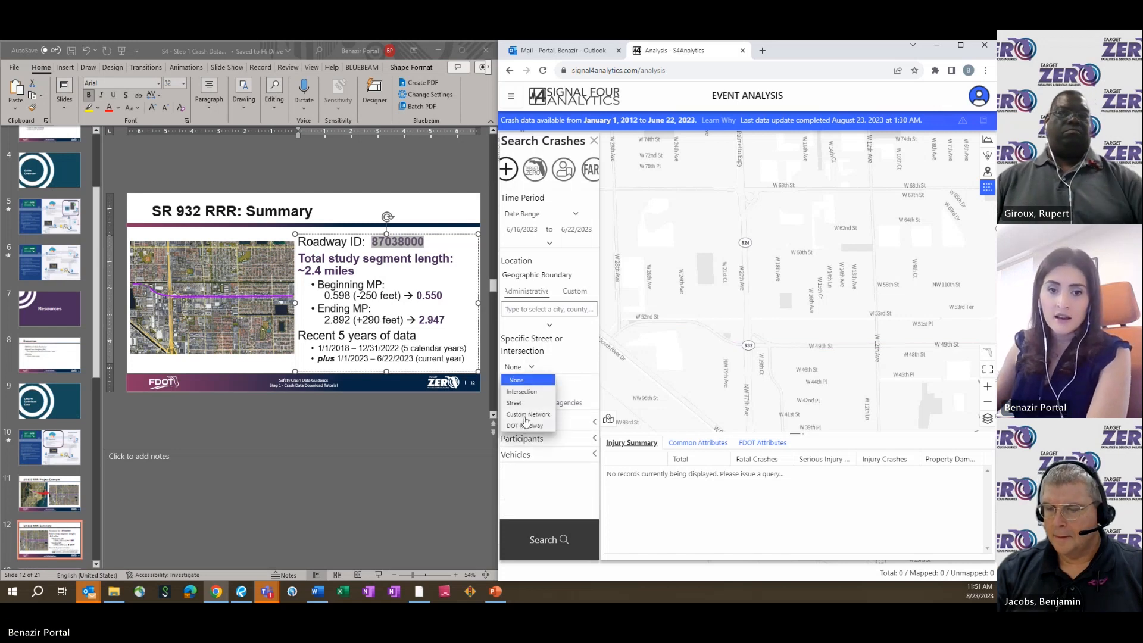
click(960, 46)
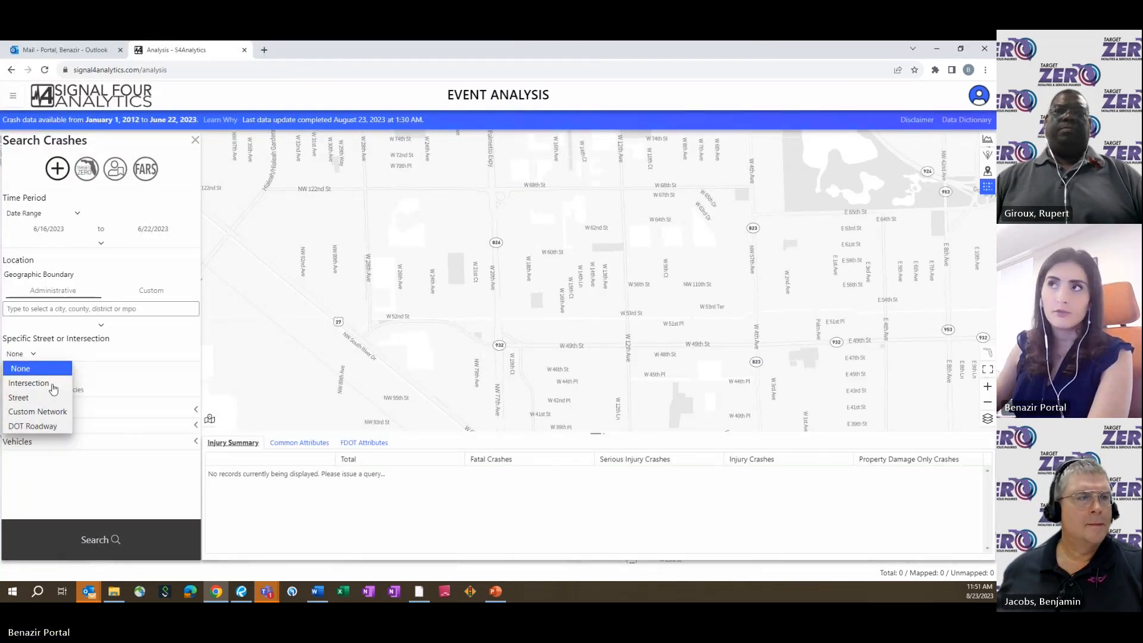
Step: Start a custom geographic boundary for the query and switch the basemap to Satellite around NW 103rd St
click(151, 292)
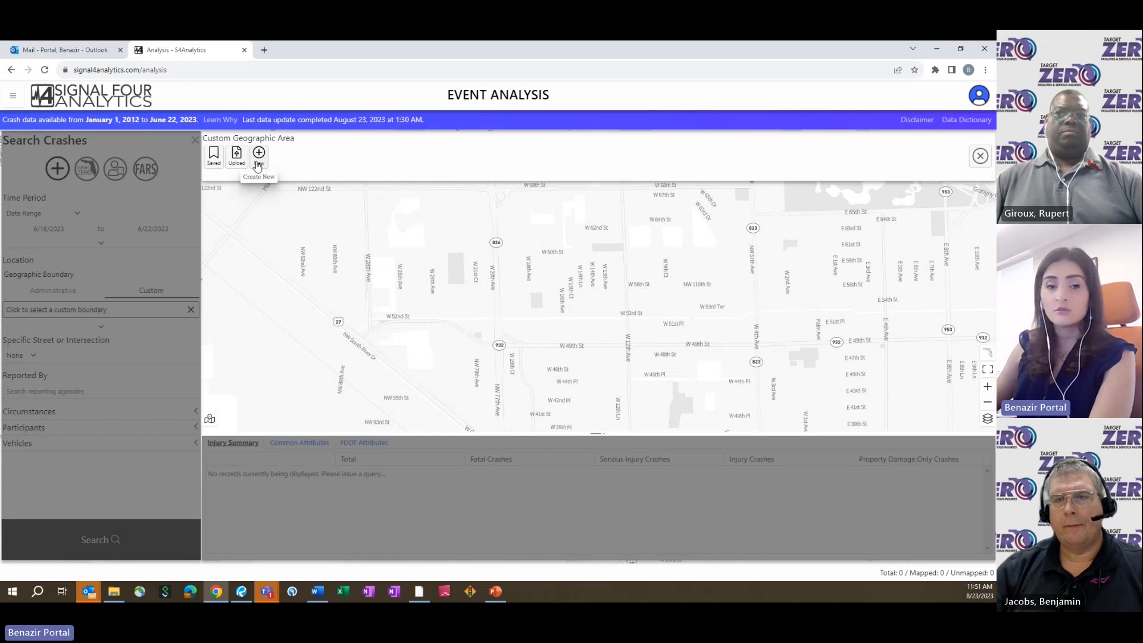
drag(542, 279, 572, 266)
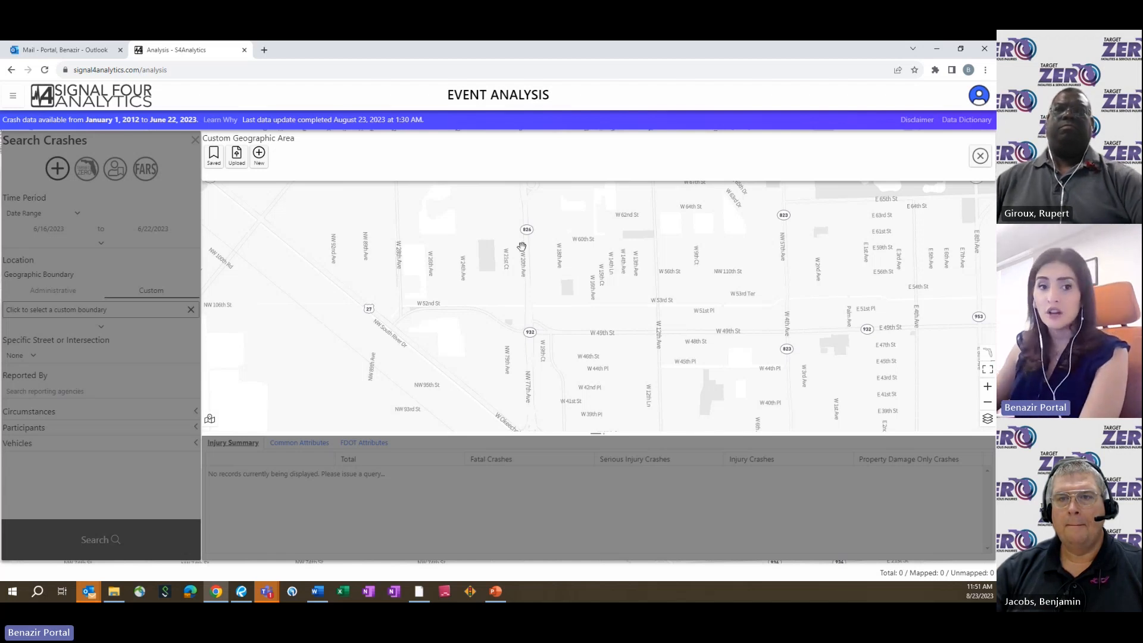
drag(492, 291, 381, 268)
scroll(343, 313, up, 1)
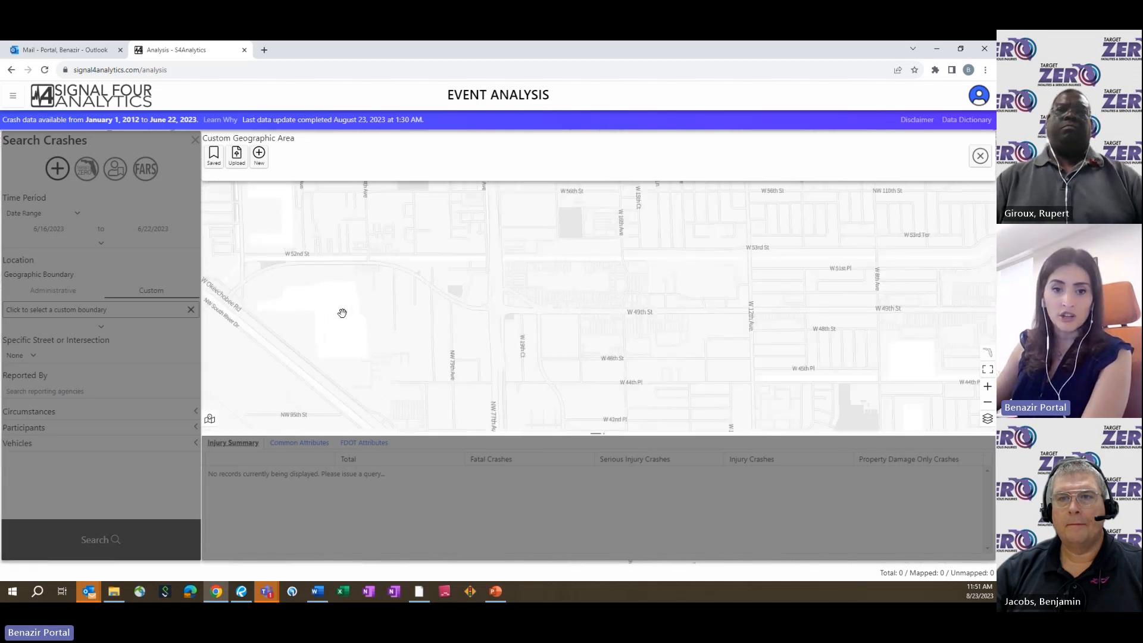
scroll(342, 313, up, 1)
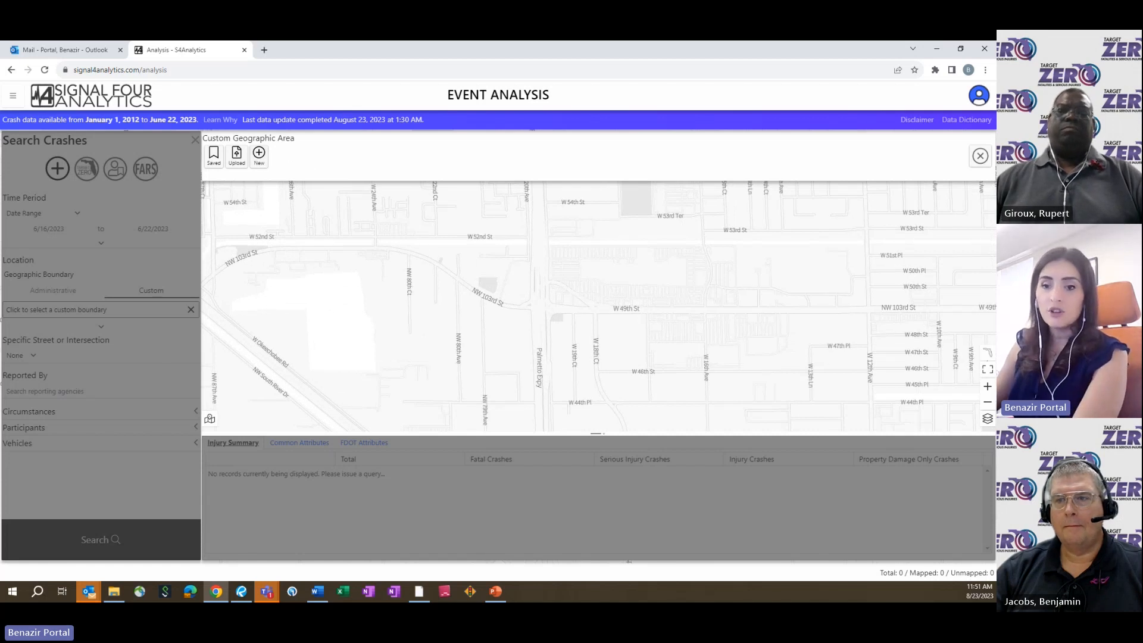
click(987, 419)
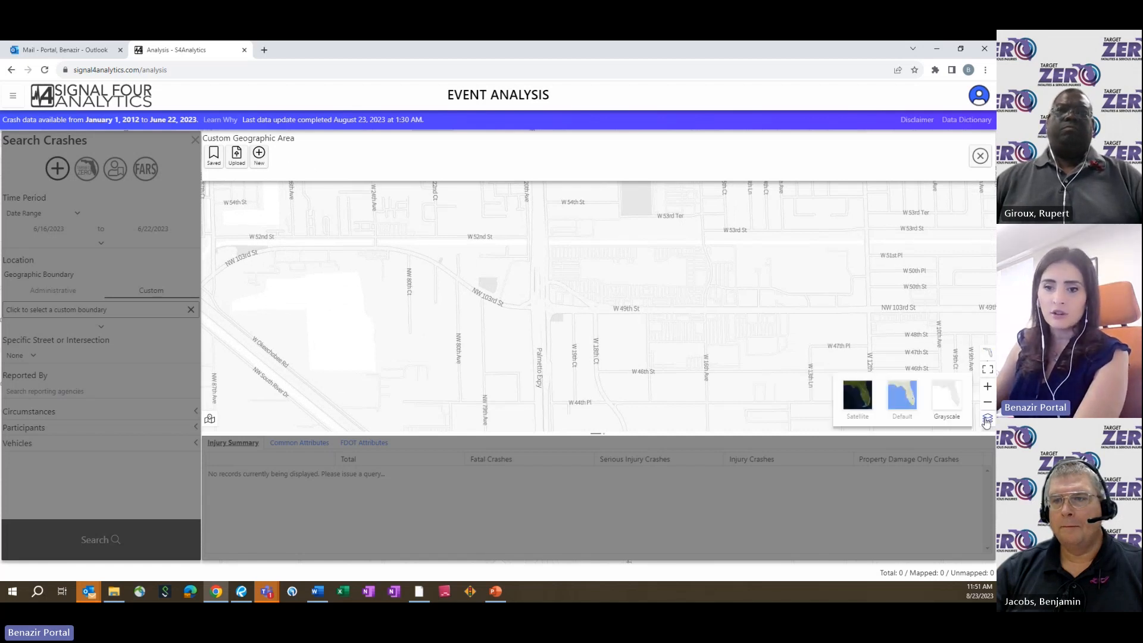
click(860, 400)
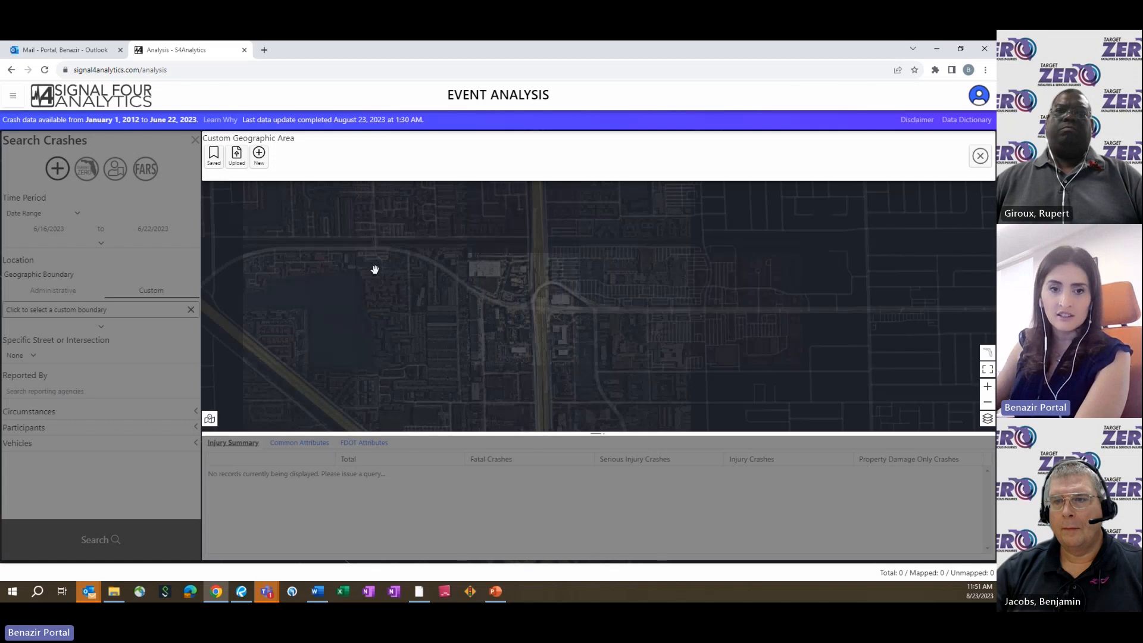
scroll(374, 270, up, 1)
scroll(350, 239, up, 1)
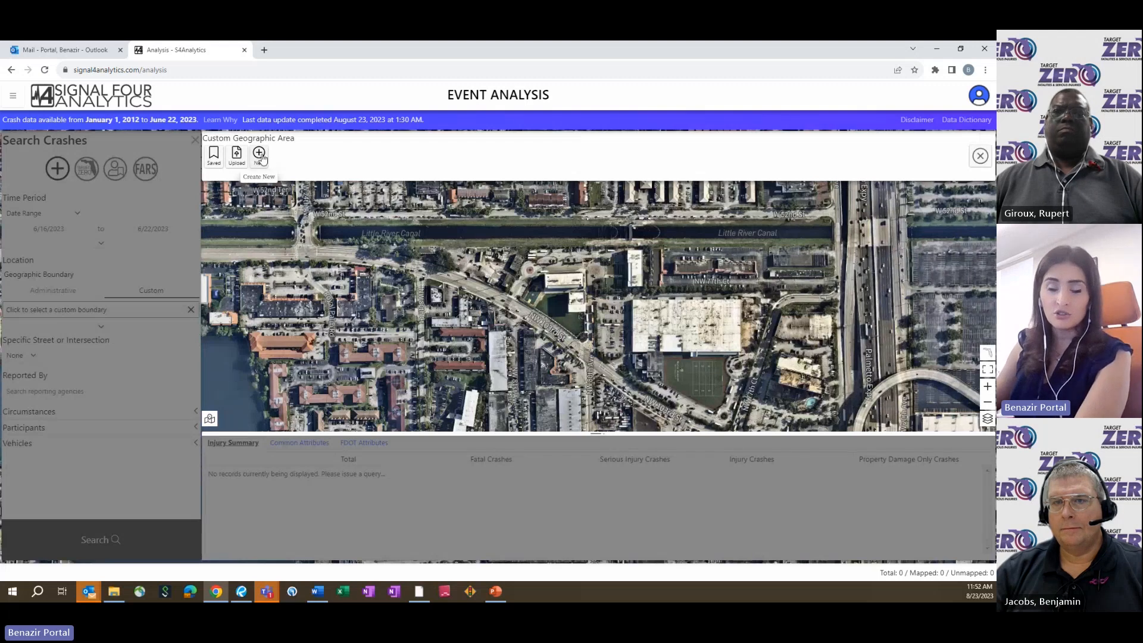
scroll(551, 296, up, 2)
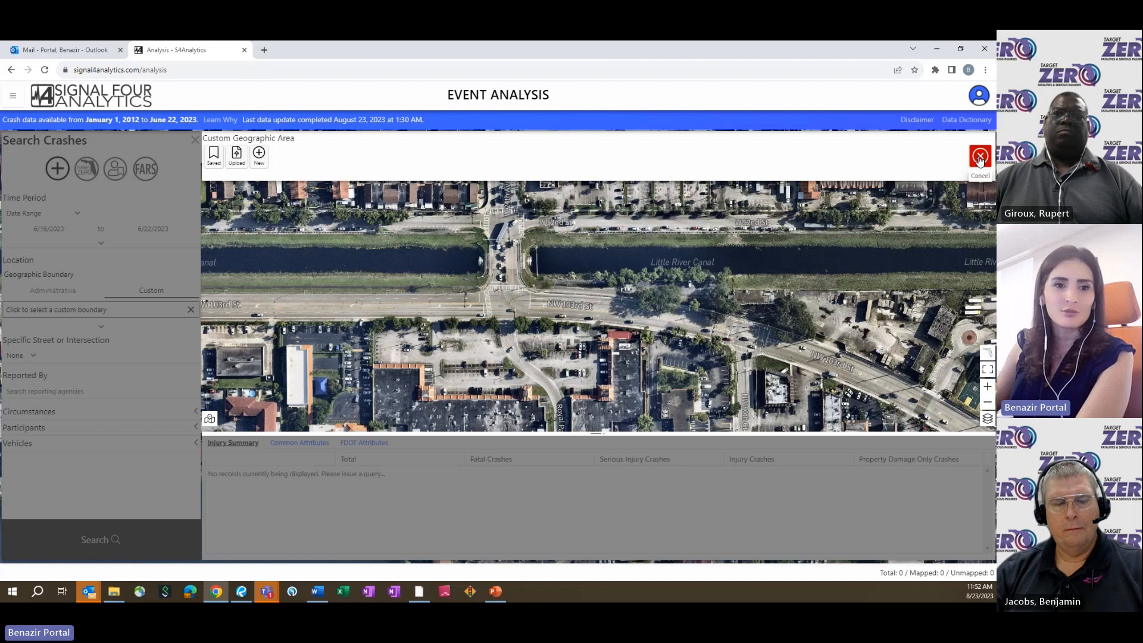
Step: Open the saved custom areas and preview Step 1 Training Example, followed by SSO Crash Data Guidance
click(213, 153)
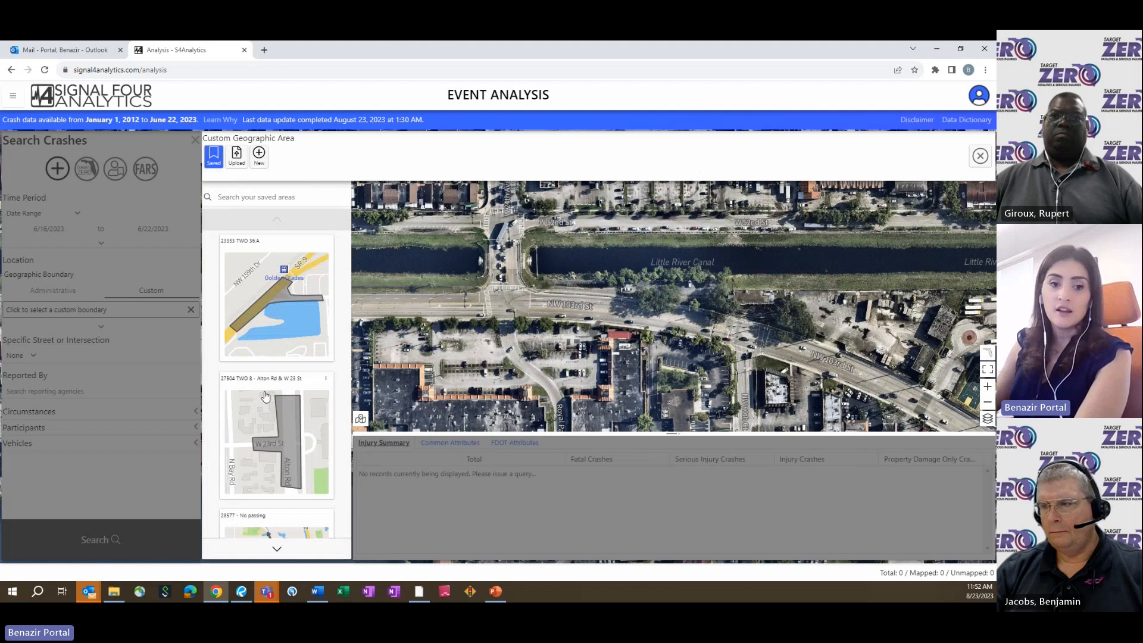
click(276, 551)
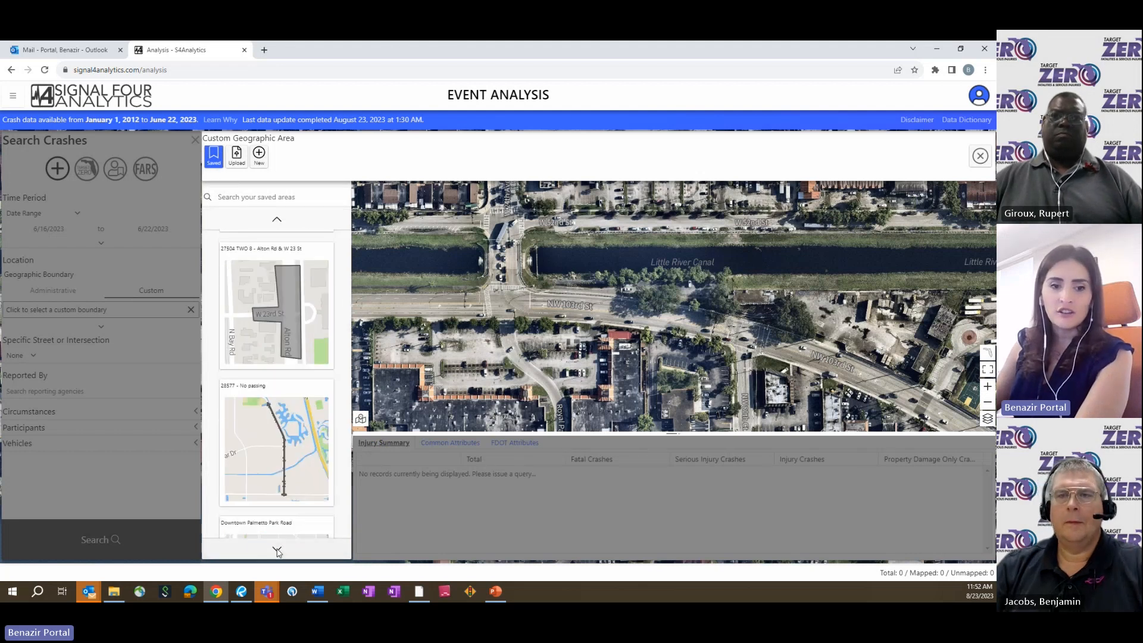
click(277, 551)
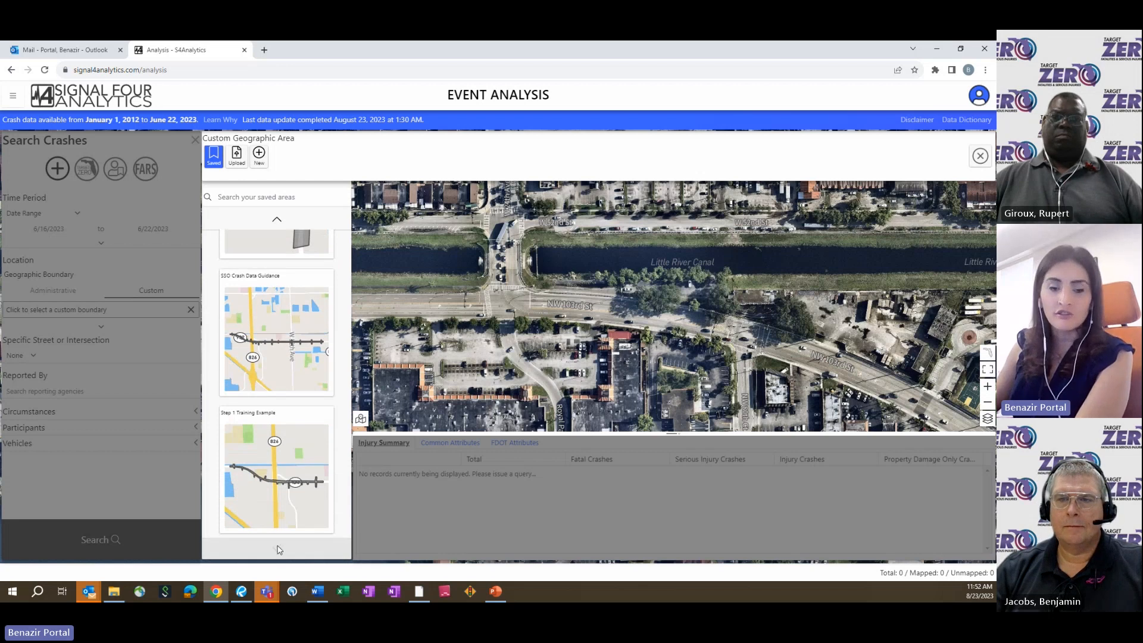
click(299, 448)
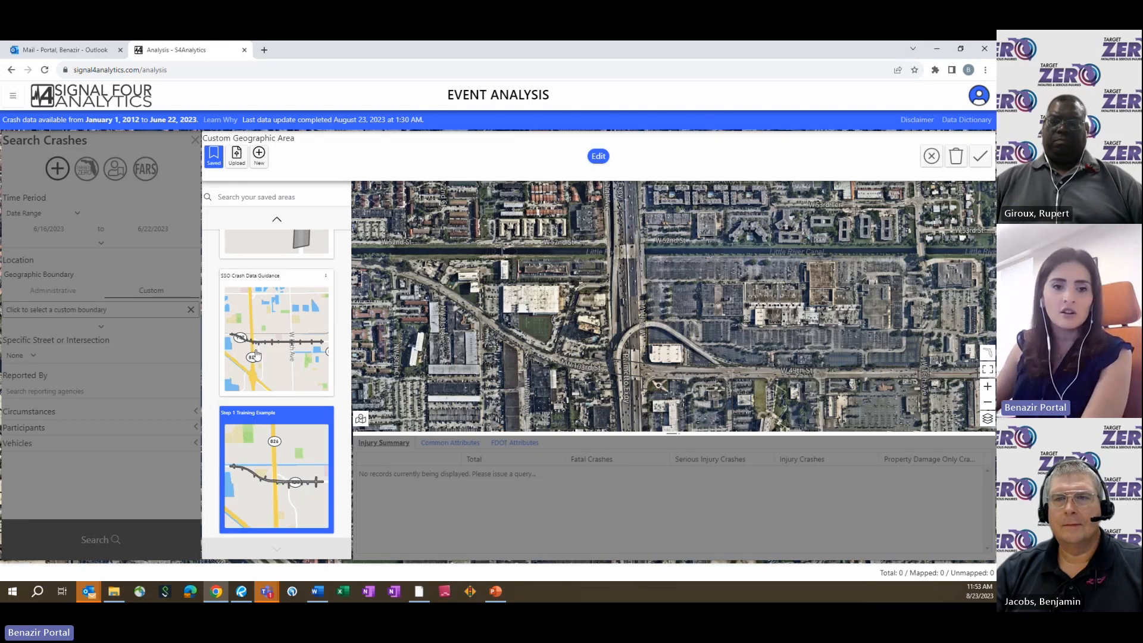
click(269, 335)
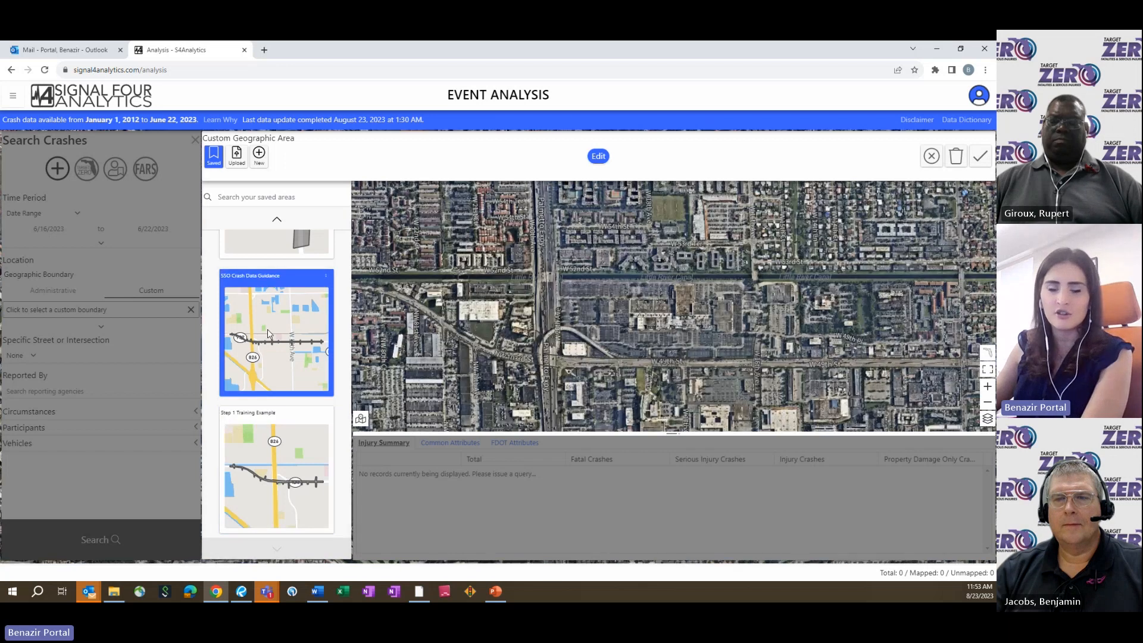
Step: Switch the basemap to Grayscale and view the full extent of the SSO Crash Data Guidance area
click(987, 418)
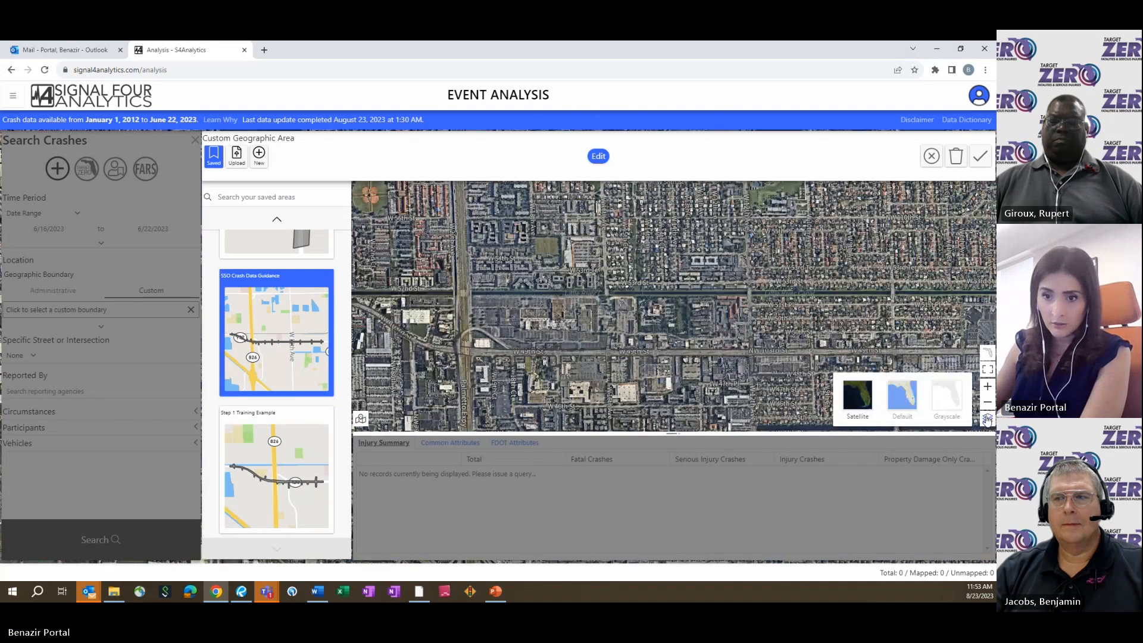
click(952, 398)
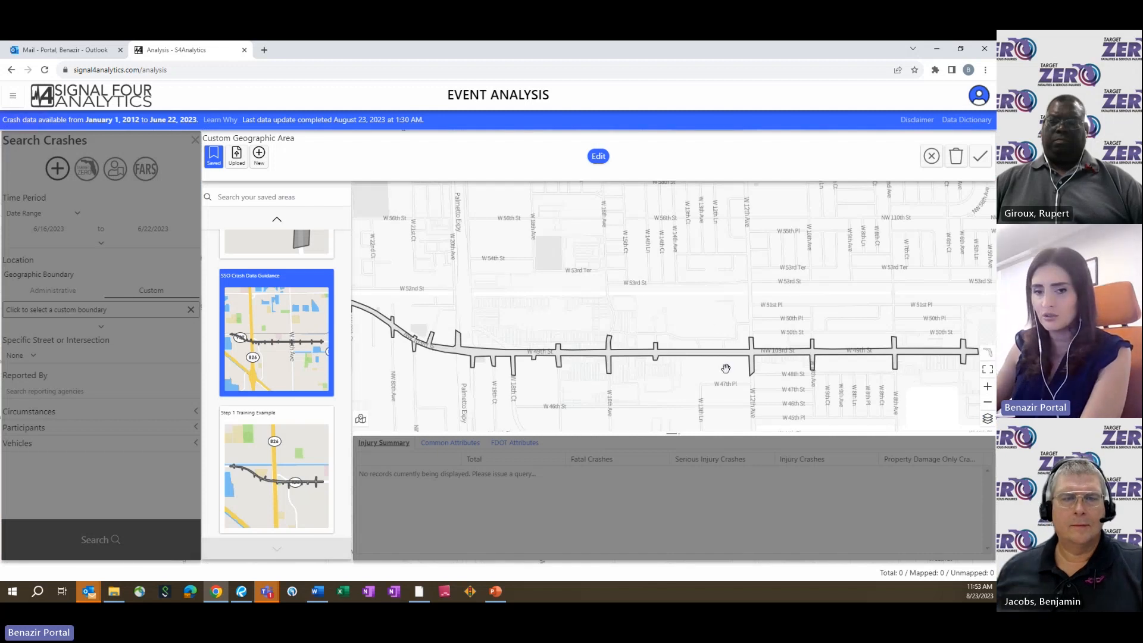
scroll(726, 368, down, 2)
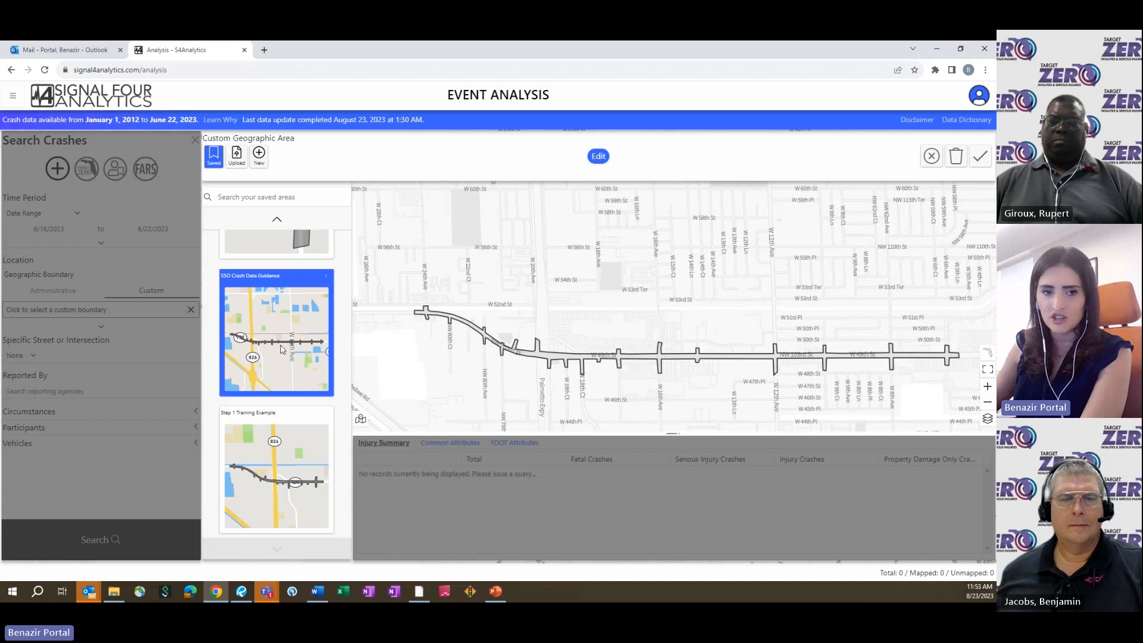
Step: Look through the other saved areas and confirm SSO Crash Data Guidance as the query's custom boundary
click(278, 220)
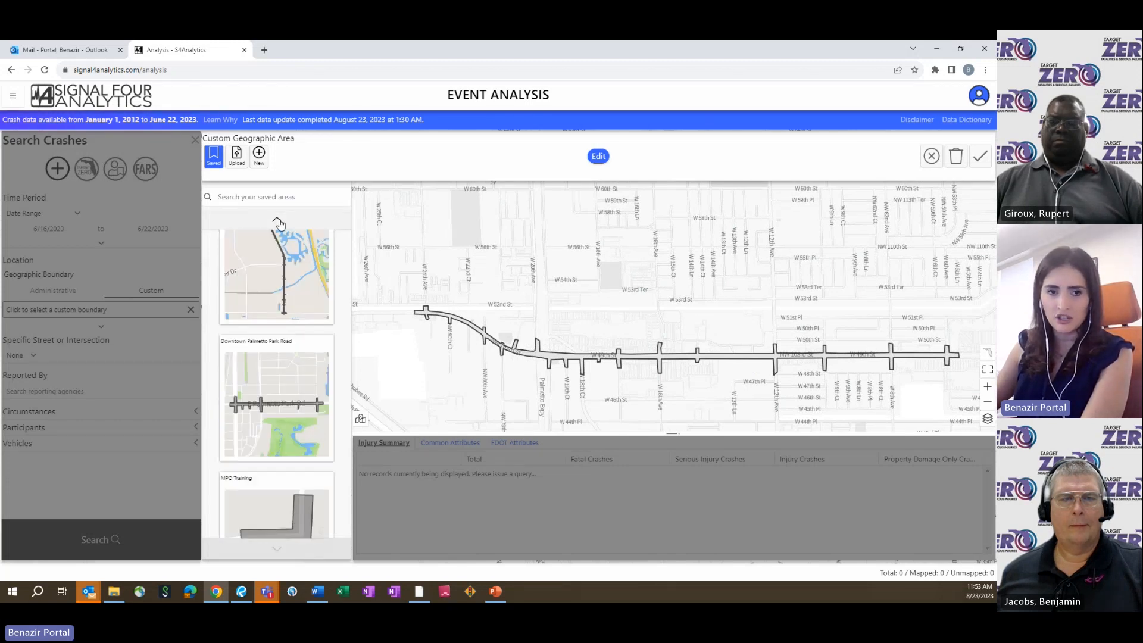
click(276, 555)
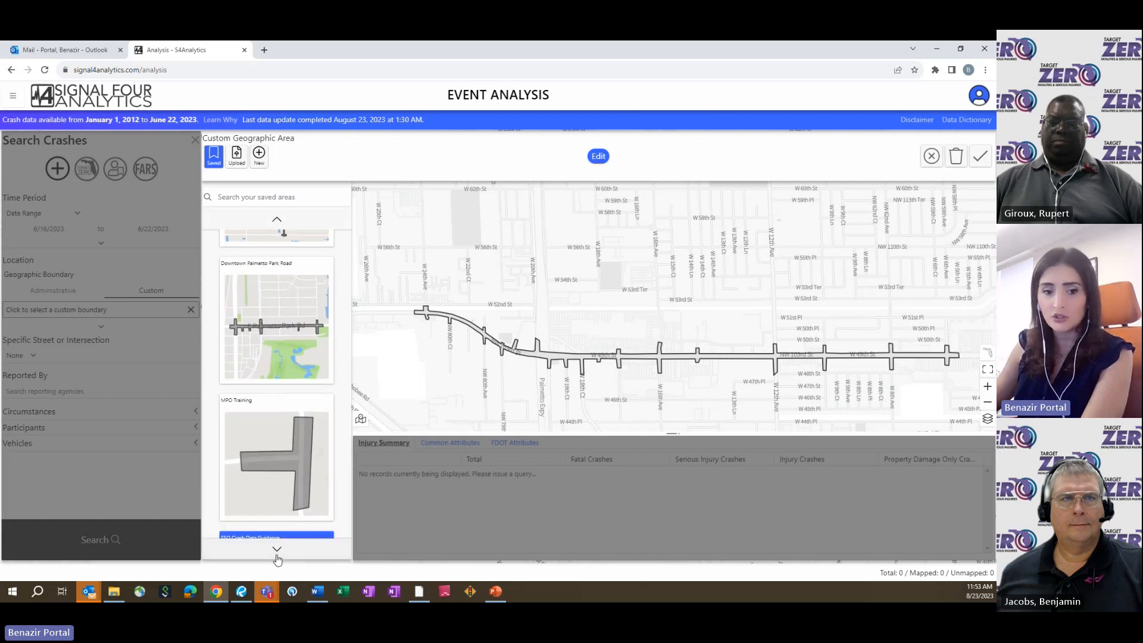
click(276, 554)
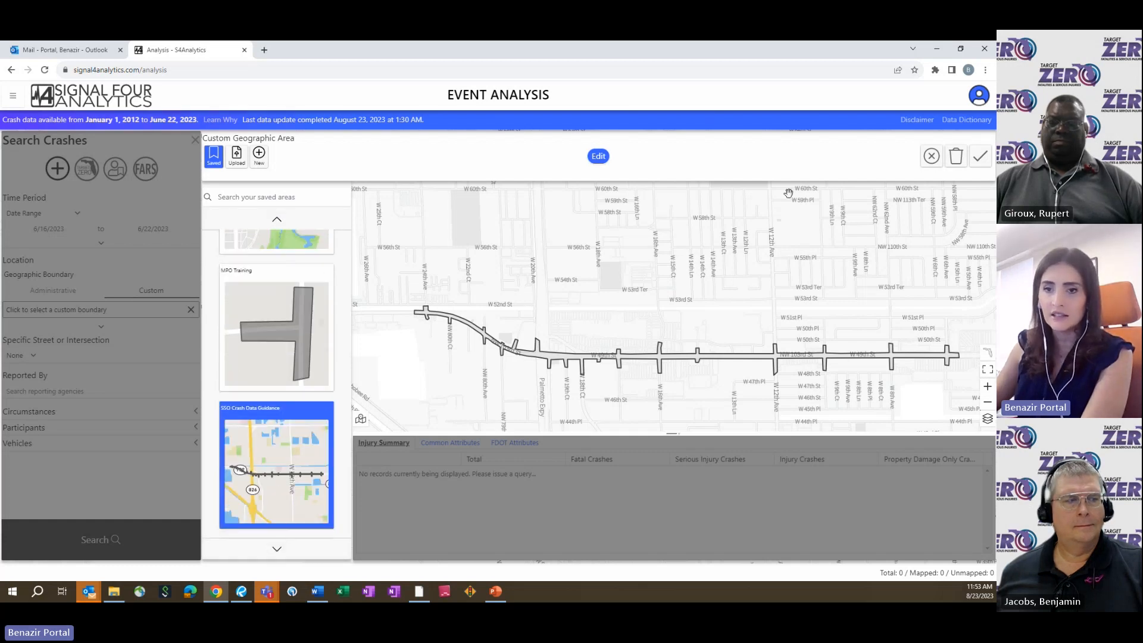
click(979, 160)
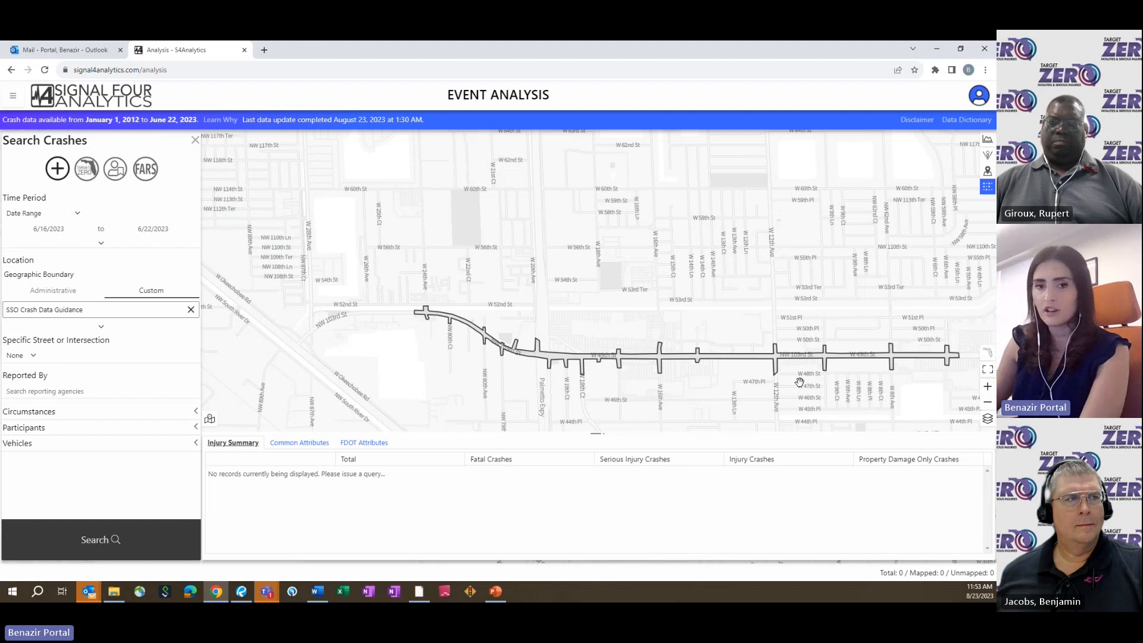
Step: Remove the SSO Crash Data Guidance custom area from the query
click(190, 312)
click(548, 130)
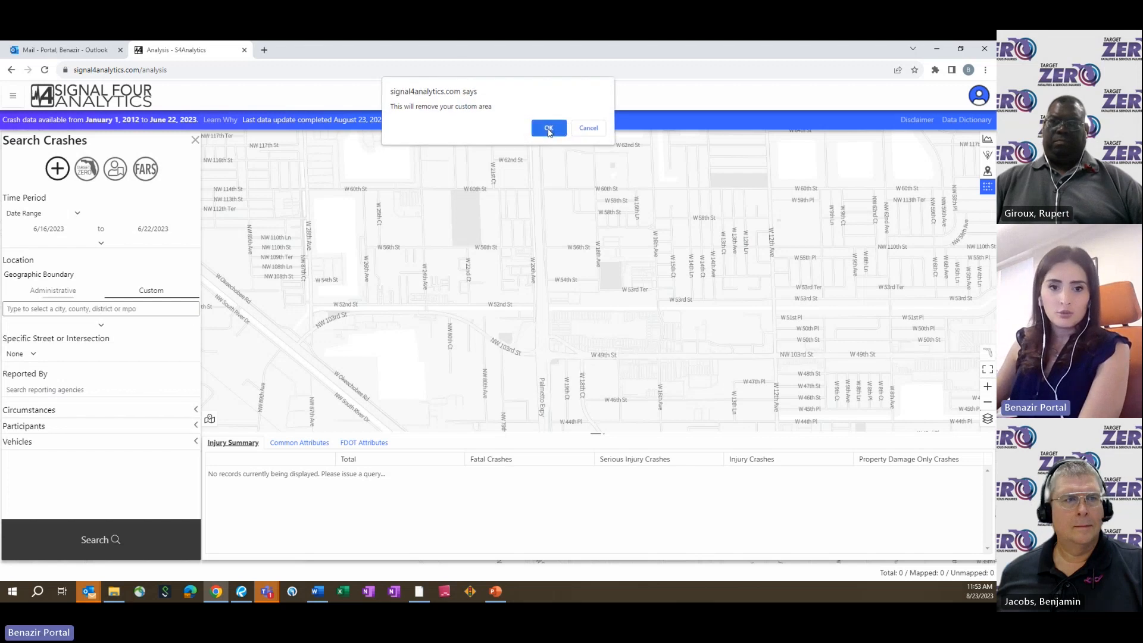
Step: Restrict the query to a specific intersection and pick W 16th Ave and W 49th St on the map
scroll(456, 341, up, 1)
scroll(456, 342, up, 3)
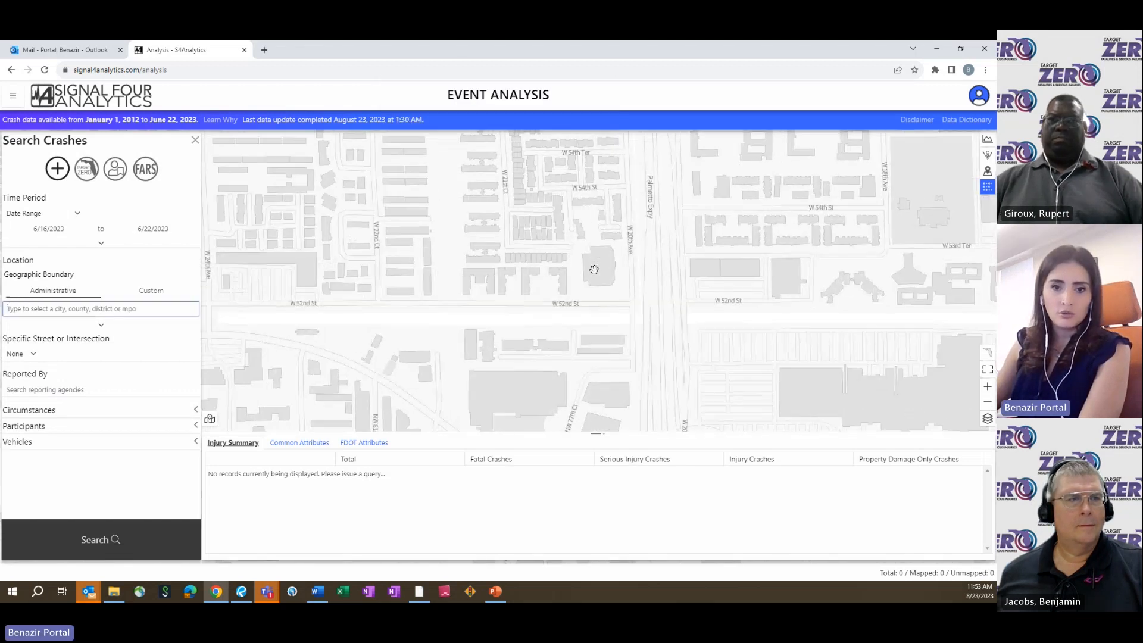
drag(547, 291, 431, 308)
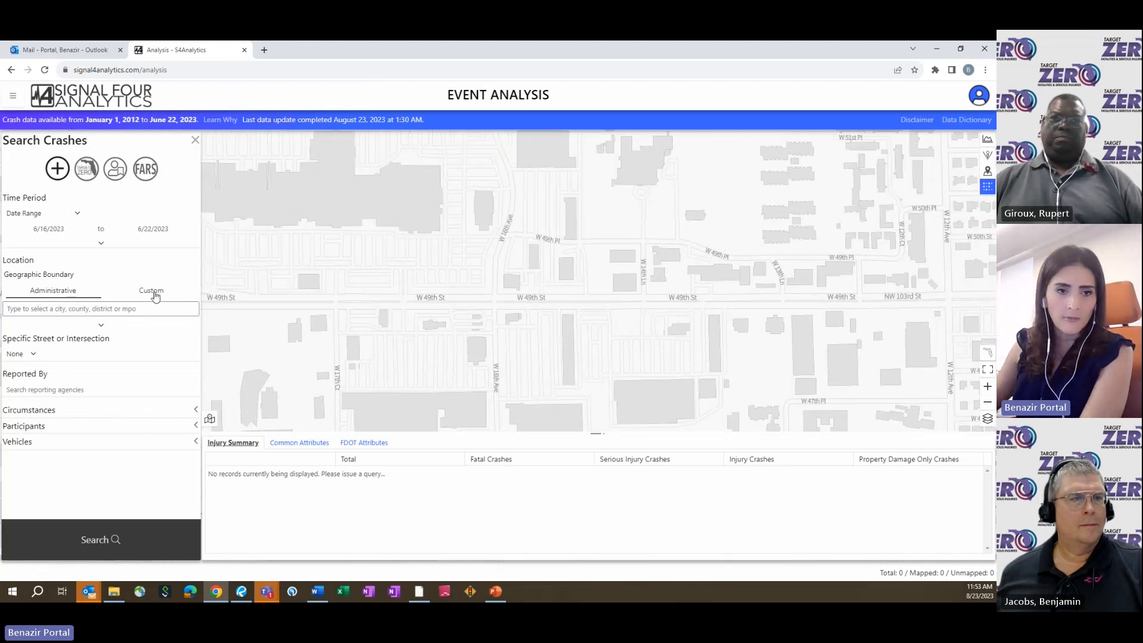
click(35, 354)
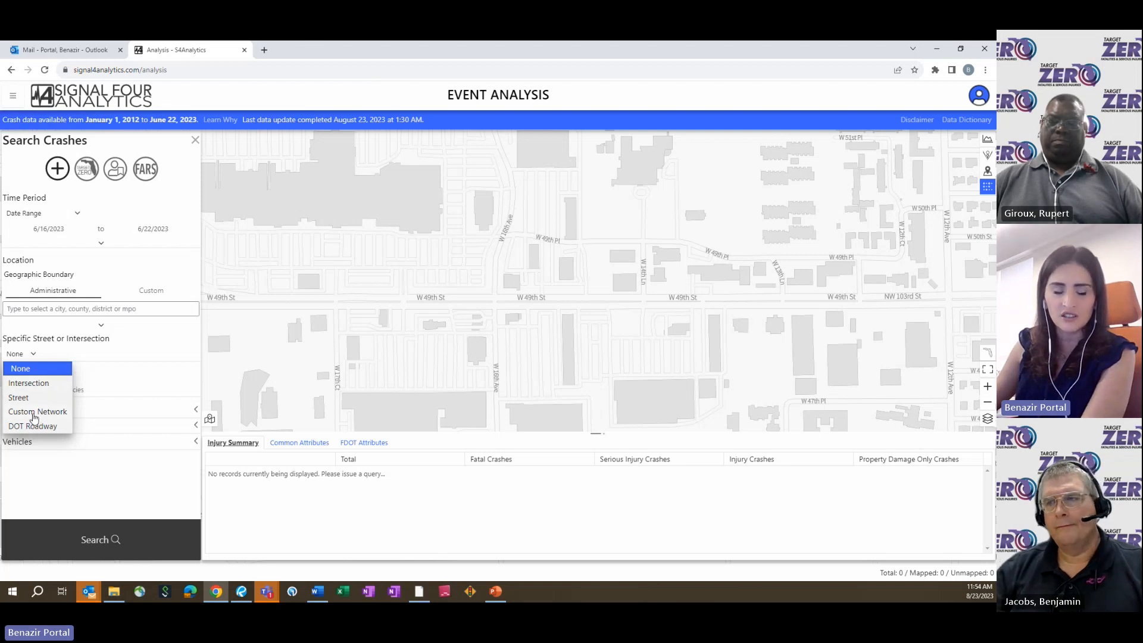
click(29, 382)
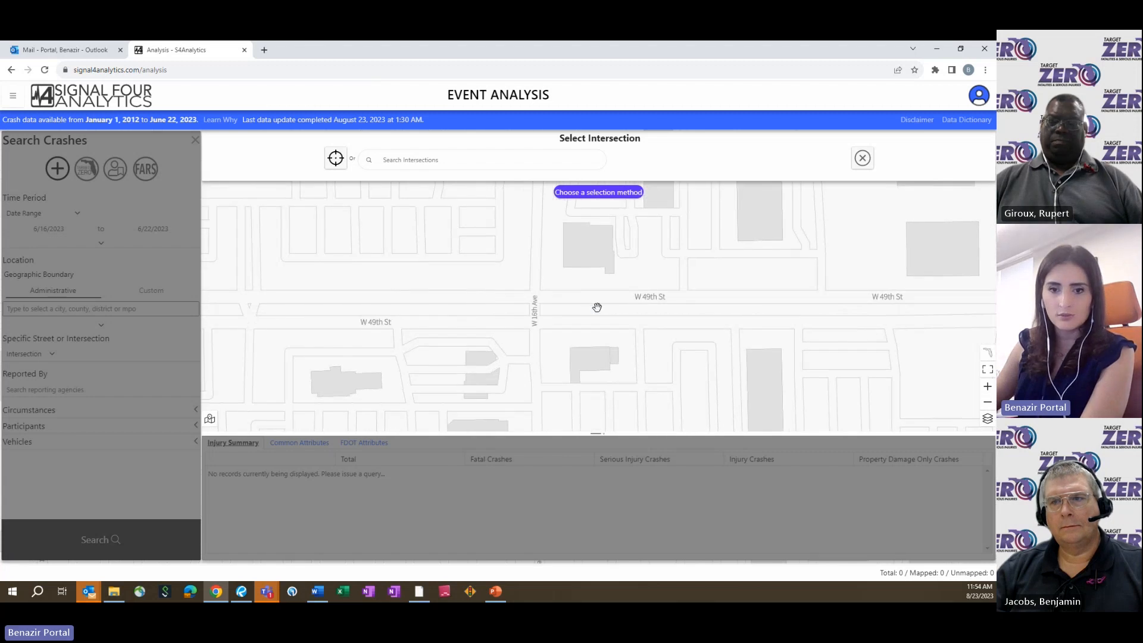
drag(548, 303, 583, 269)
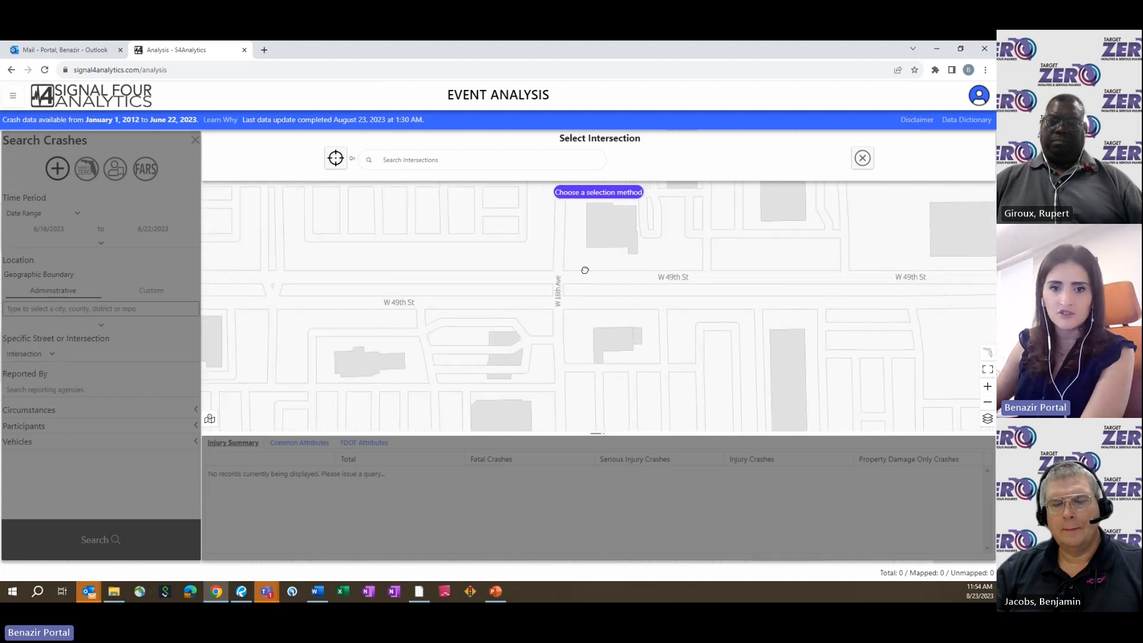
click(335, 157)
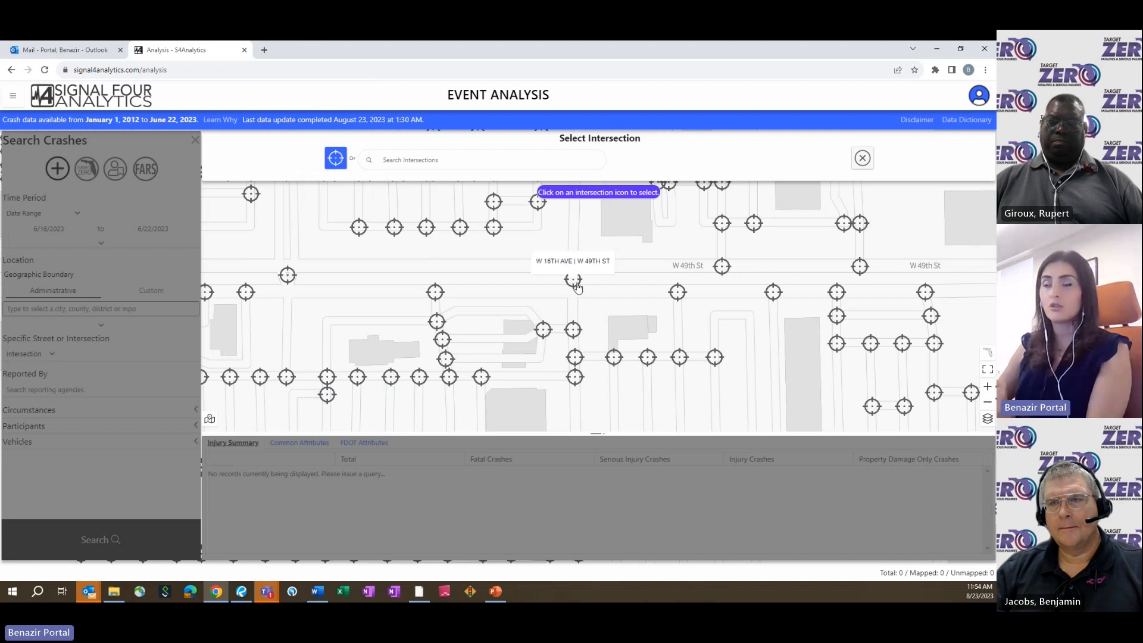
click(573, 280)
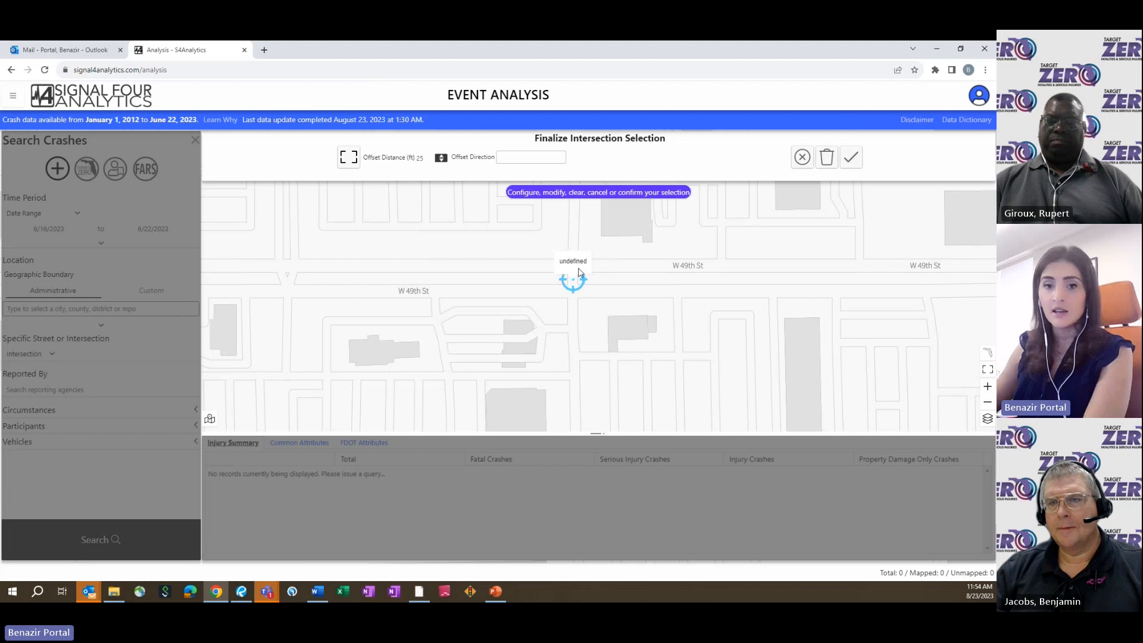
click(517, 159)
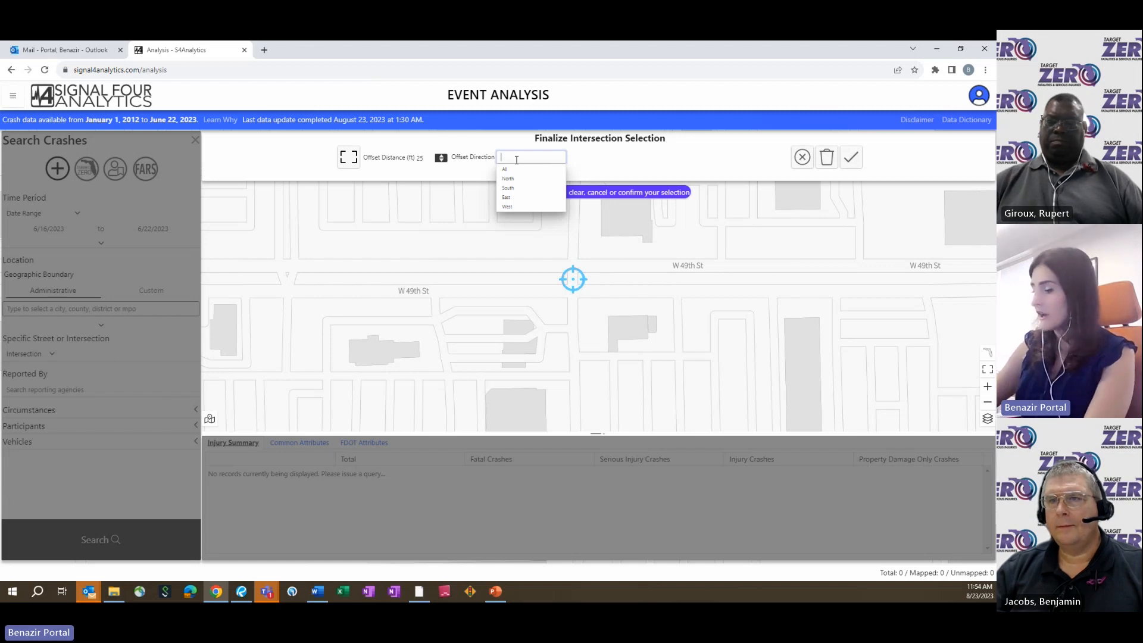
text(500)
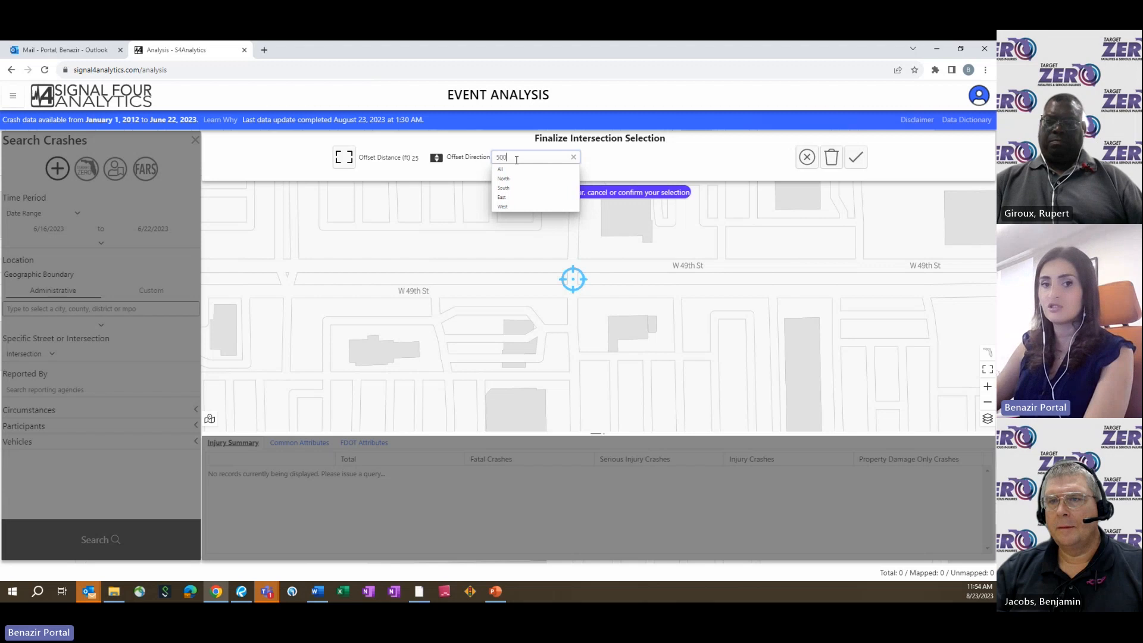
key(Return)
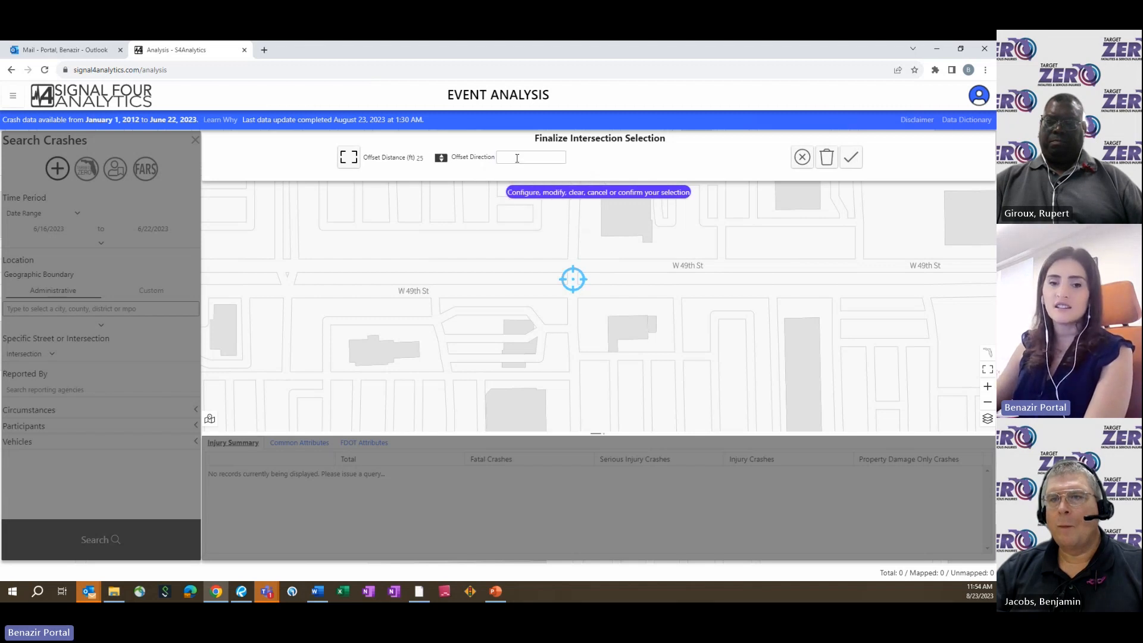
click(517, 158)
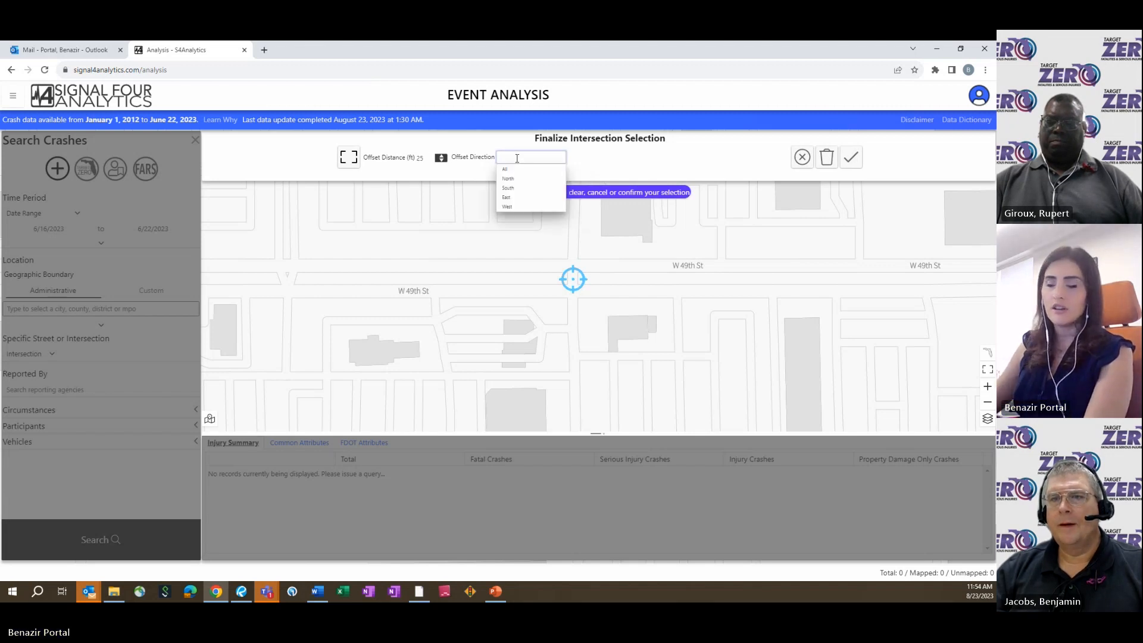
text(500)
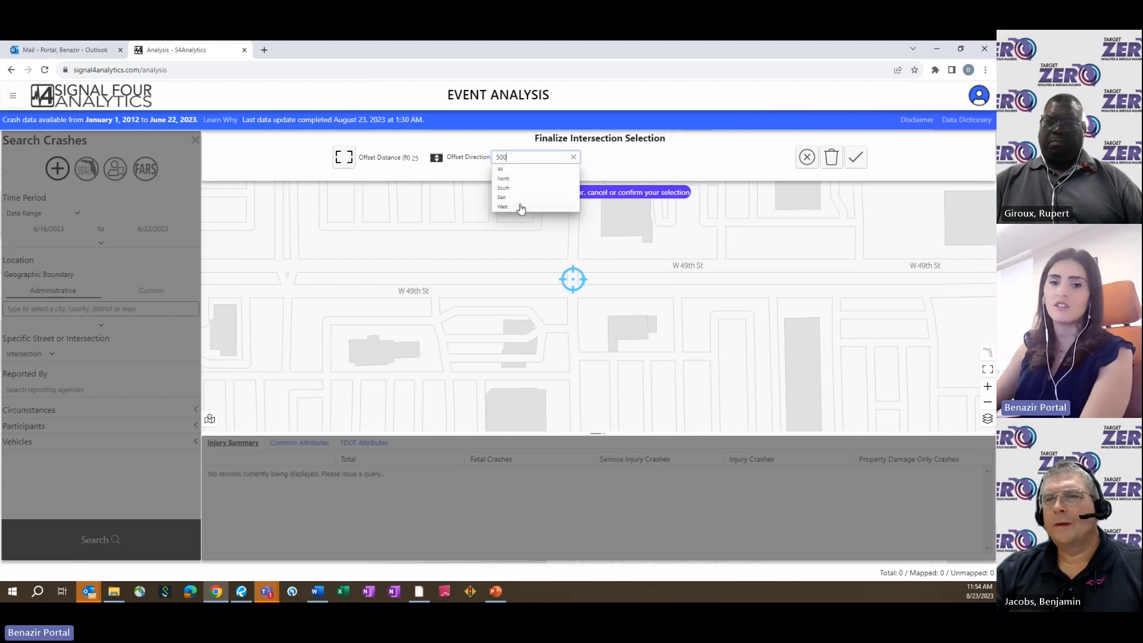
click(727, 161)
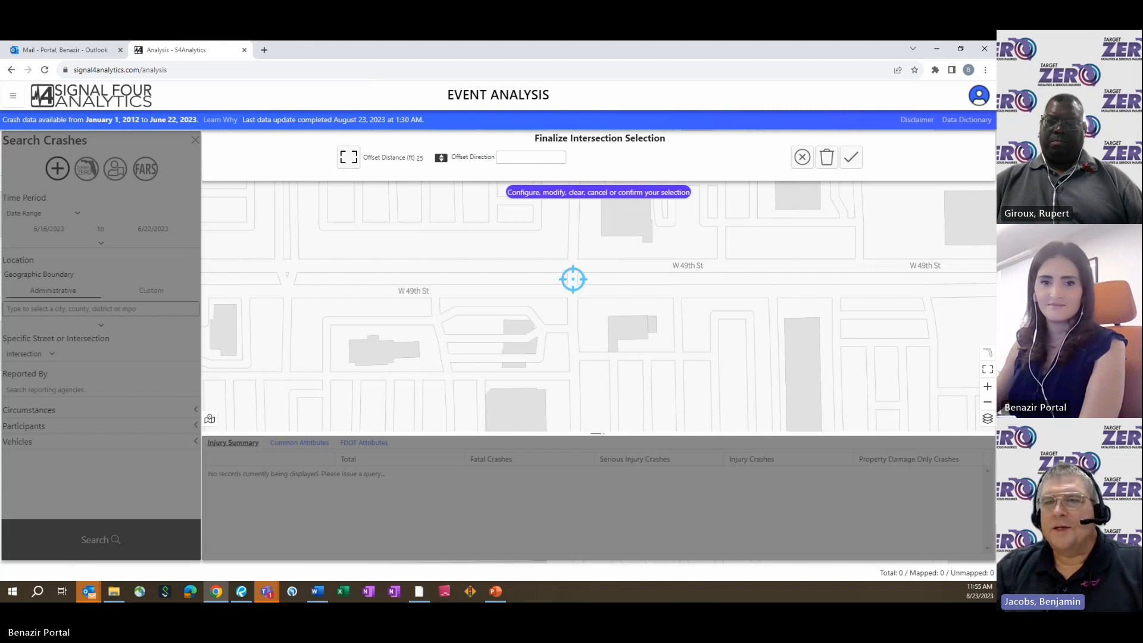
click(526, 162)
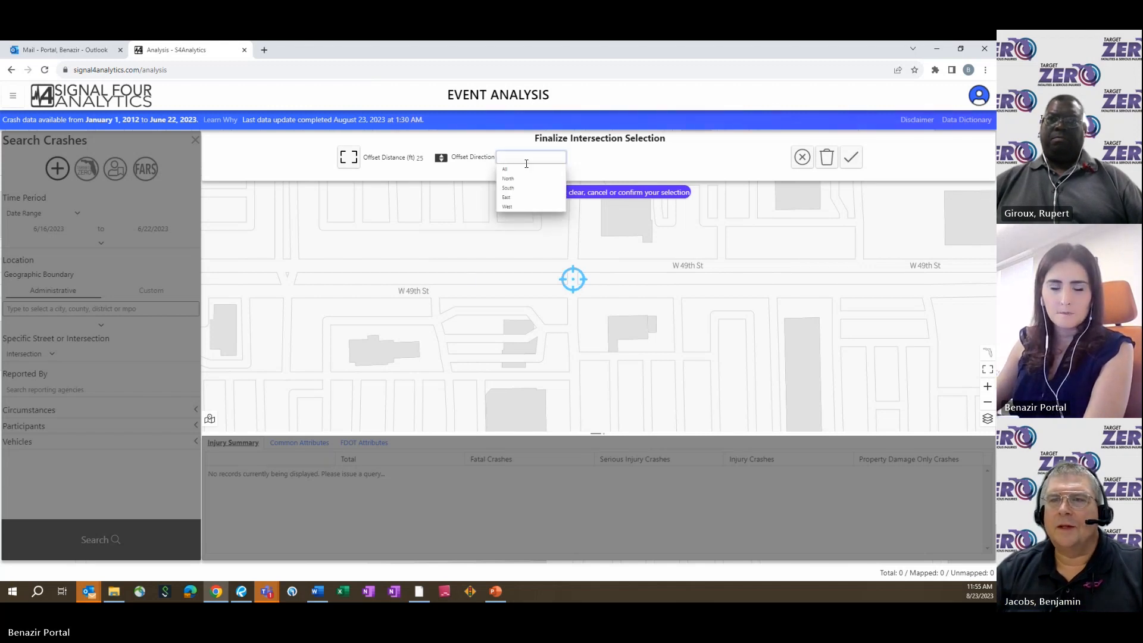
Step: Set the selected intersection's offset distance to 500 ft, and cancel the intersection selection
click(347, 159)
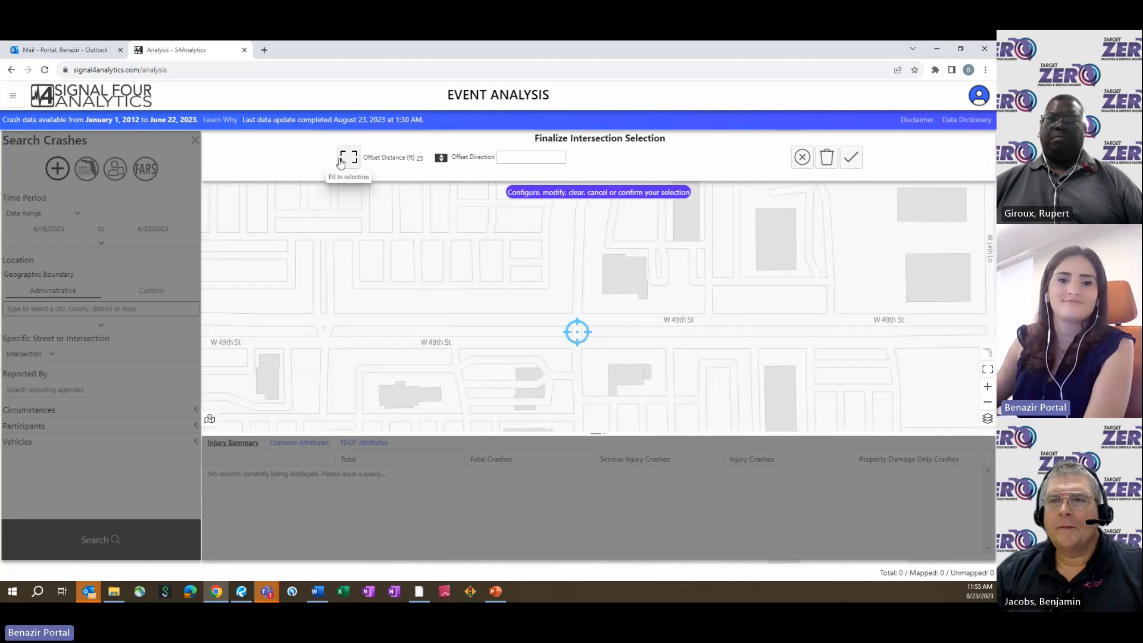
double_click(423, 158)
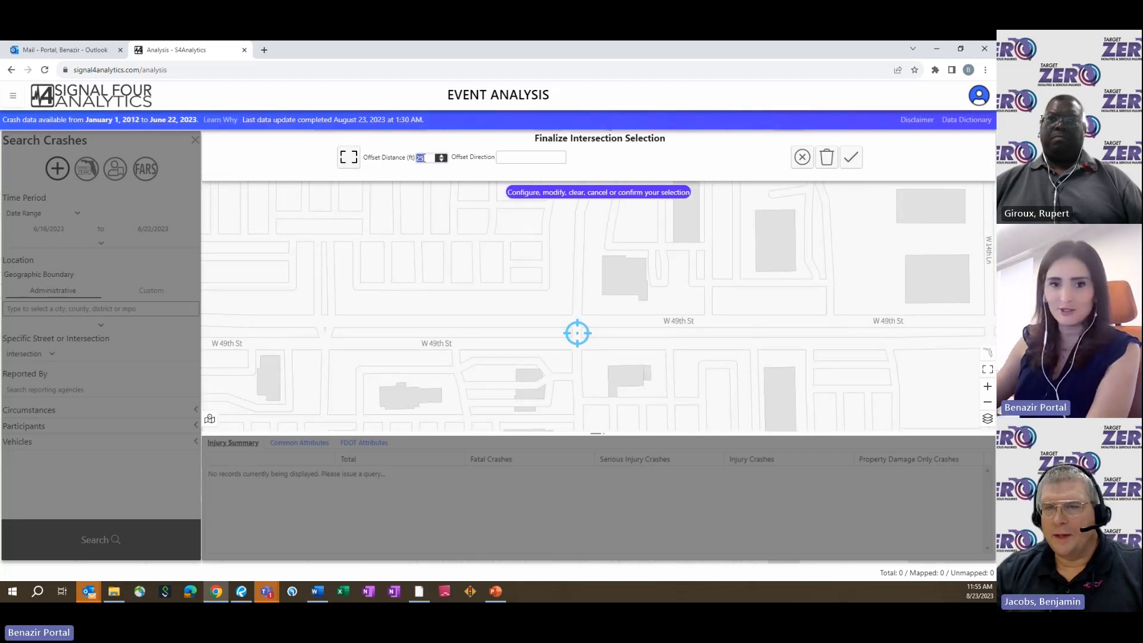
text(500)
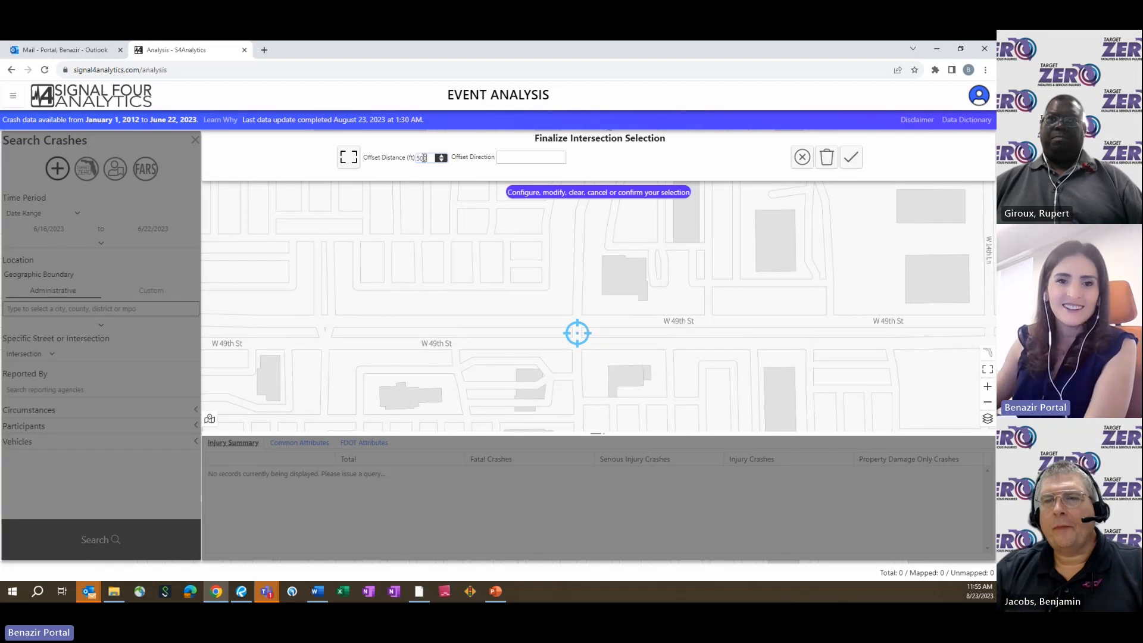
key(Tab)
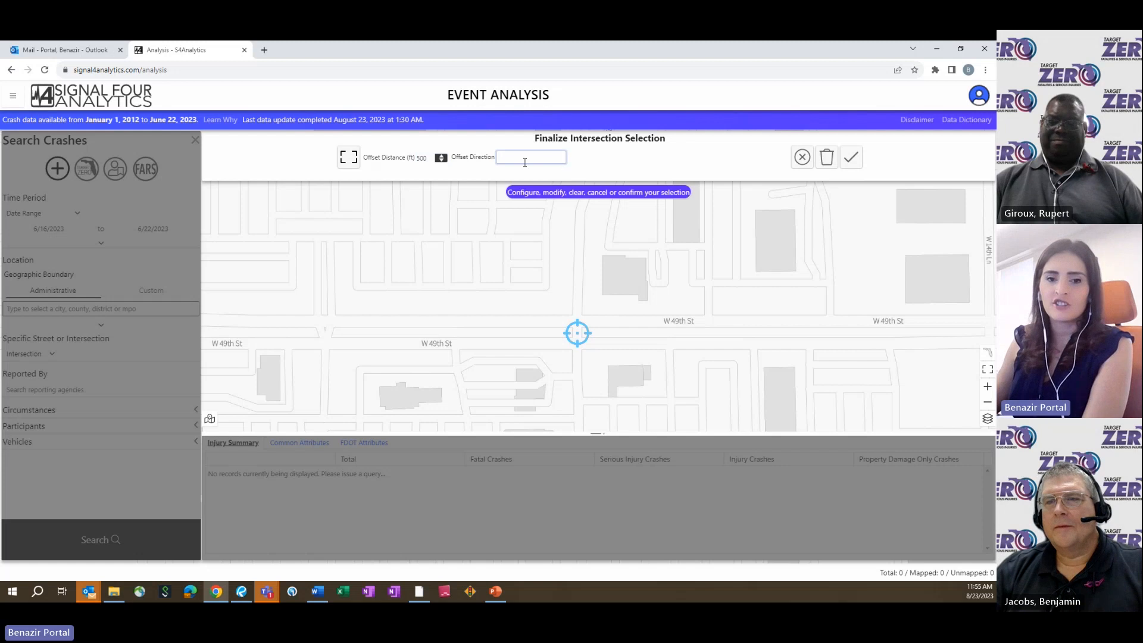
scroll(605, 329, up, 1)
drag(630, 322, 682, 286)
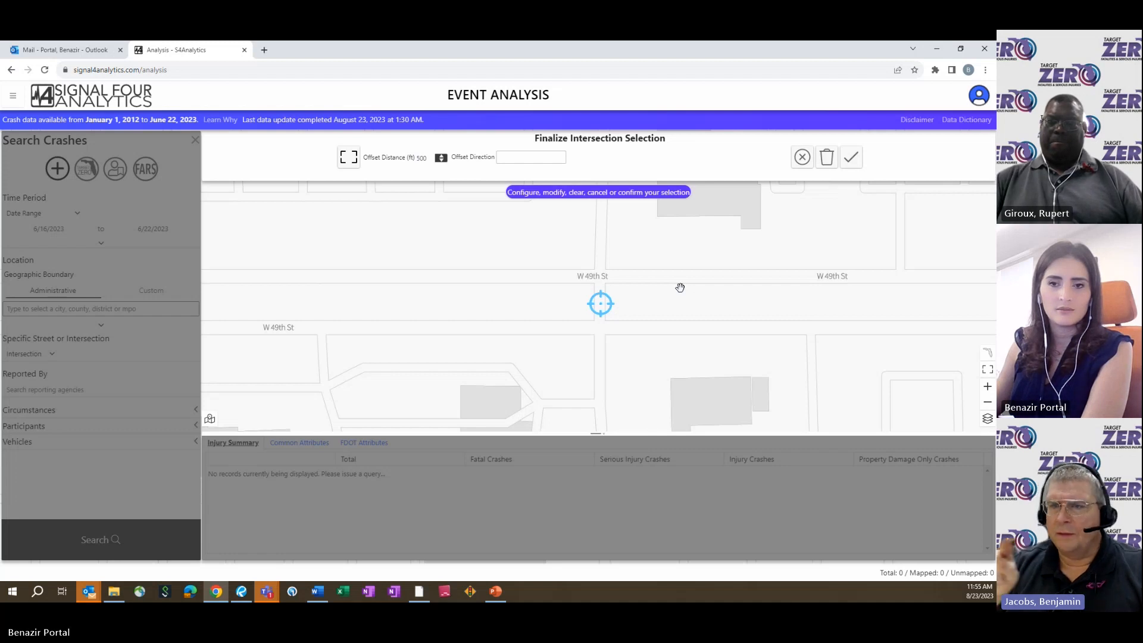
click(801, 157)
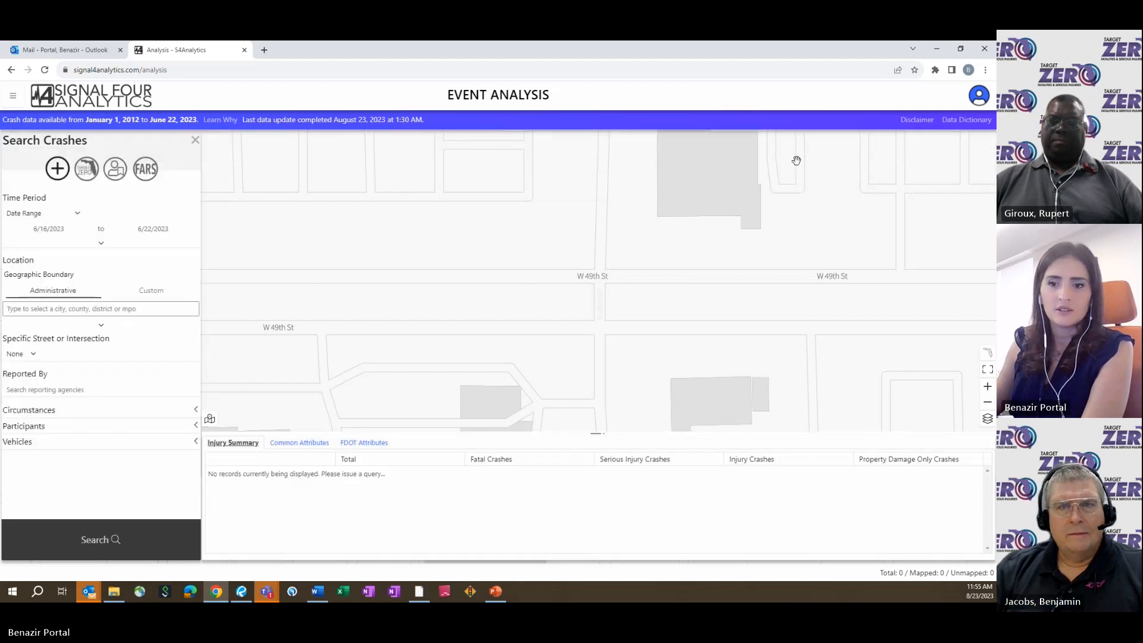
Step: Switch the basemap to aerial imagery and start a new custom geographic area as a polygon
mouse_move(987, 419)
click(857, 395)
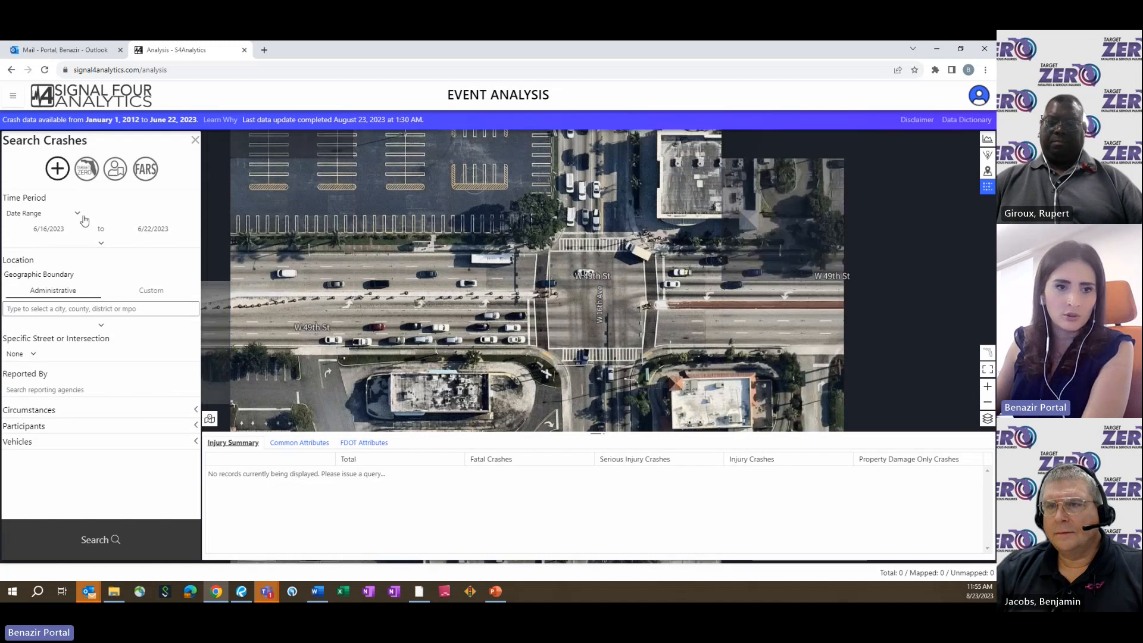
click(151, 290)
click(259, 156)
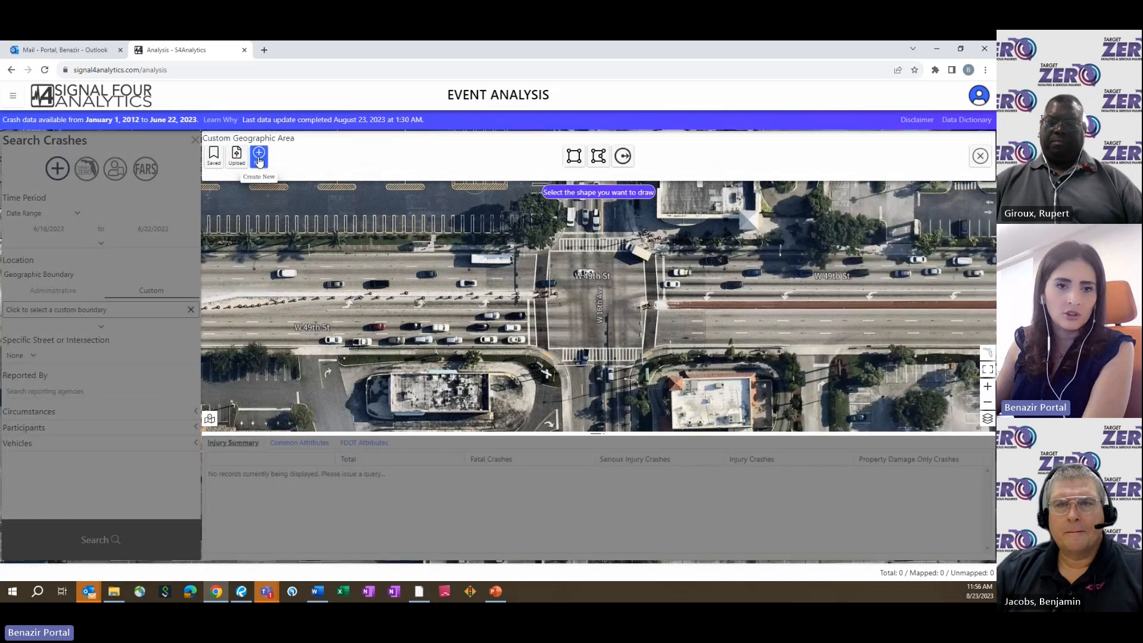
click(598, 156)
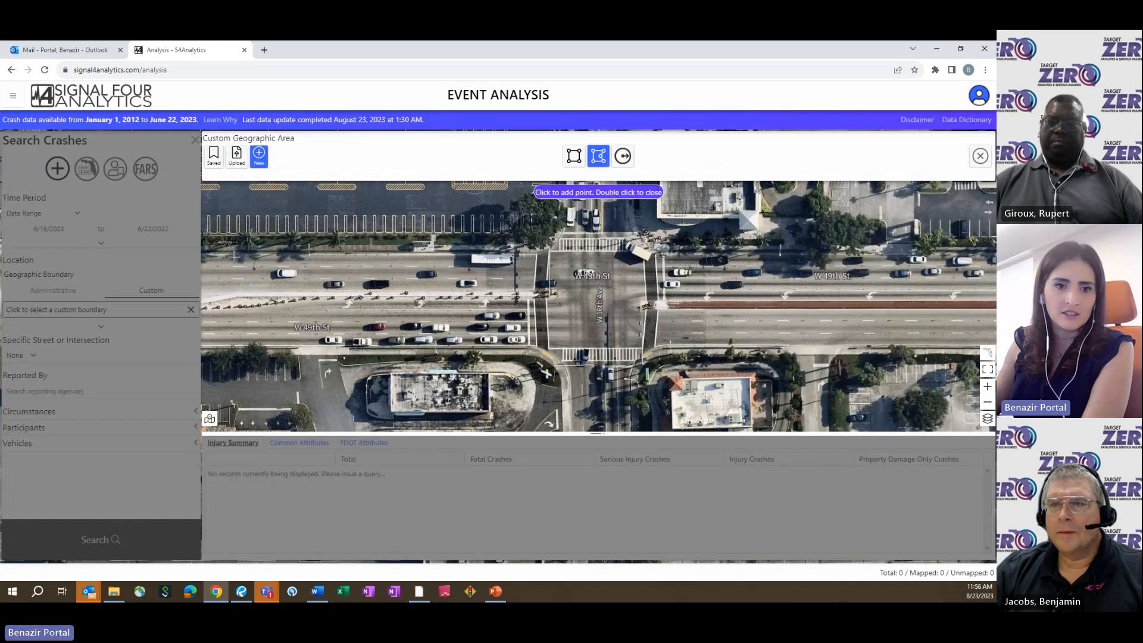
Step: Outline the west and south legs of the W 49th St and W 16th Ave intersection with polygon points
click(231, 359)
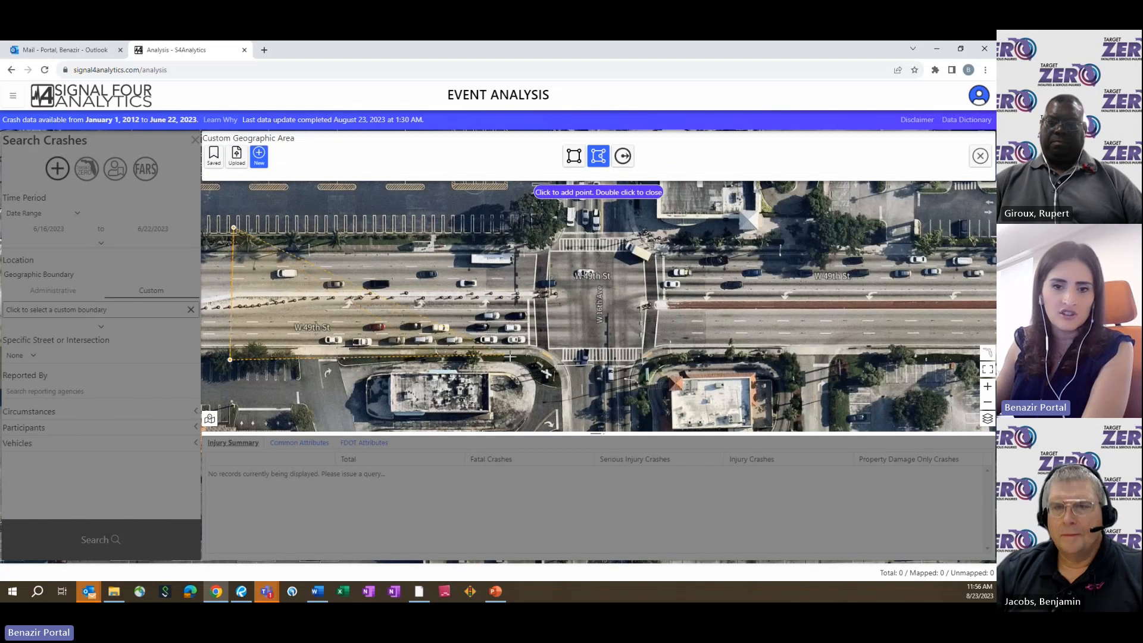
click(546, 366)
scroll(598, 384, up, 3)
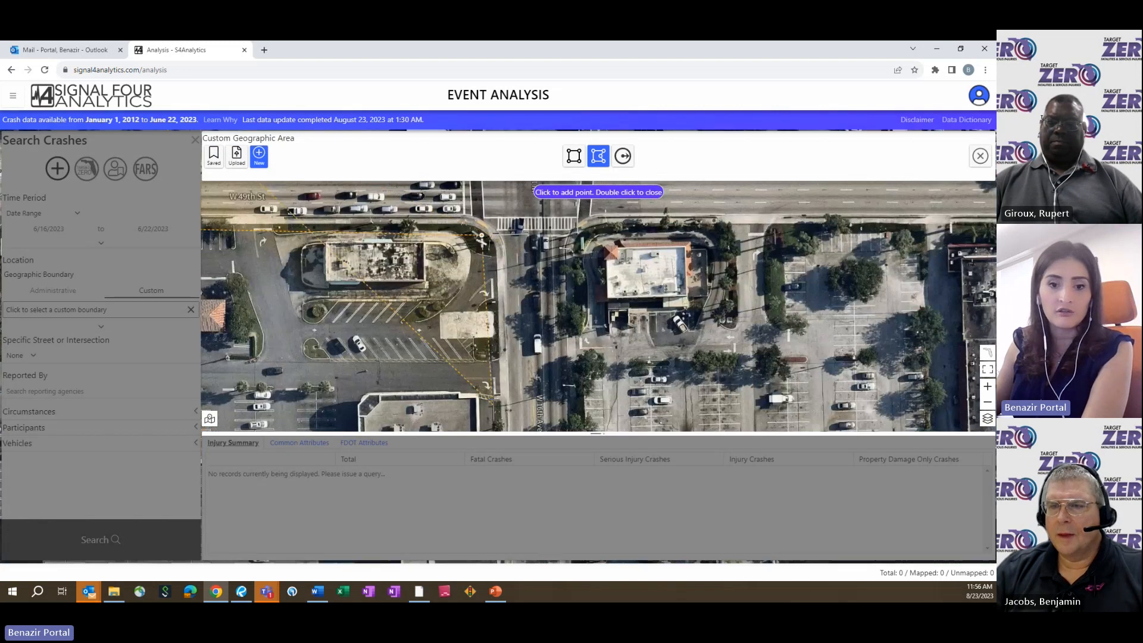
click(489, 396)
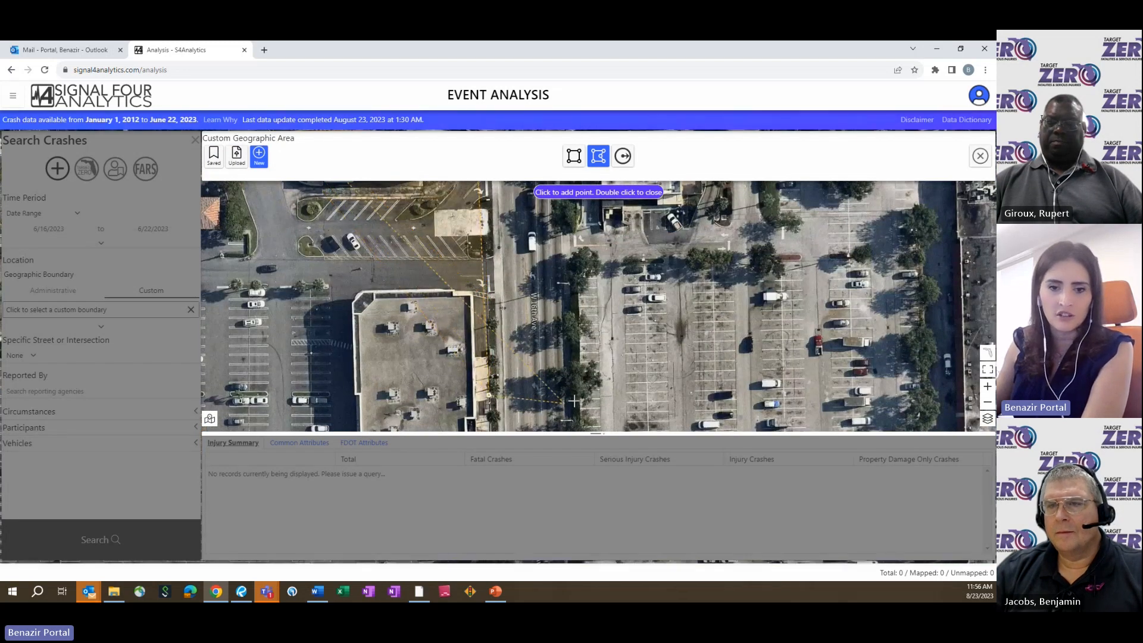
drag(577, 240, 588, 368)
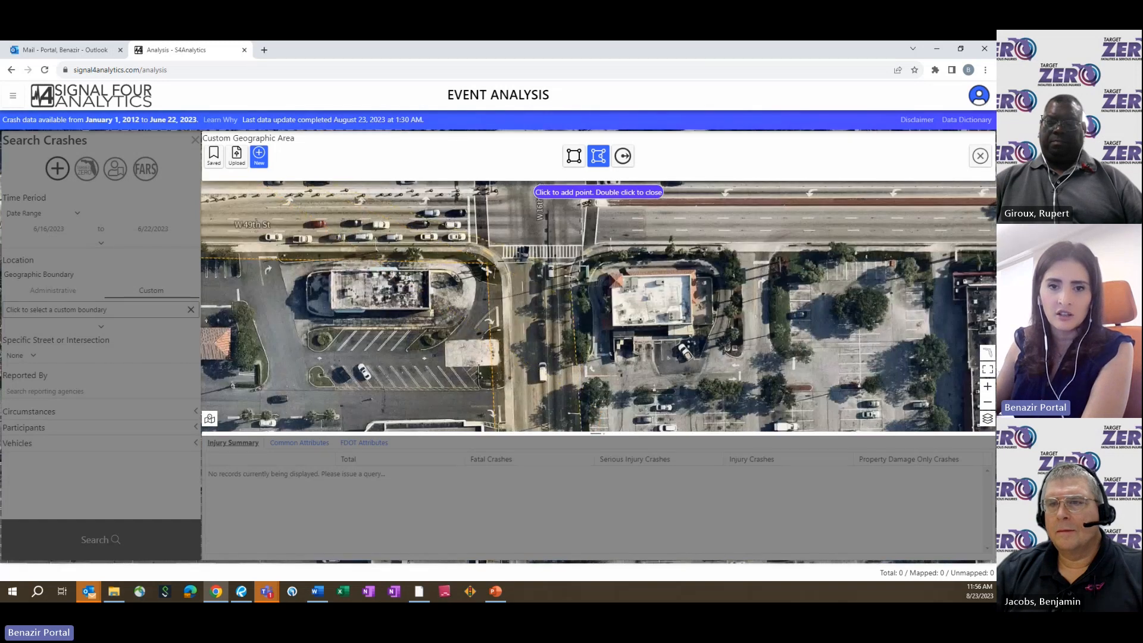
Step: Extend the polygon around the intersection's east leg along W 49th St, up to the northeast corner
drag(591, 255, 363, 337)
click(831, 331)
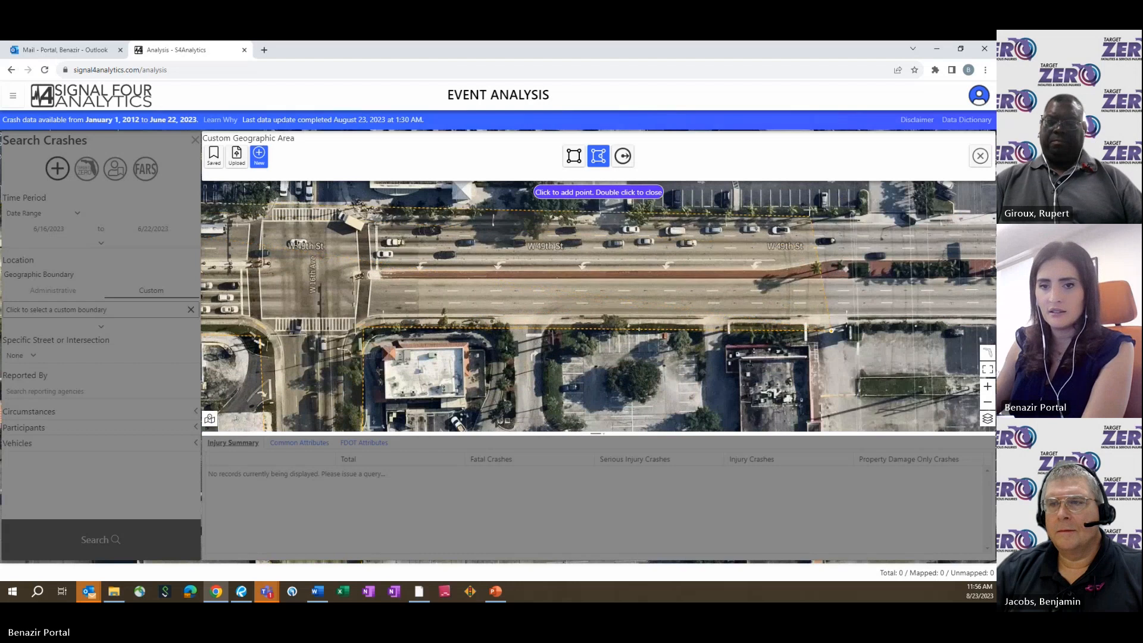
click(833, 206)
drag(419, 277, 786, 361)
click(724, 291)
Step: Trace the north leg along W 16th Ave and close the polygon back at the west leg
drag(720, 245, 726, 416)
click(717, 338)
drag(735, 275, 731, 359)
click(756, 250)
click(666, 232)
drag(637, 390, 611, 201)
click(610, 353)
drag(610, 353, 665, 283)
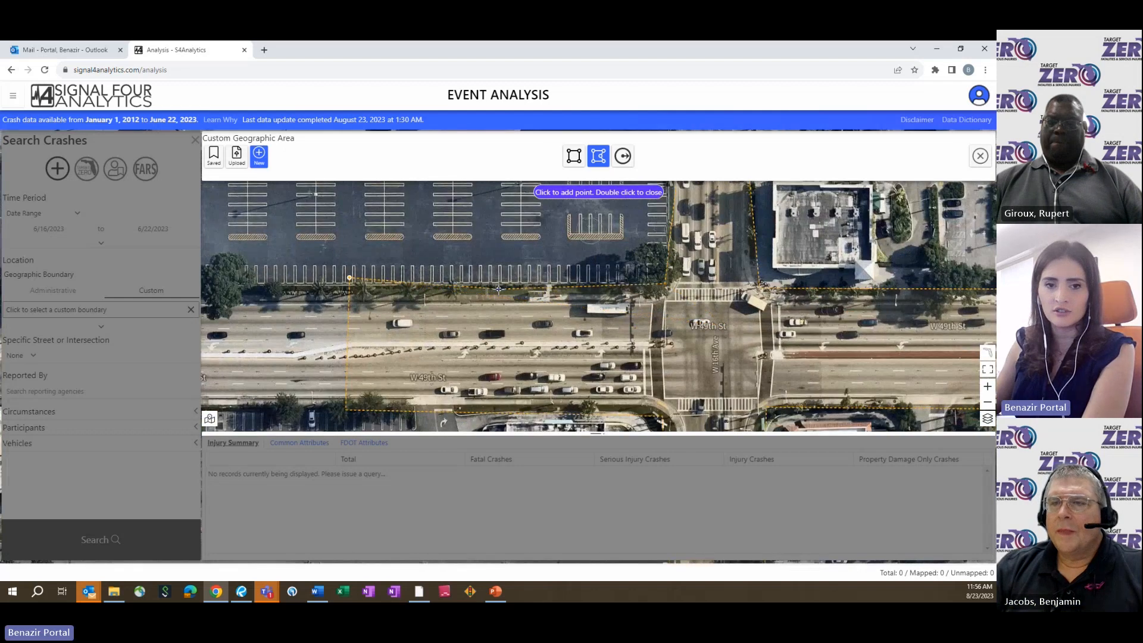
double_click(665, 284)
Step: Move the drawn polygon slightly north and review its alignment with the intersection's legs
scroll(507, 336, down, 2)
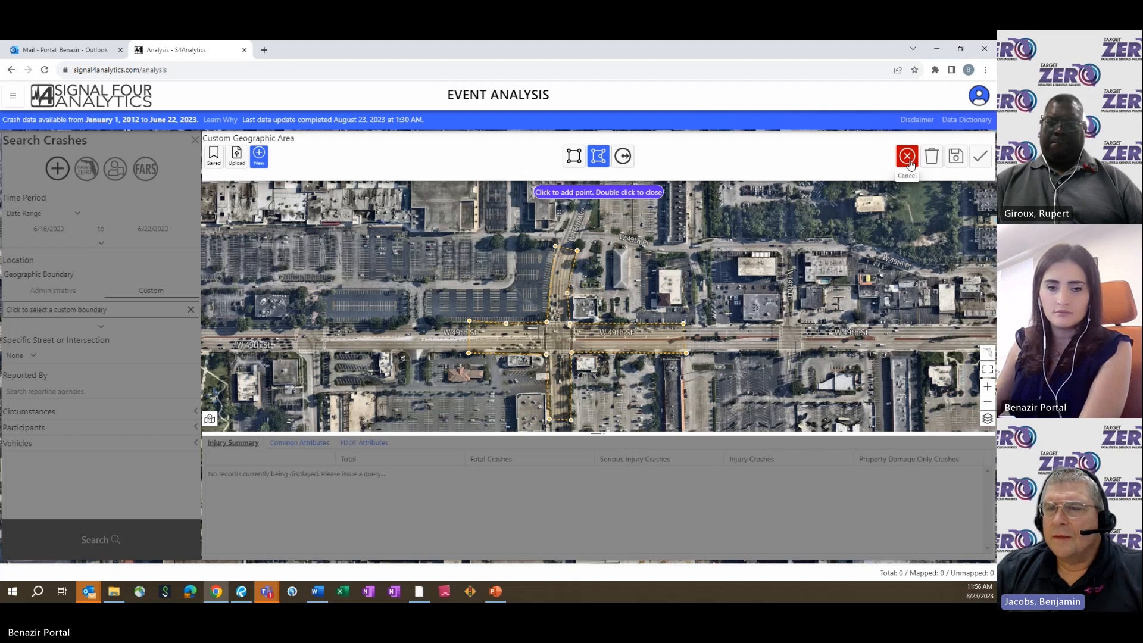
scroll(527, 324, up, 1)
scroll(559, 244, up, 3)
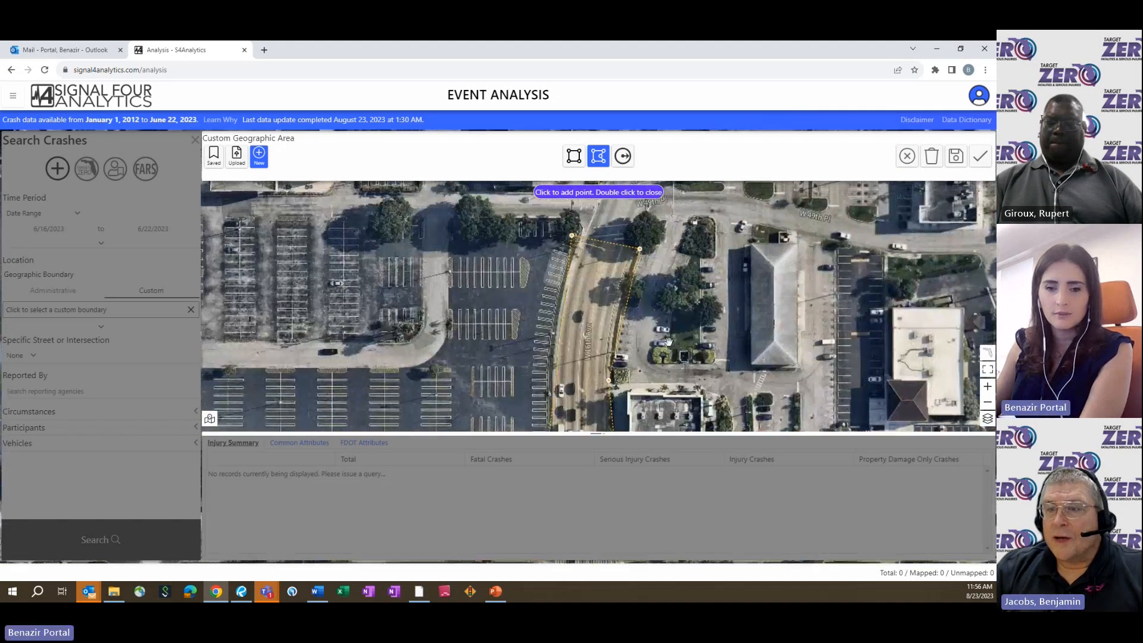
drag(644, 249, 608, 248)
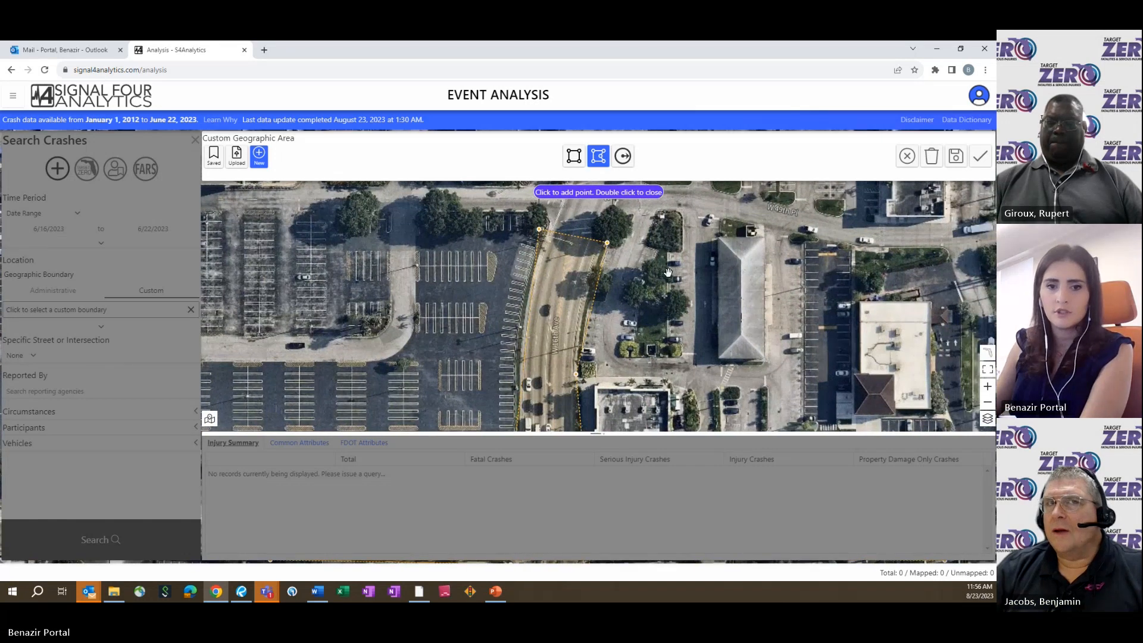
mouse_move(610, 370)
mouse_down()
mouse_move(622, 314)
mouse_move(594, 298)
mouse_move(615, 220)
mouse_up()
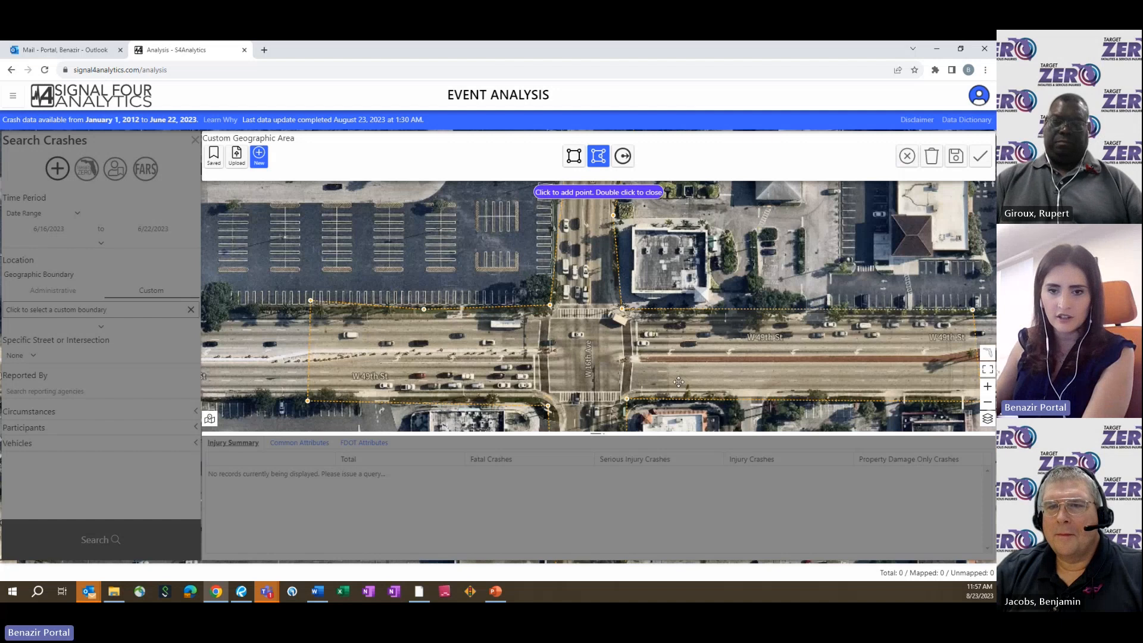
drag(673, 384, 678, 384)
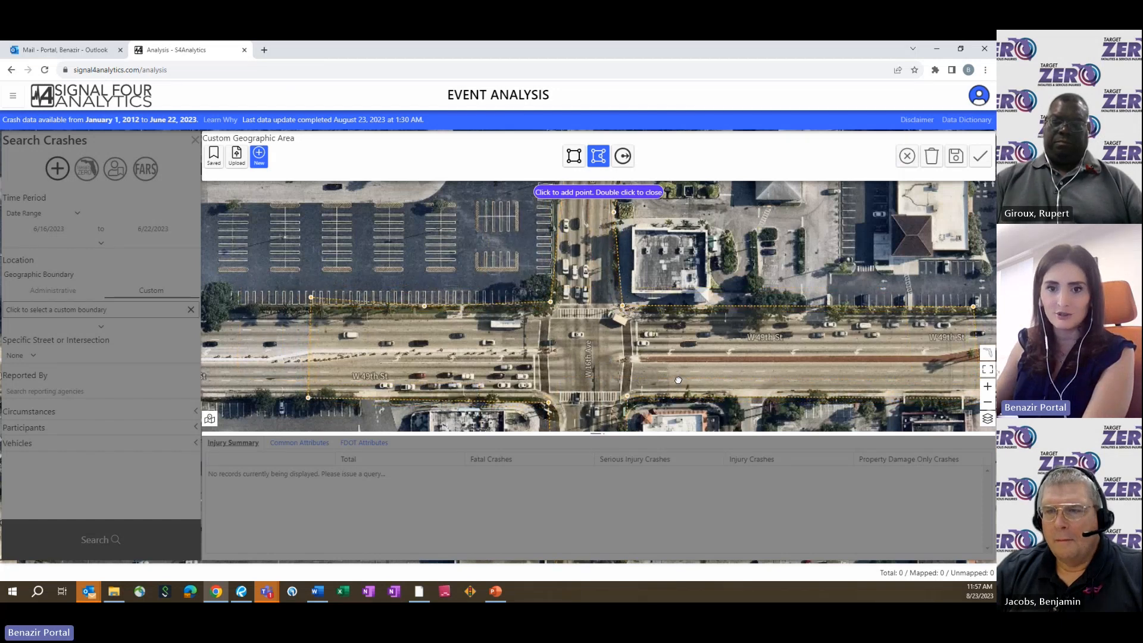
scroll(542, 334, down, 3)
scroll(525, 355, up, 3)
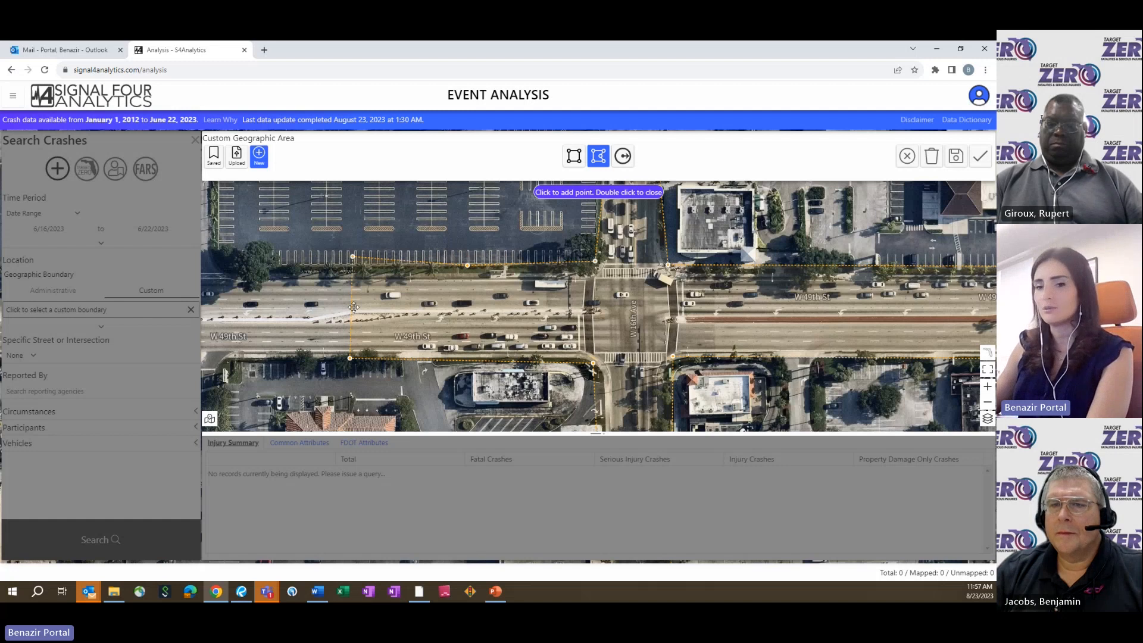
Step: Discard the drawn polygon and try selecting W 49th St on the map as the specific street
click(907, 157)
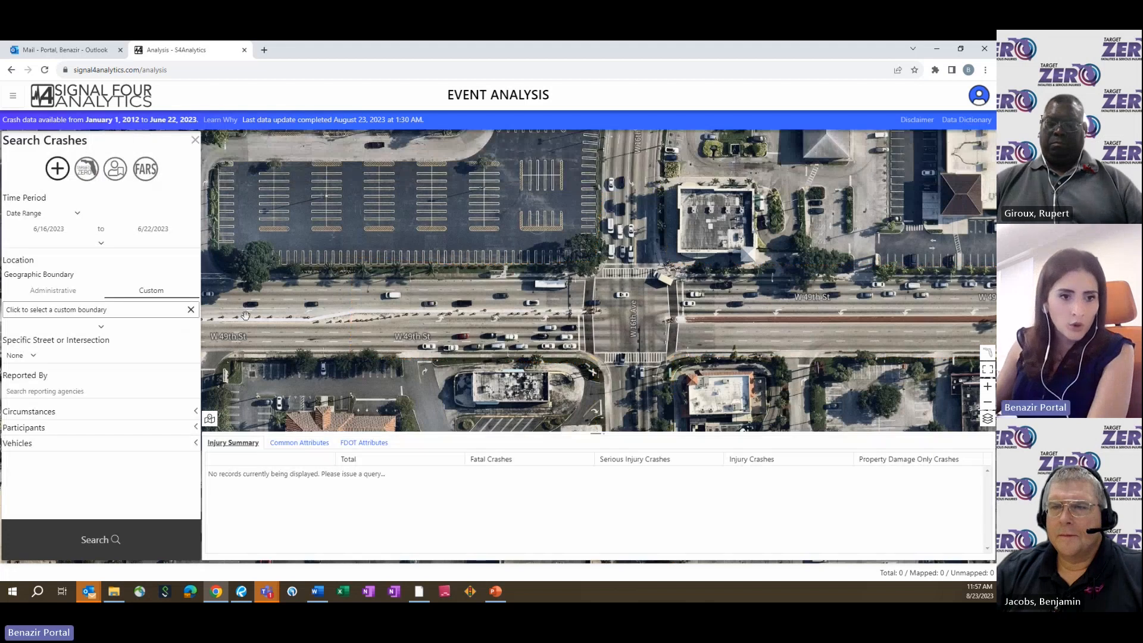
click(34, 356)
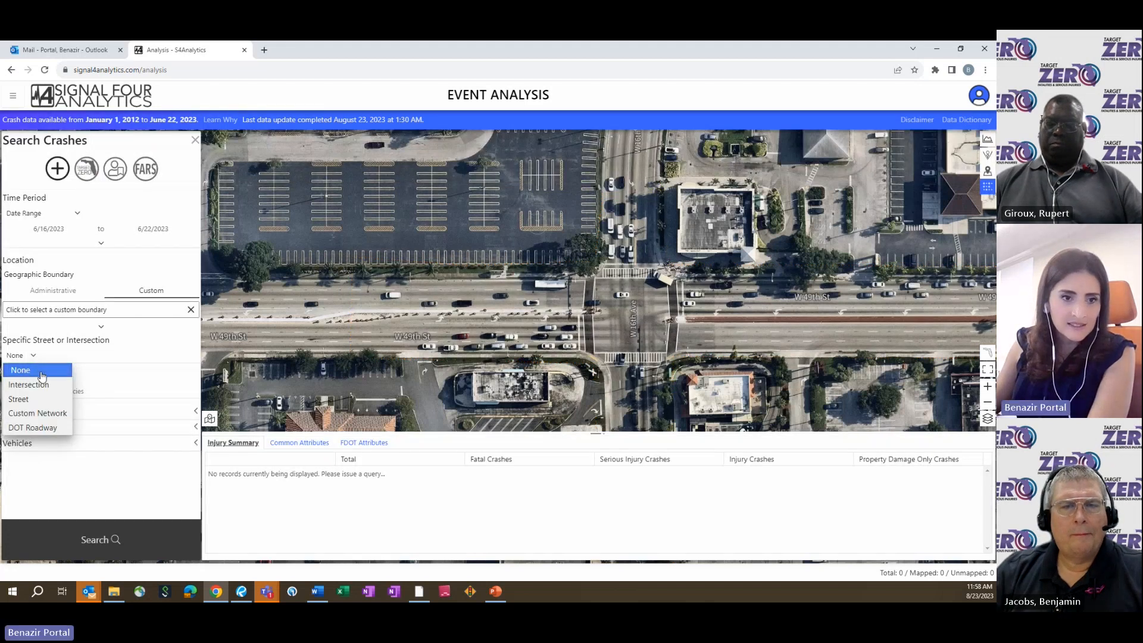
click(43, 400)
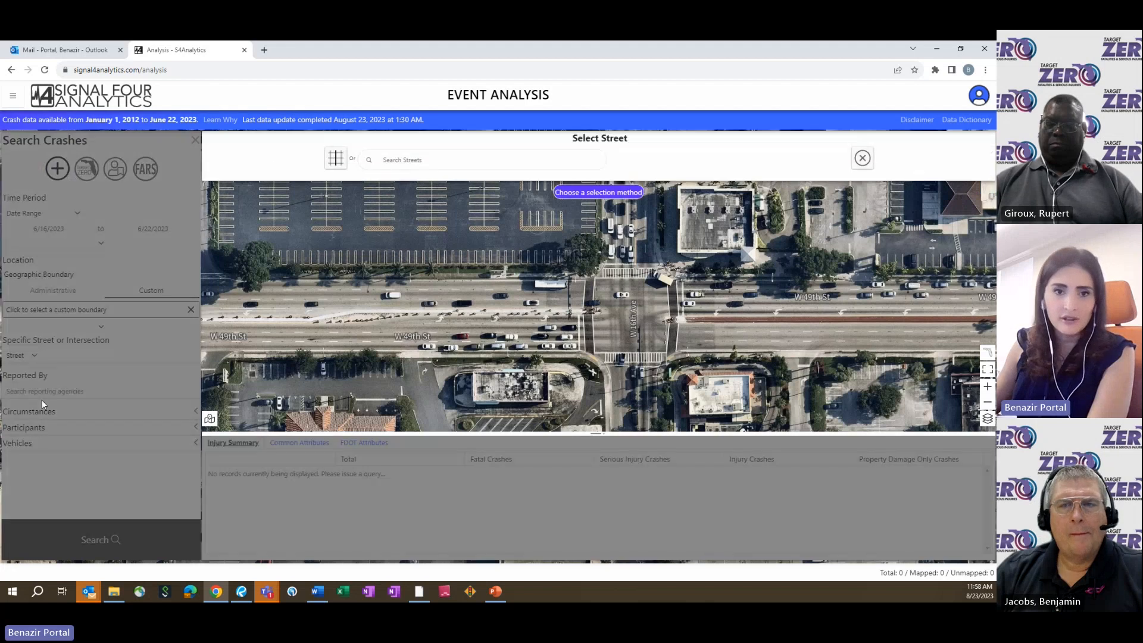
click(336, 159)
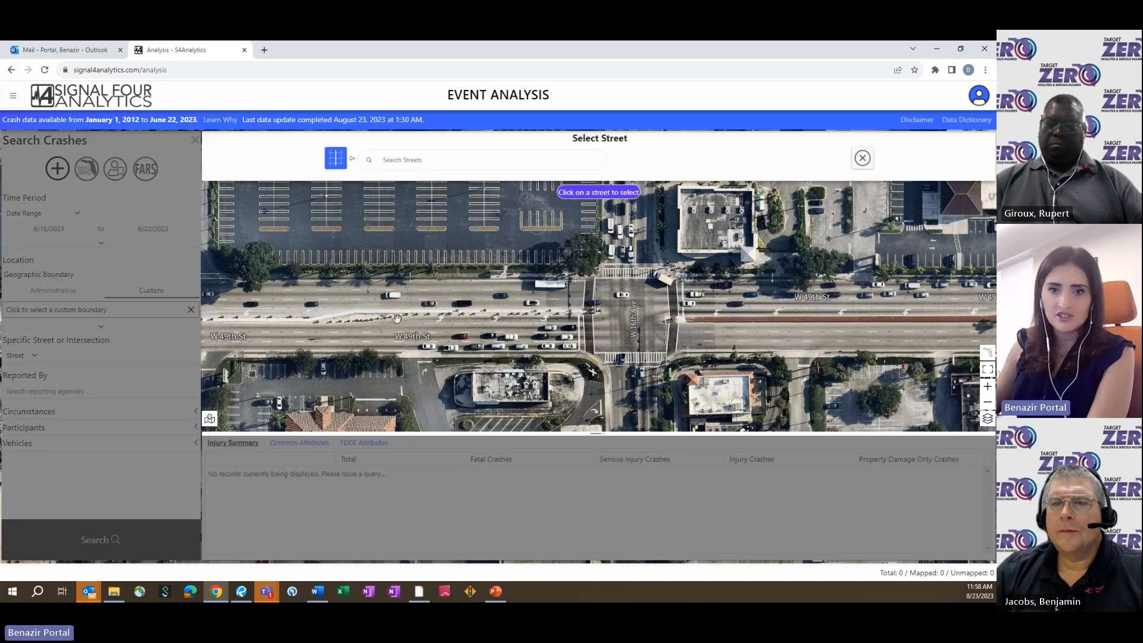
drag(397, 319, 662, 285)
mouse_move(986, 419)
click(943, 397)
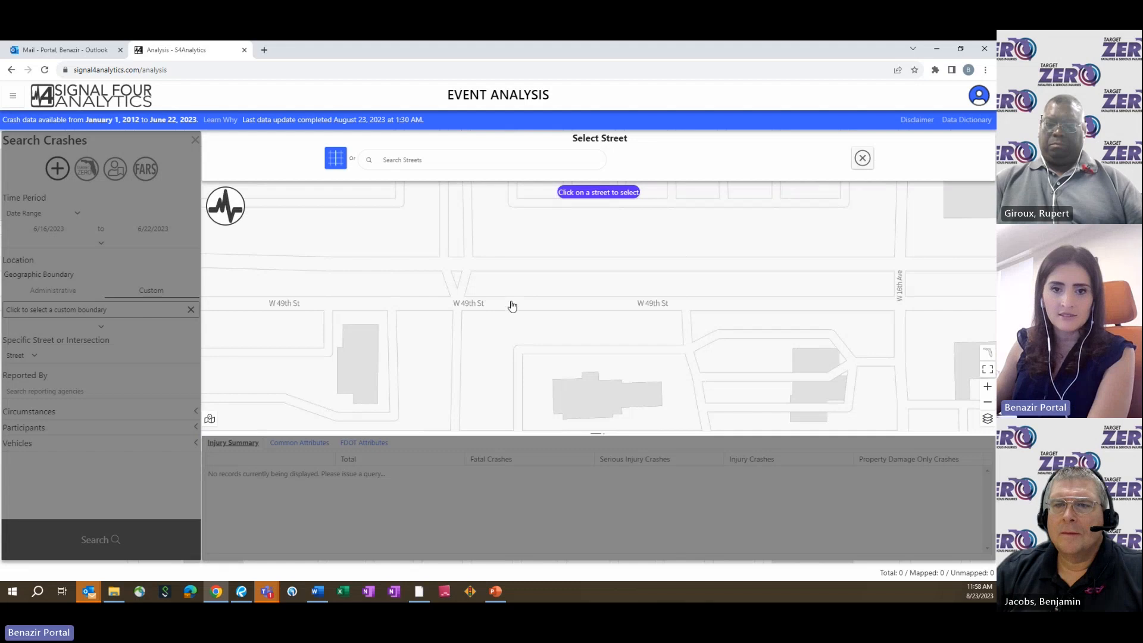
drag(495, 240, 617, 228)
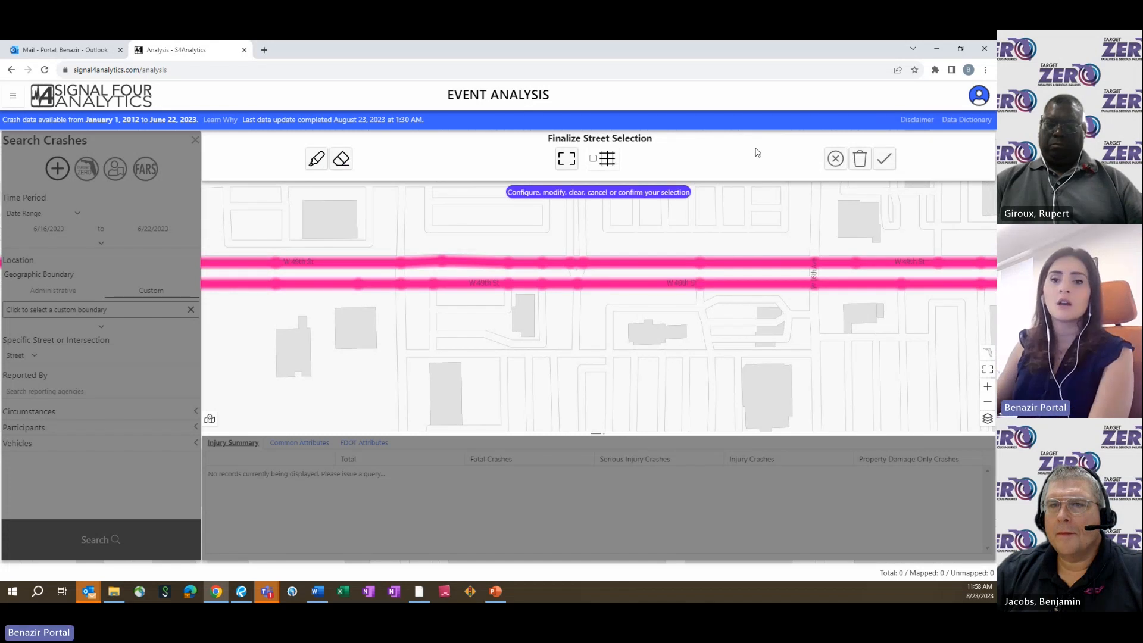
click(835, 159)
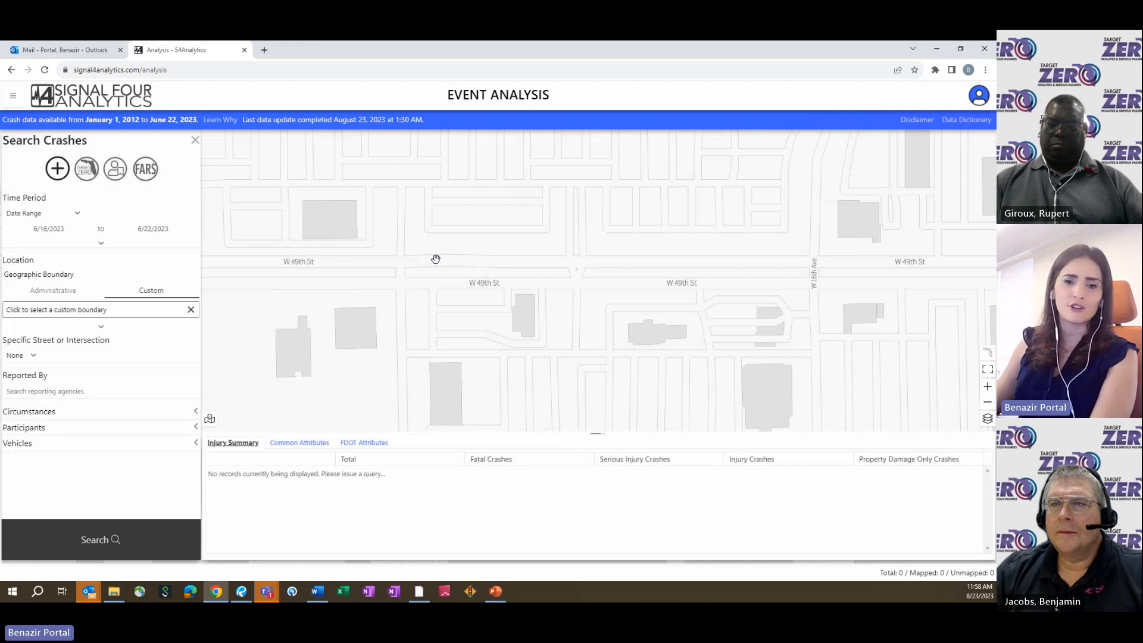
scroll(709, 266, down, 3)
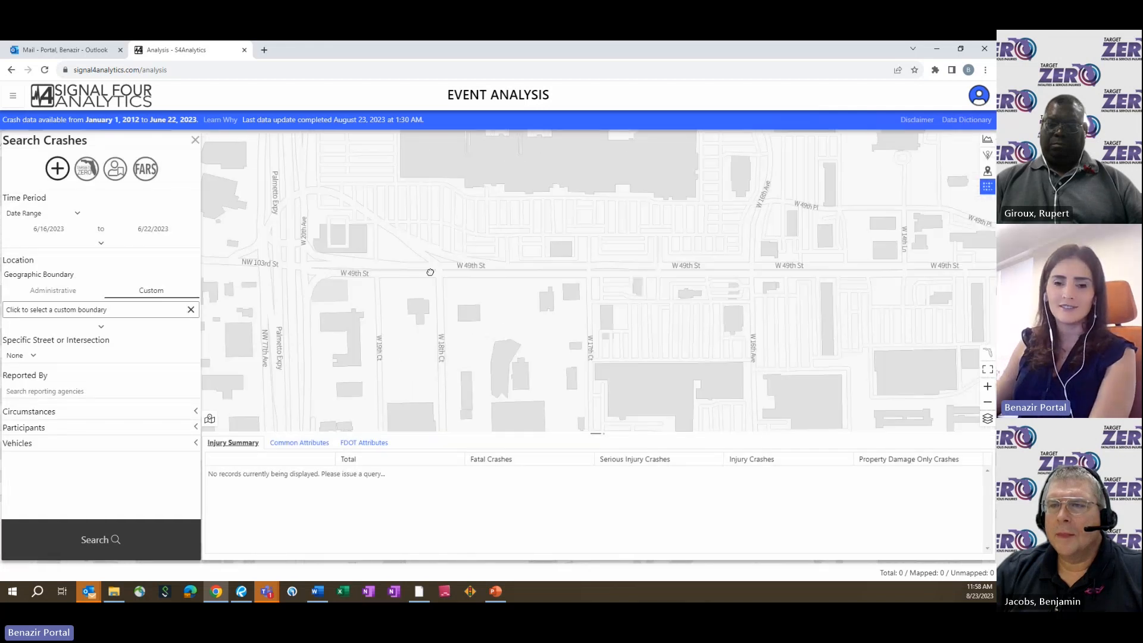
scroll(666, 264, up, 2)
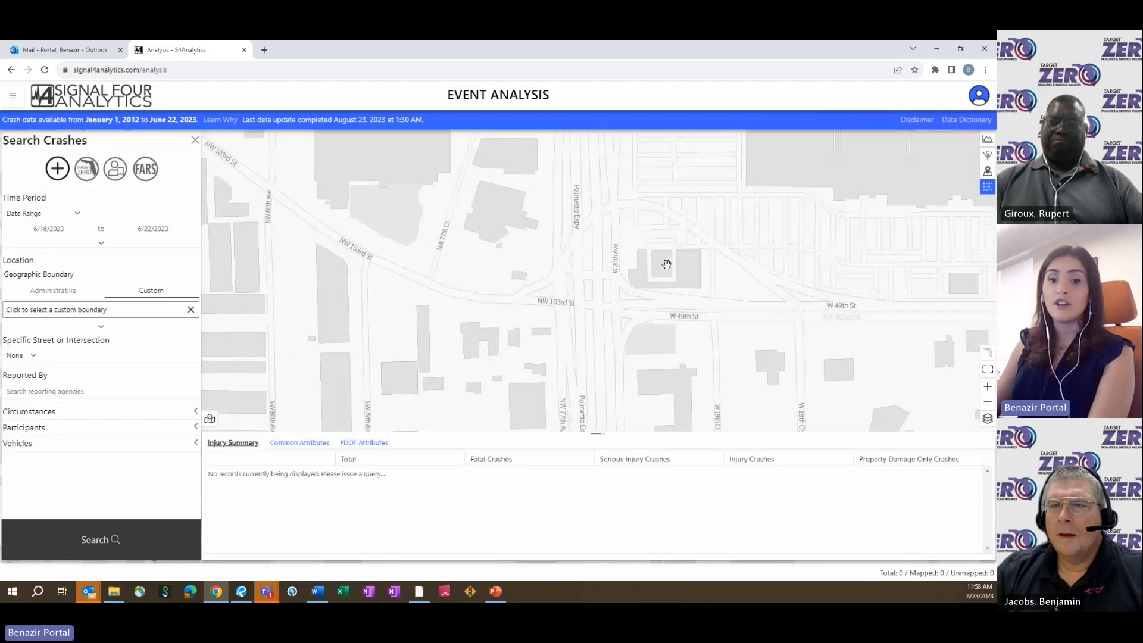
scroll(666, 264, up, 1)
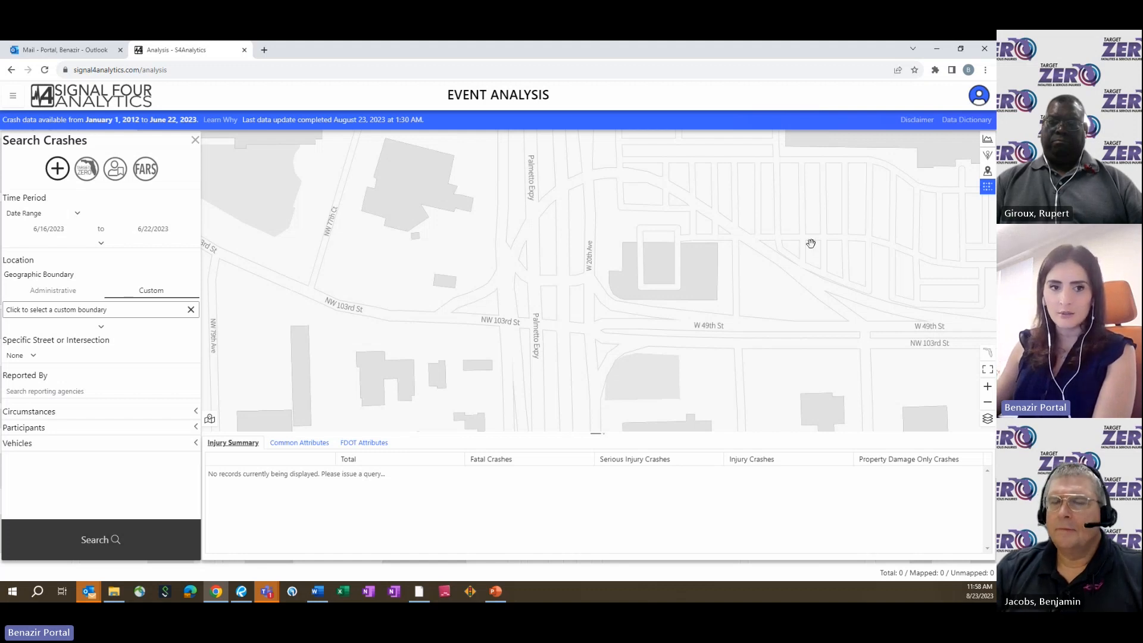
drag(477, 288, 424, 296)
Step: Review the additional location filters and the administrative boundary option, and reset the search form
click(101, 327)
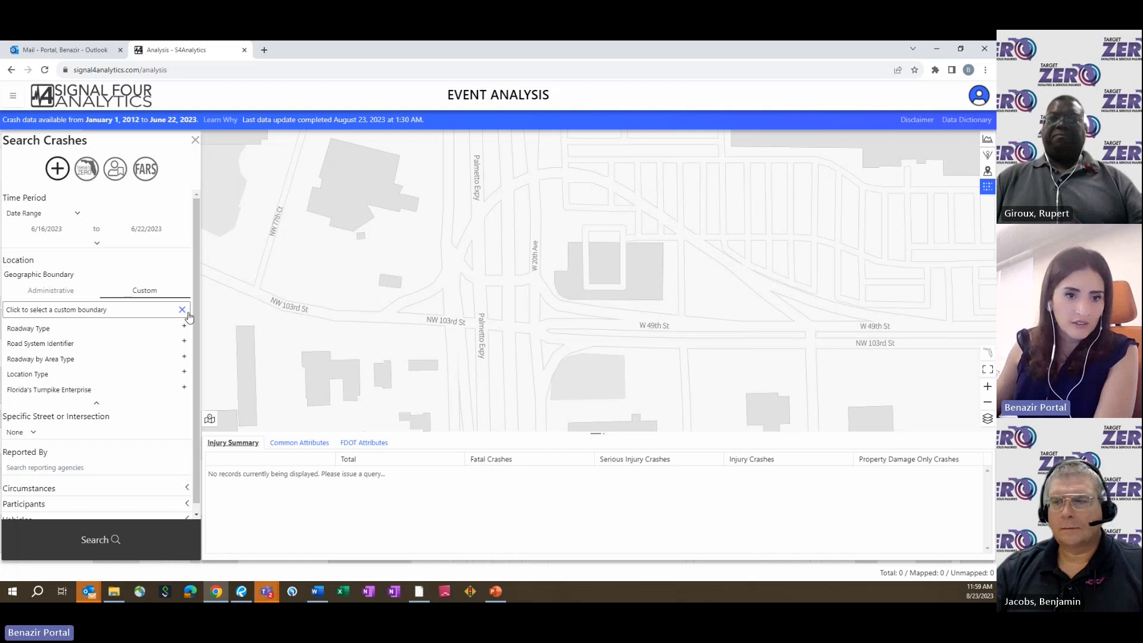
click(70, 295)
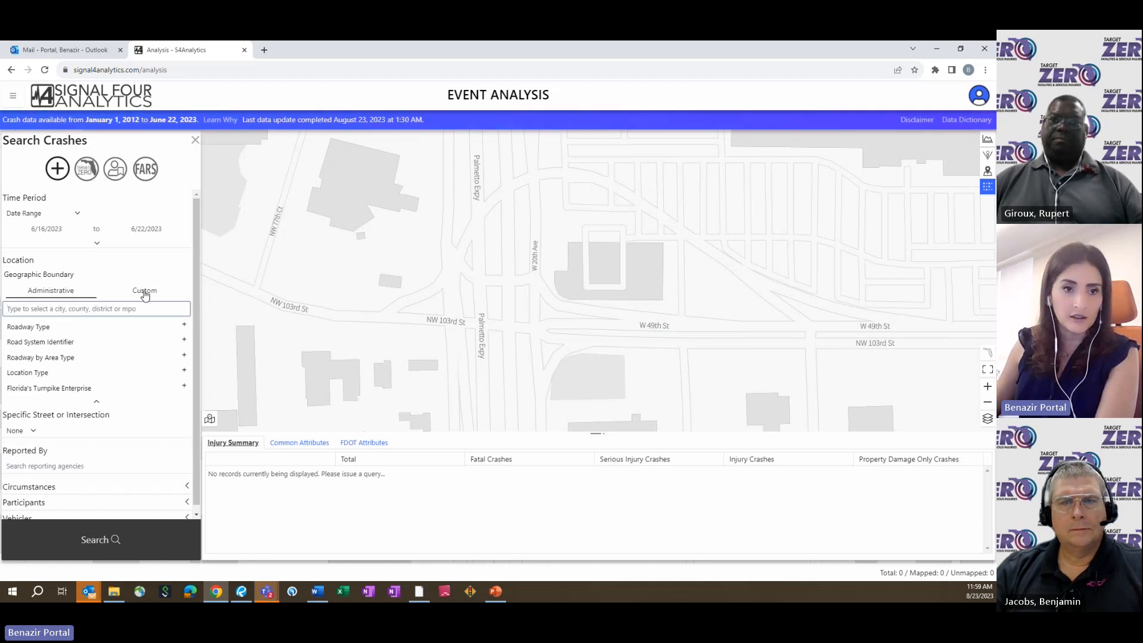
click(59, 171)
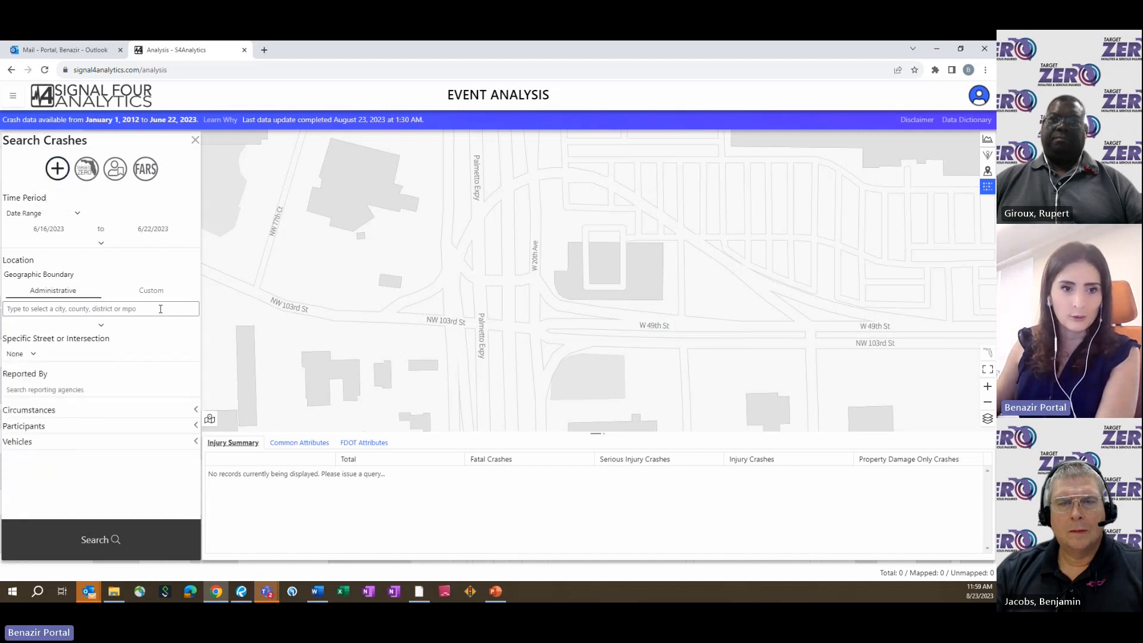
Step: Find the saved area SSO Crash Data Guidance among the custom geographic areas and select it
click(152, 291)
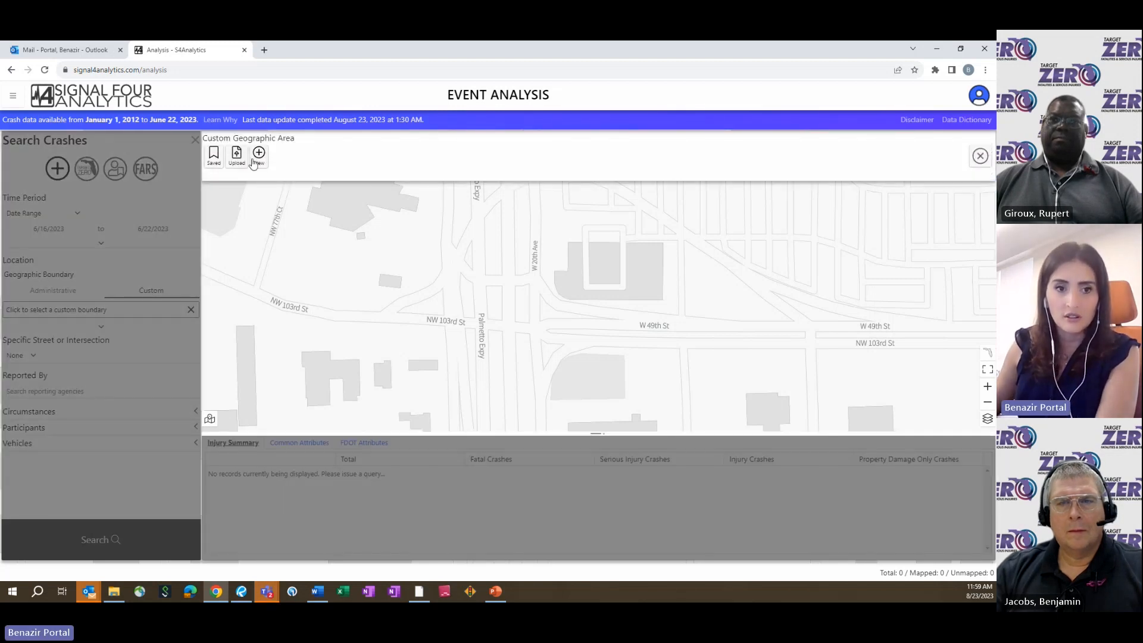
click(213, 156)
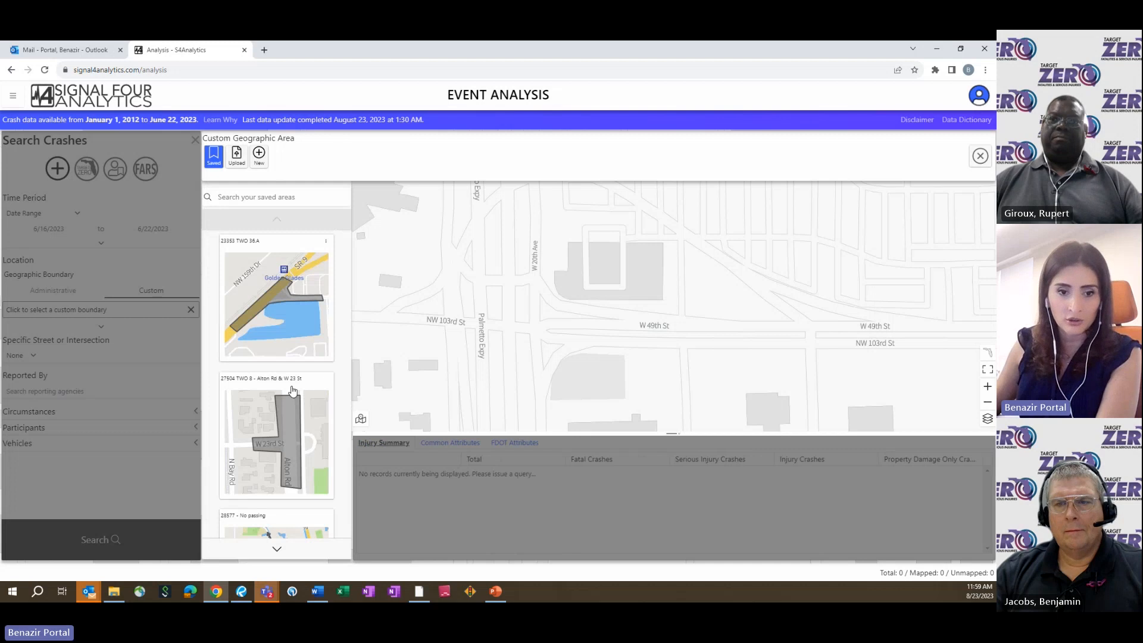
click(273, 554)
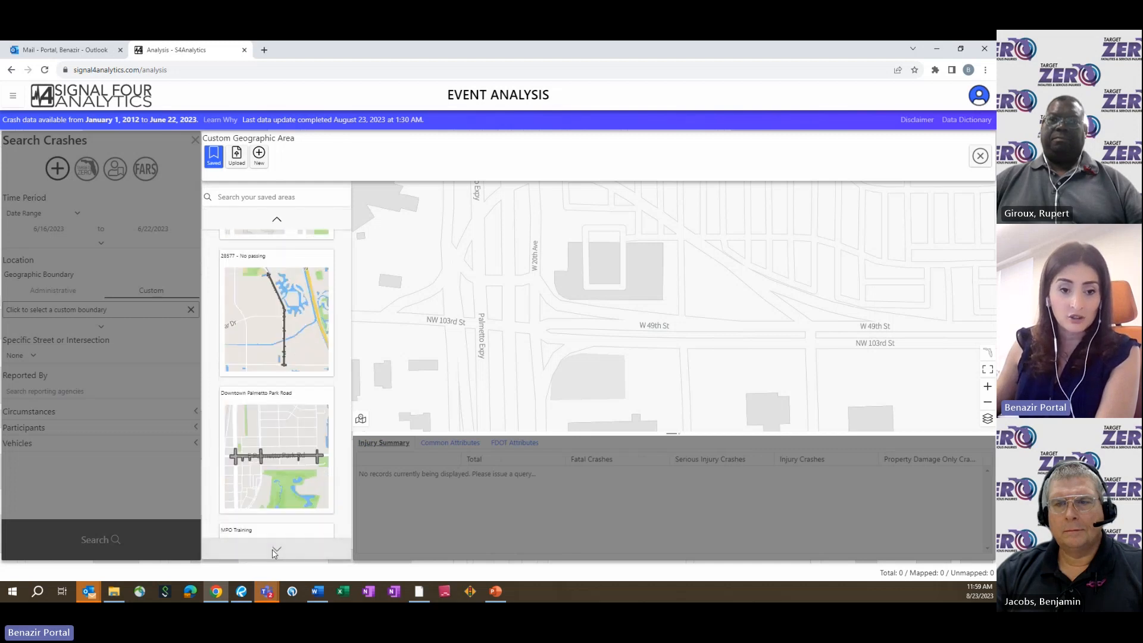
click(275, 554)
click(275, 551)
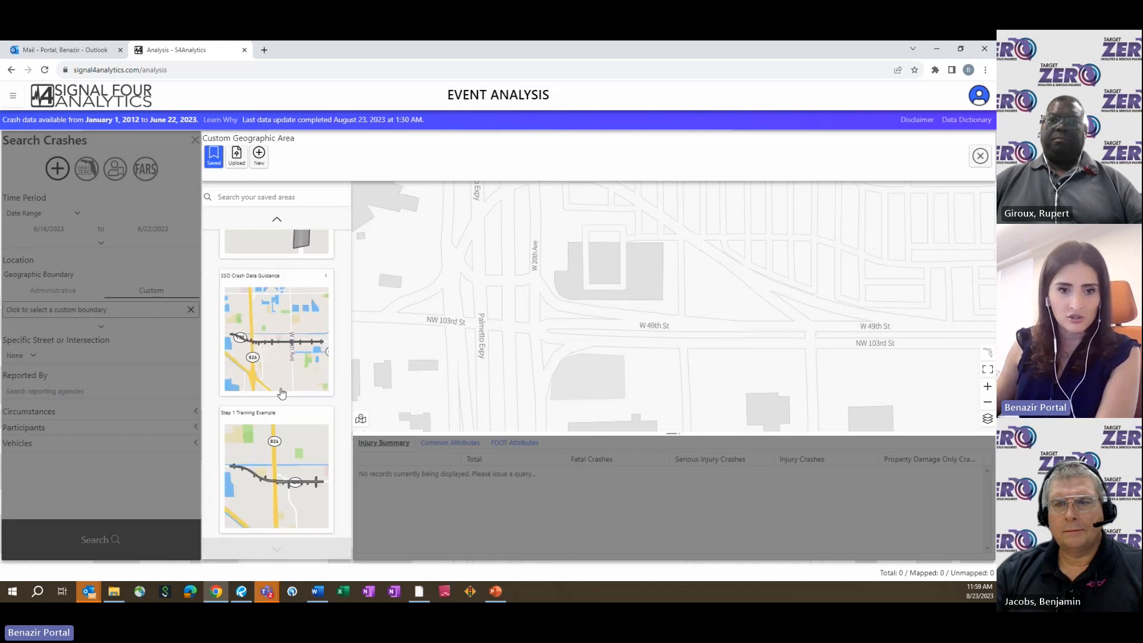
click(280, 336)
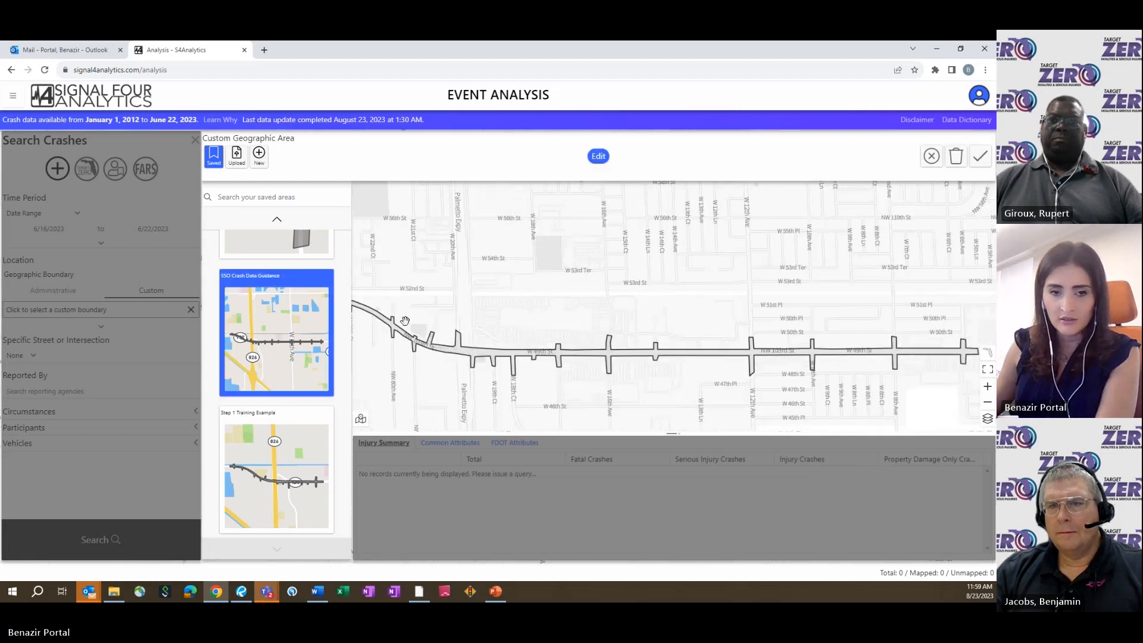
Step: Check the saved area's west and east ends along W 49th St and apply it as the custom boundary
drag(403, 308, 516, 315)
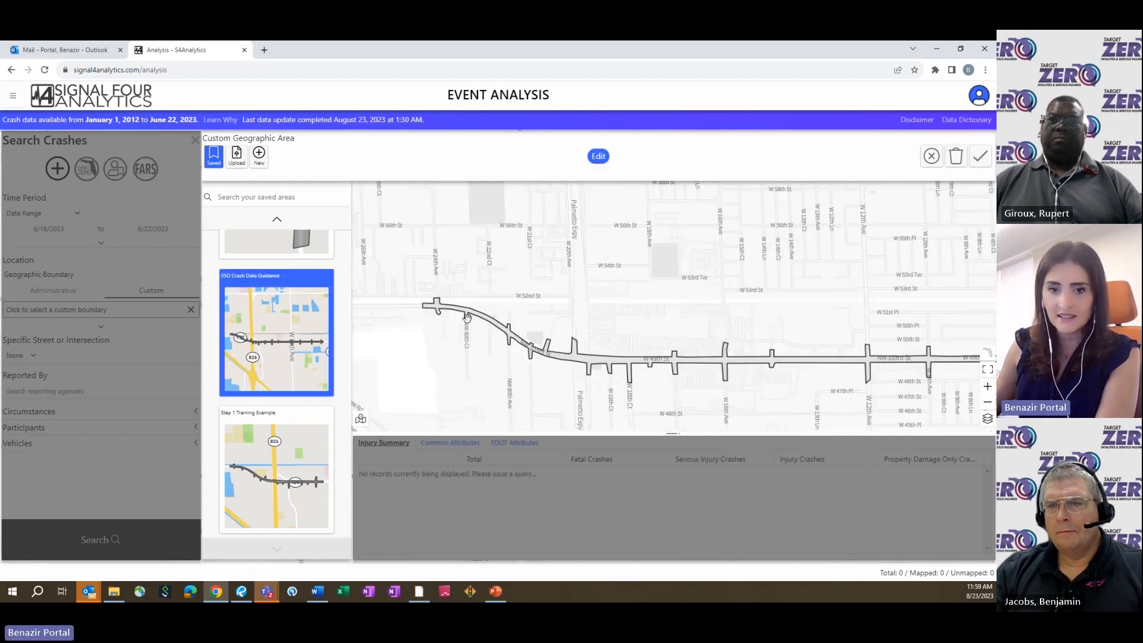
drag(802, 380, 670, 366)
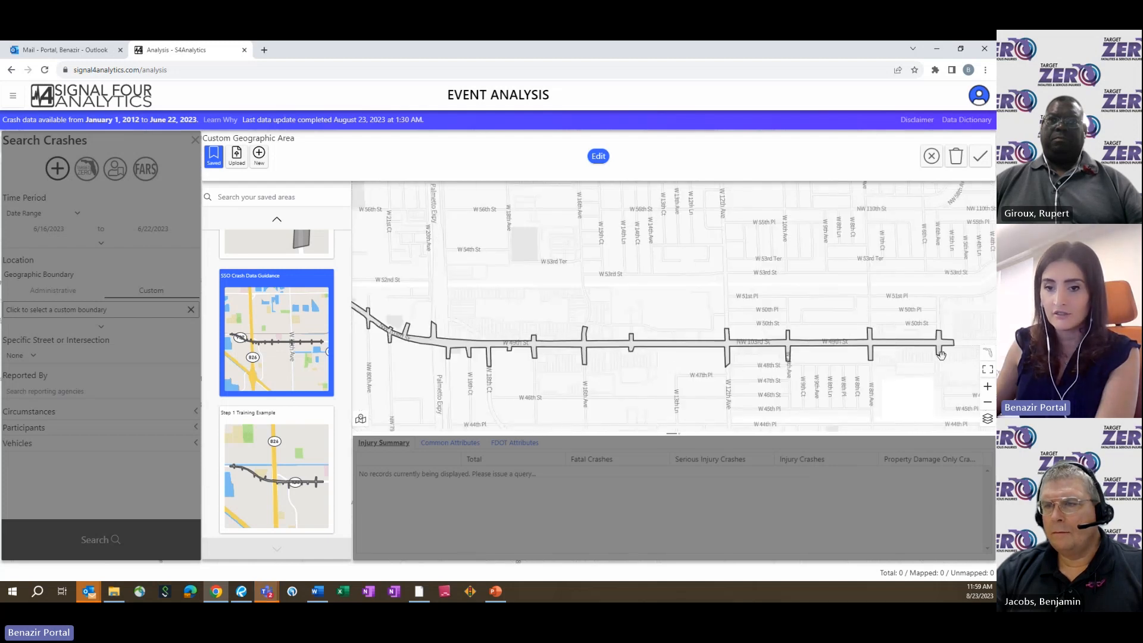
drag(446, 356, 481, 373)
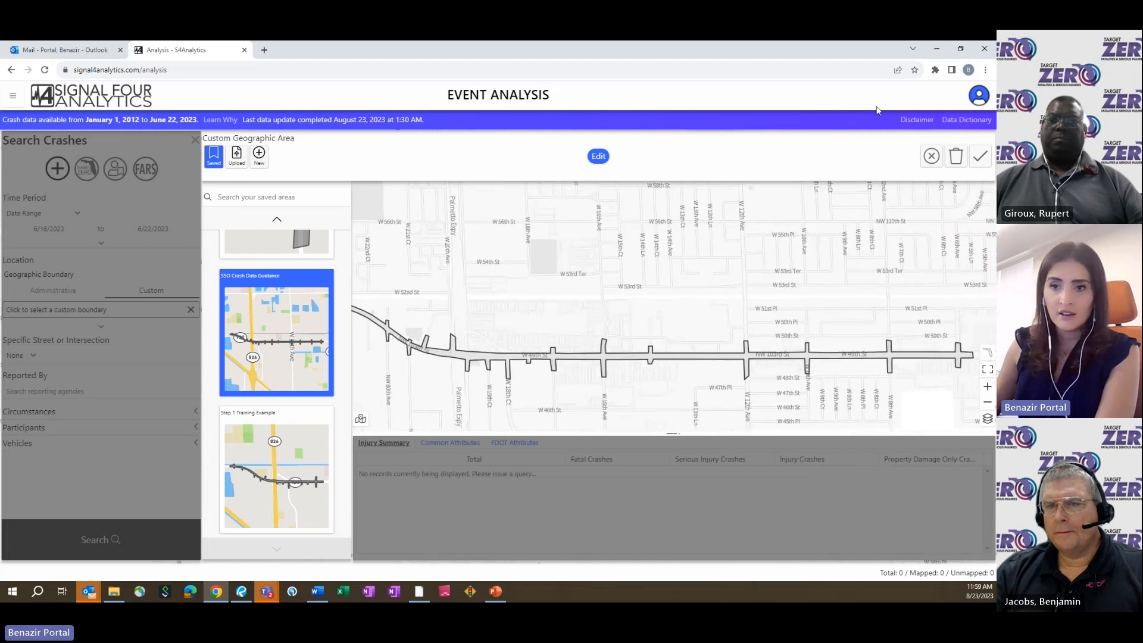
click(979, 157)
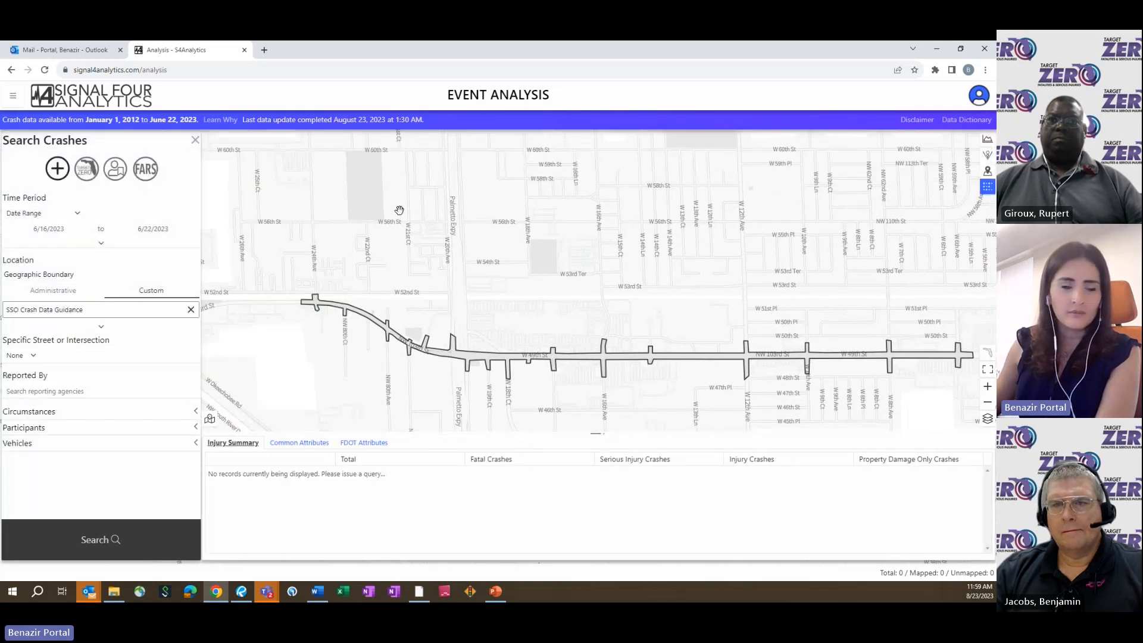
Step: Set the start of the crash search date range to 1/1/2018
click(39, 230)
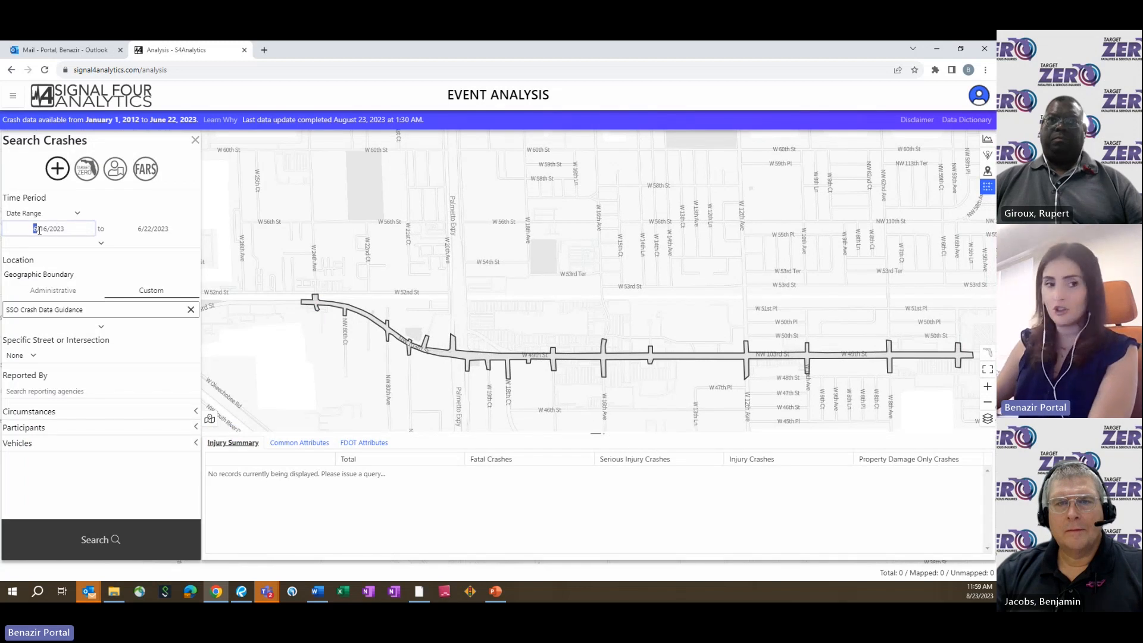
key(Tab)
click(48, 229)
text(1)
click(57, 229)
text(2018)
click(145, 229)
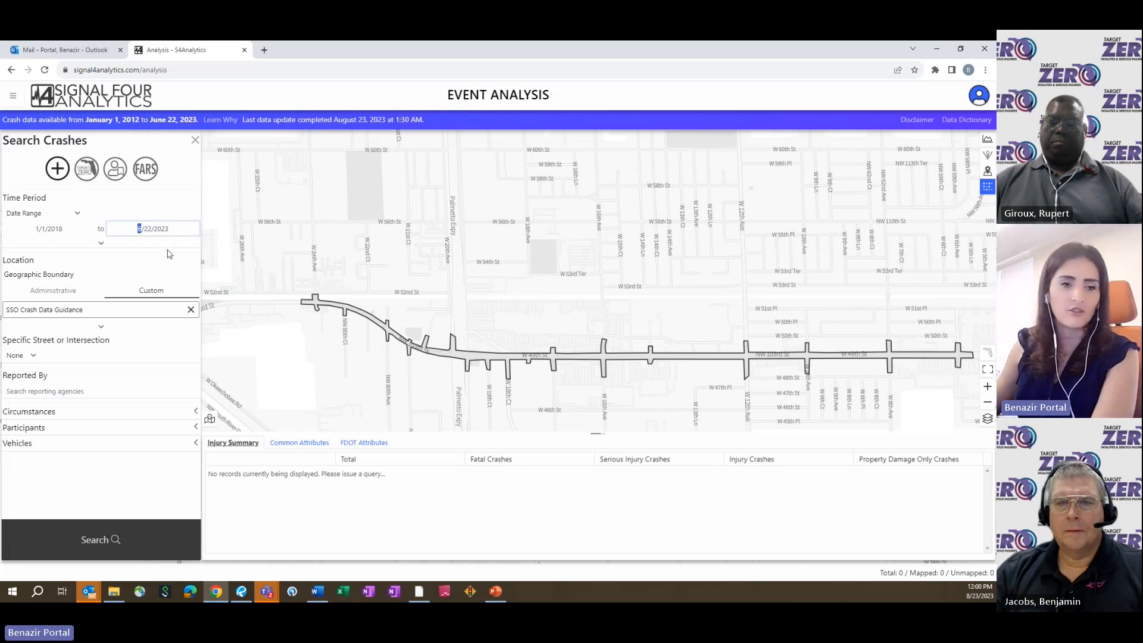
Step: Expand the Circumstances, Participants and Vehicles filter groups and review the available criteria
click(68, 411)
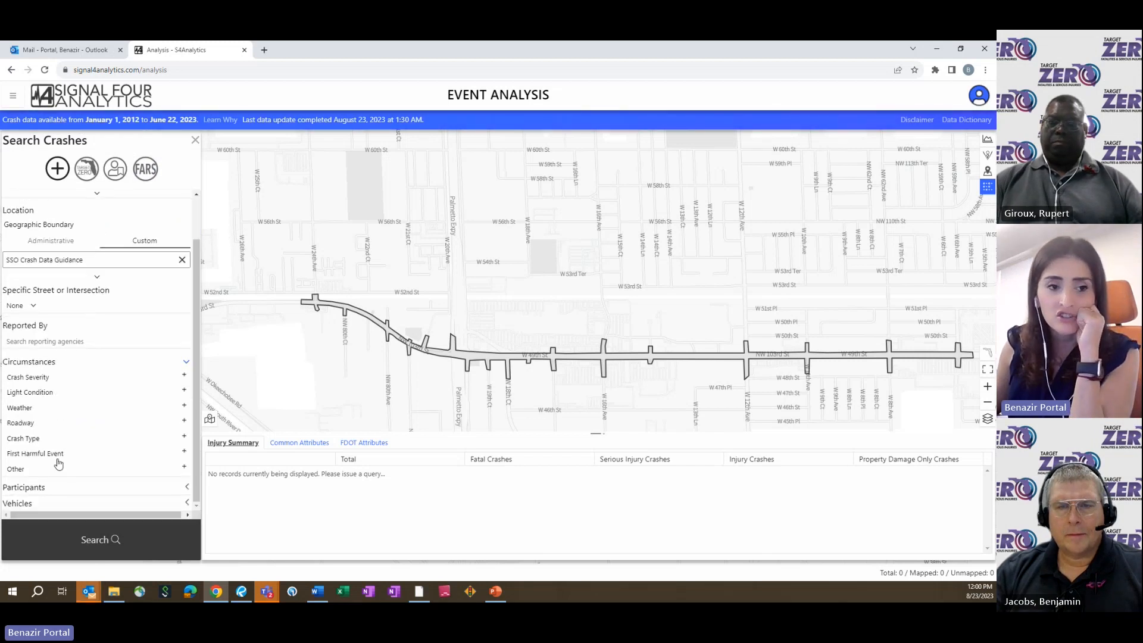
click(37, 491)
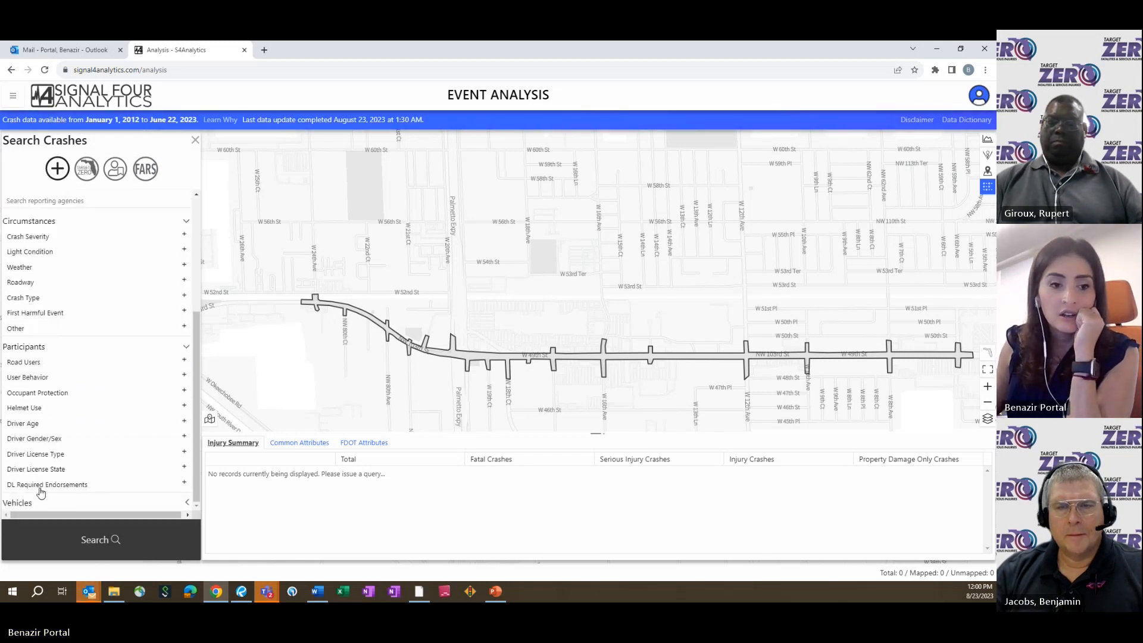
click(40, 505)
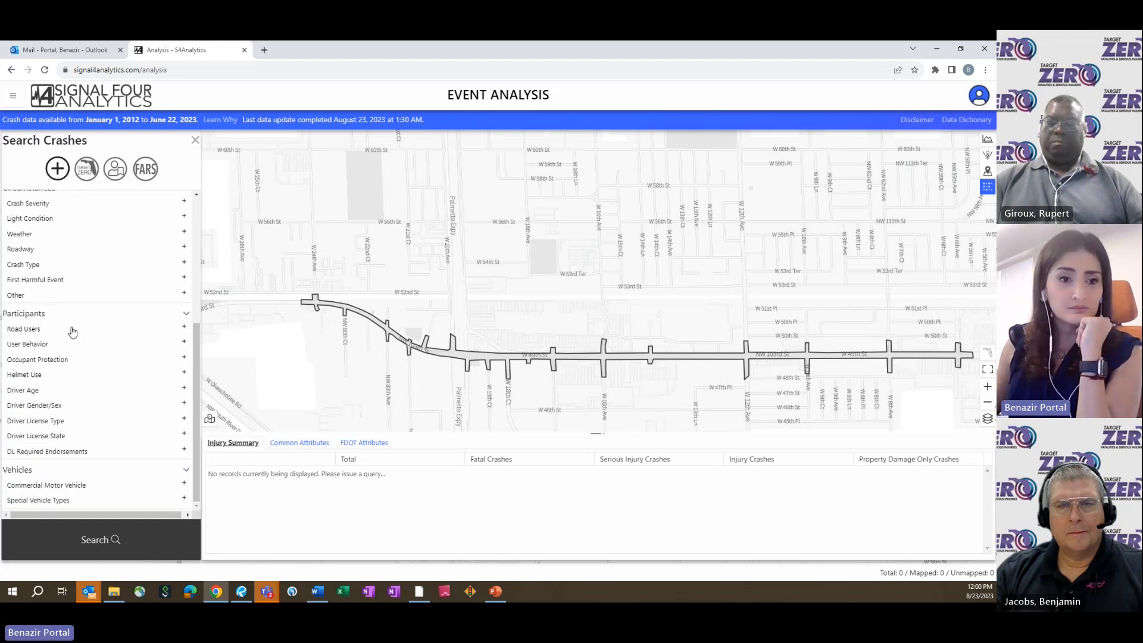
scroll(76, 332, up, 3)
scroll(77, 333, up, 1)
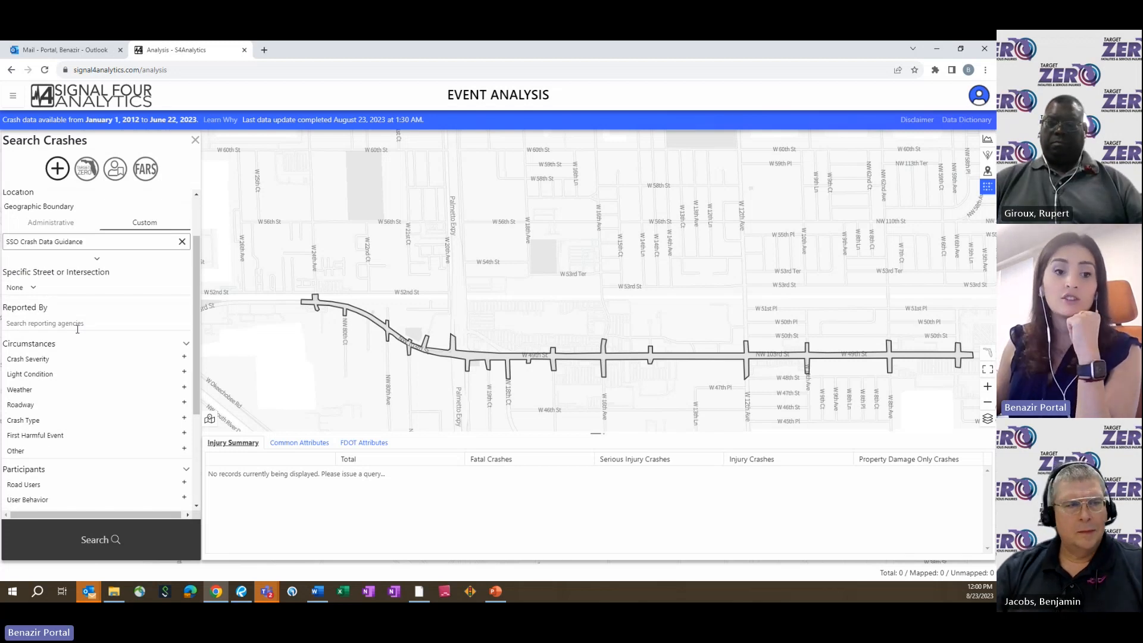
Step: Try the Fatal (within 30 days) option of the crash severity filter and clear it again
click(42, 360)
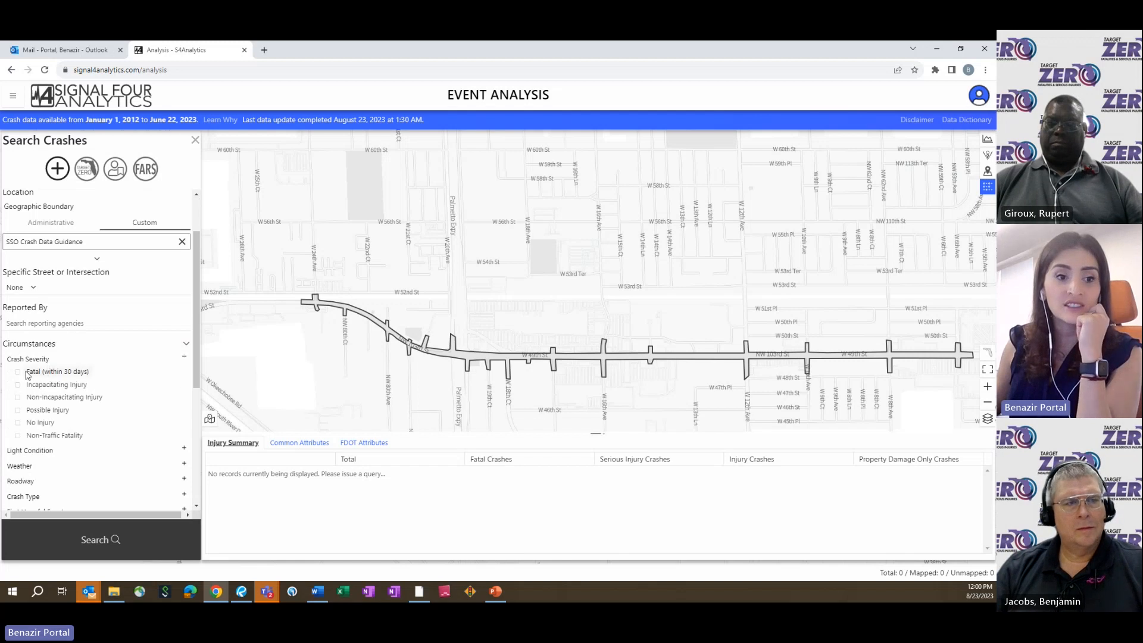
click(18, 372)
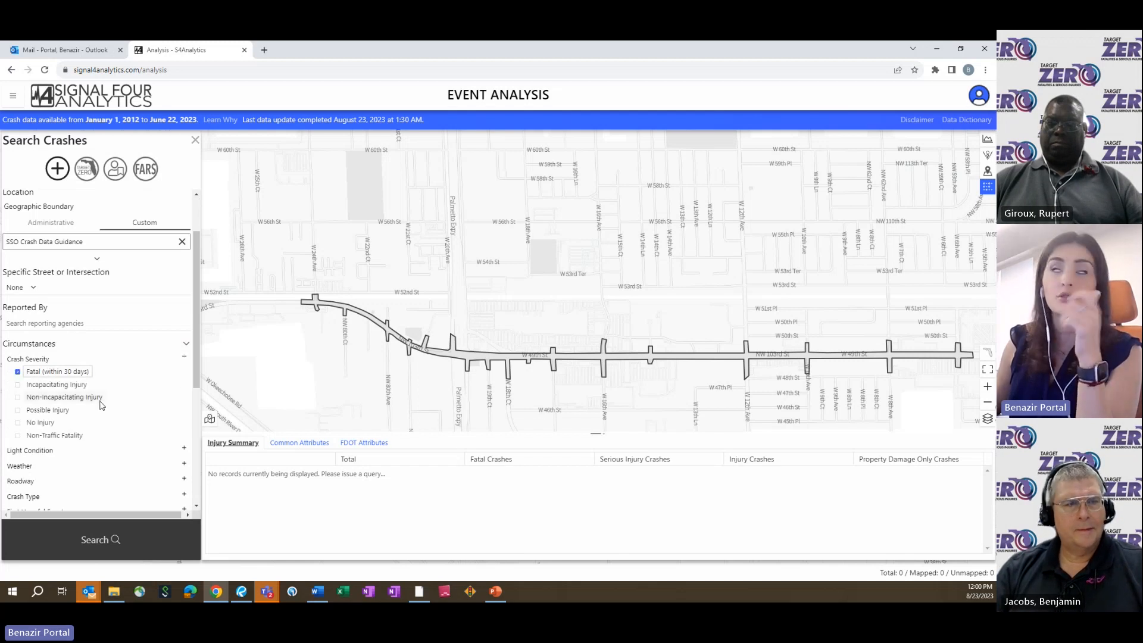
click(18, 375)
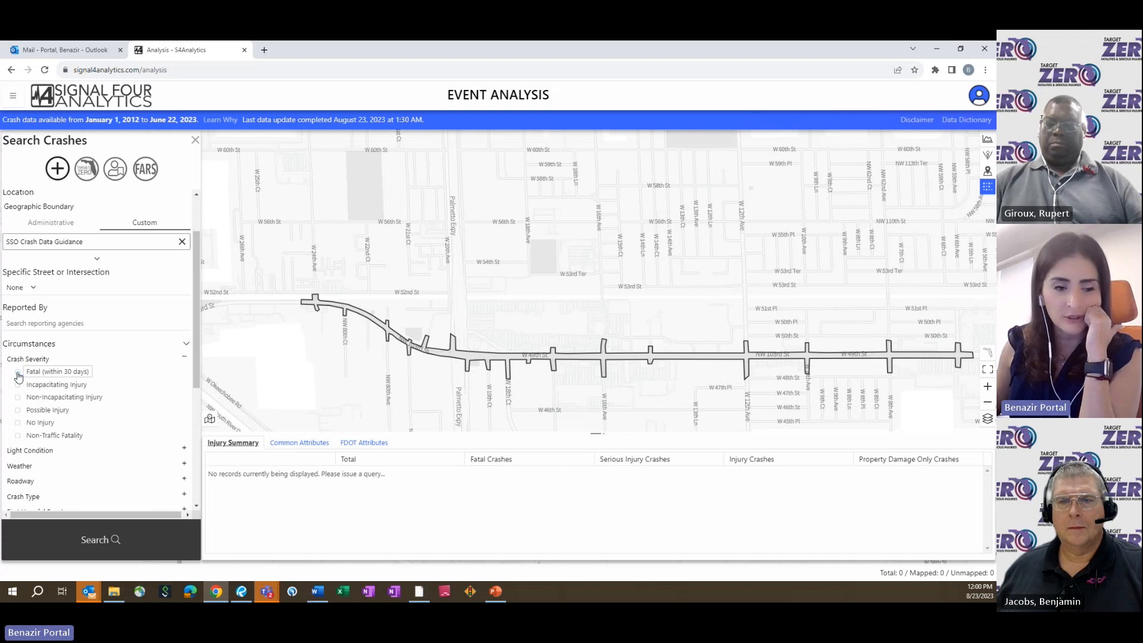
Step: Expand the Light Condition and Weather filters and review their options
scroll(28, 379, down, 3)
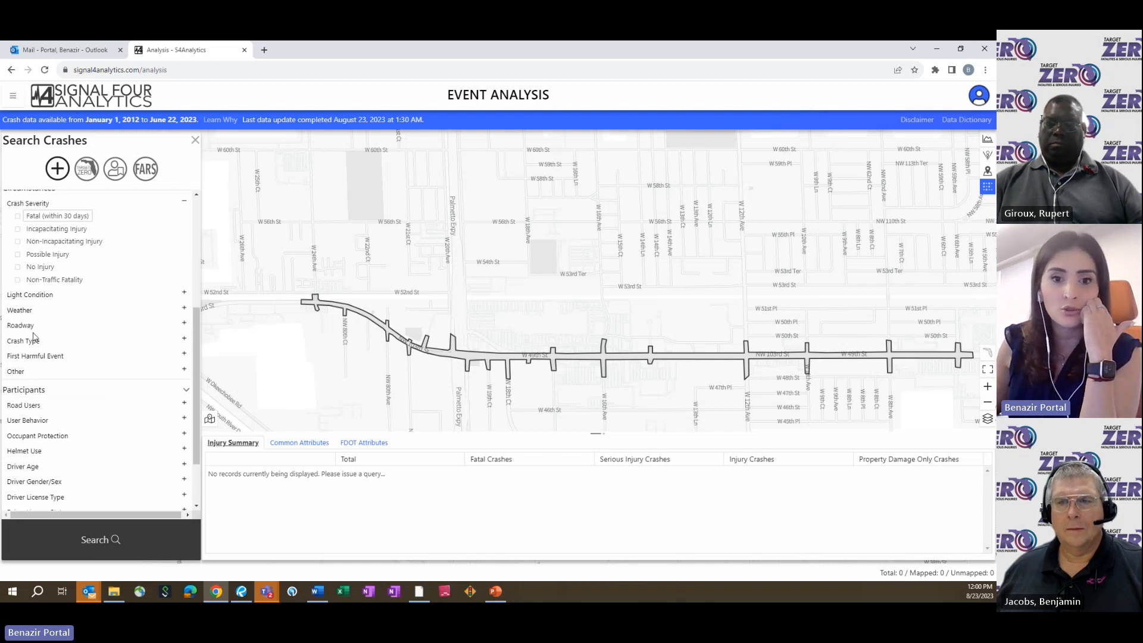
click(39, 297)
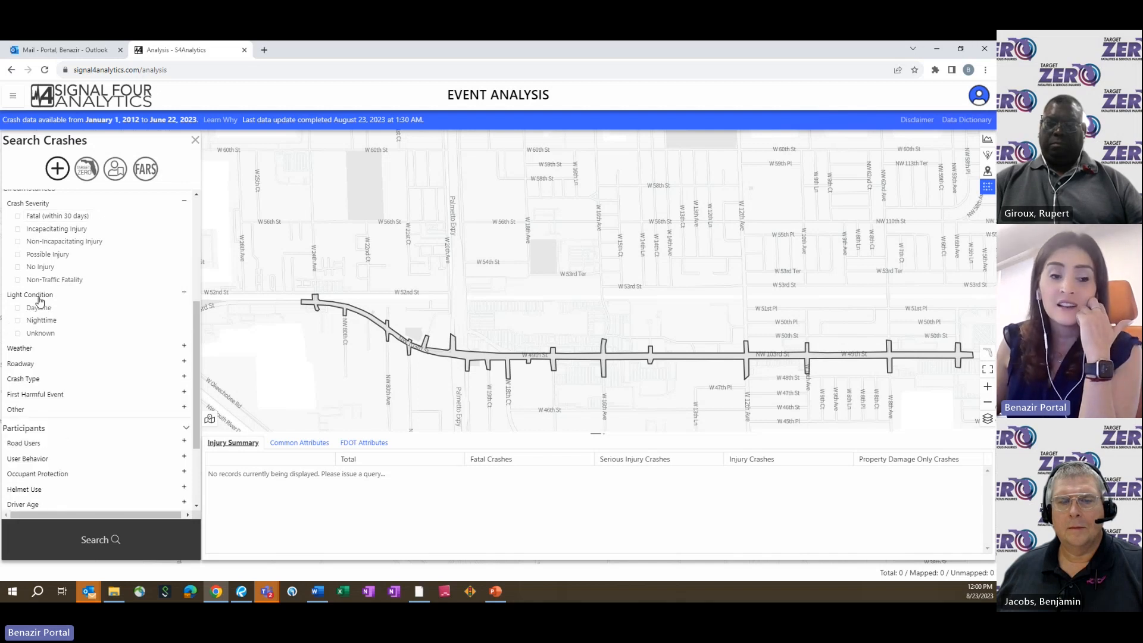
click(21, 349)
scroll(22, 352, down, 3)
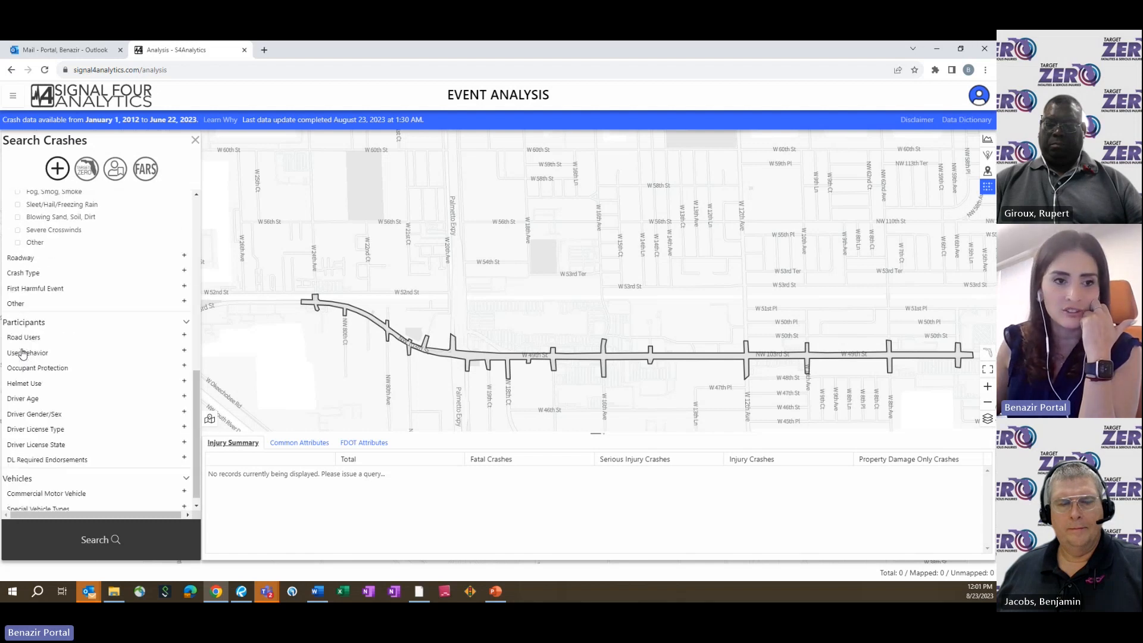
scroll(21, 352, up, 2)
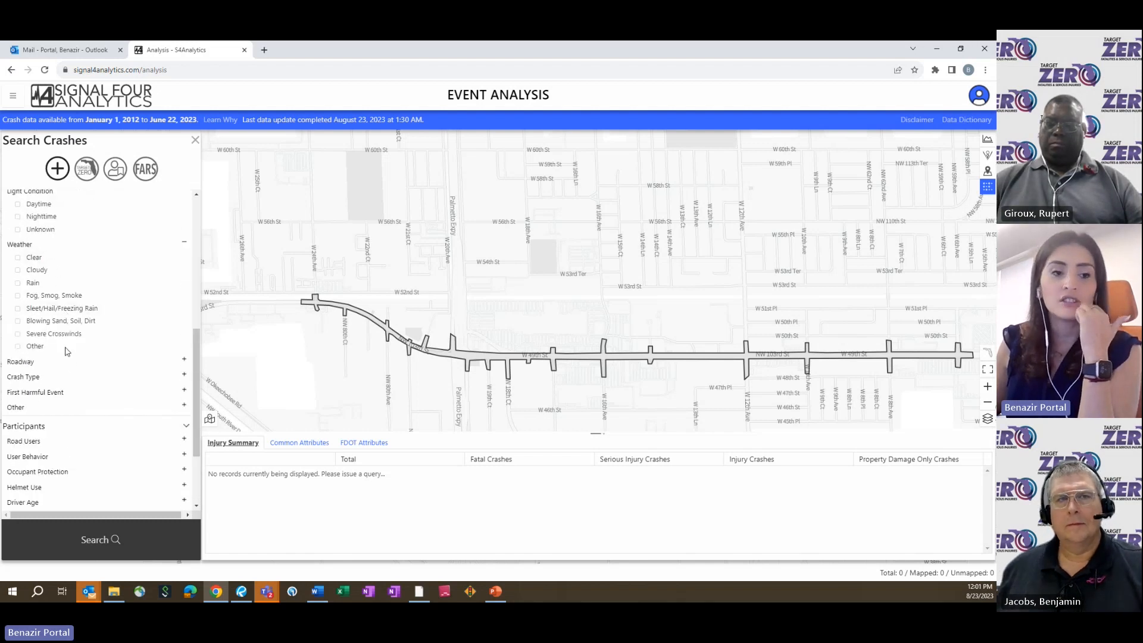
Step: Expand the Roadway and Crash Type filters and review their options
click(34, 363)
scroll(35, 366, down, 3)
click(33, 312)
scroll(57, 327, down, 3)
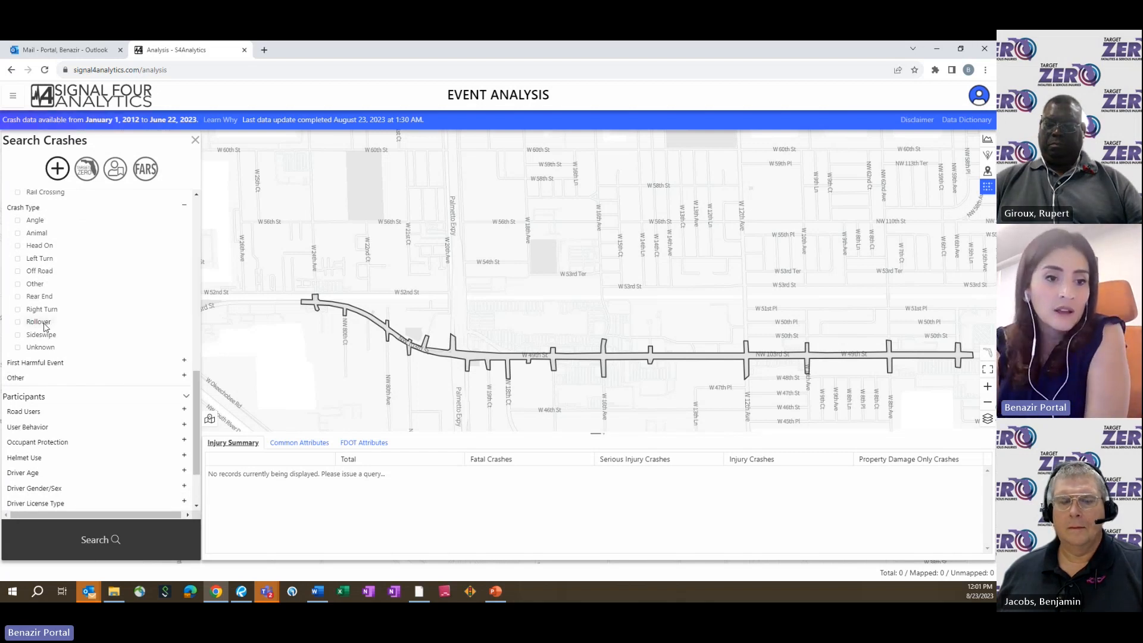
scroll(44, 350, down, 1)
scroll(44, 356, down, 1)
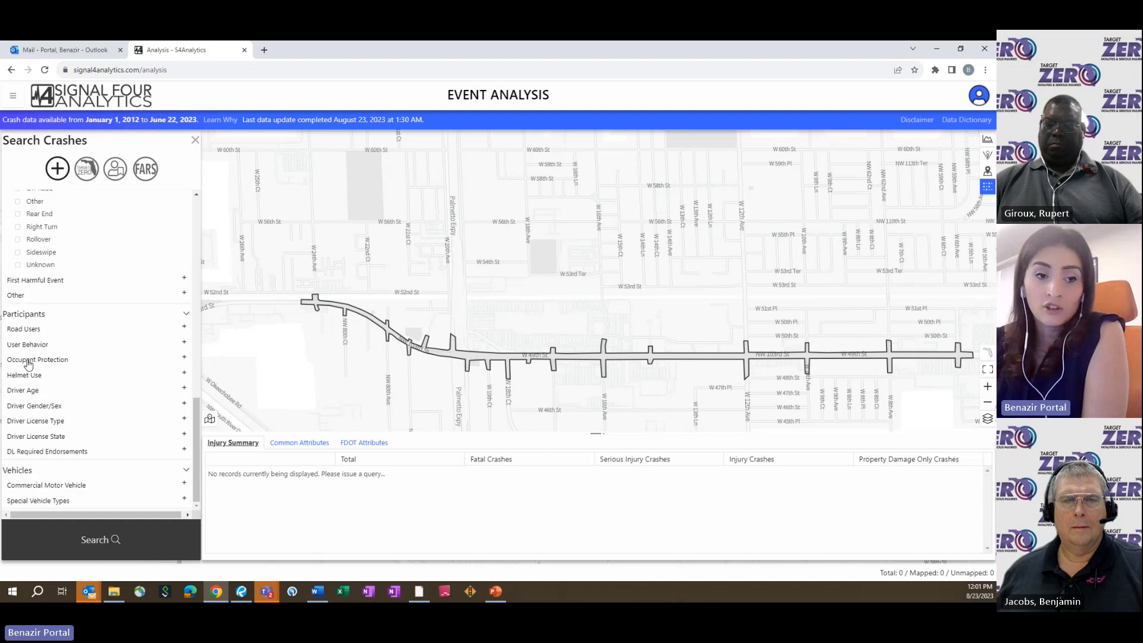
Step: Try the Pedestrians and Bicyclists options of the Road Users filter, clear both, and select Motorcyclists instead
click(24, 329)
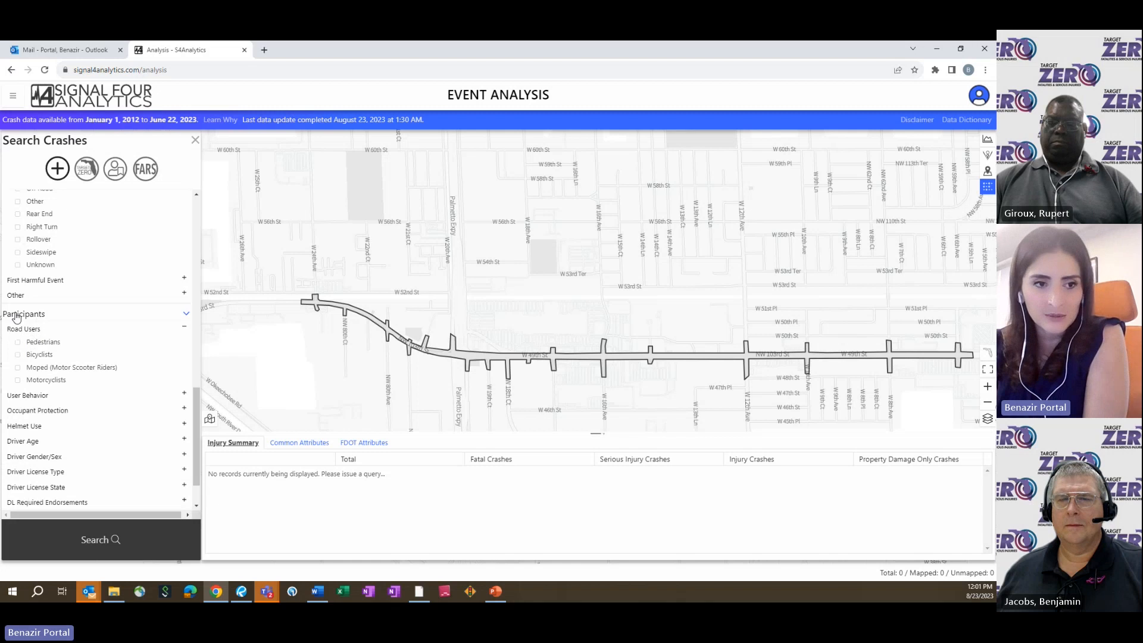
click(17, 355)
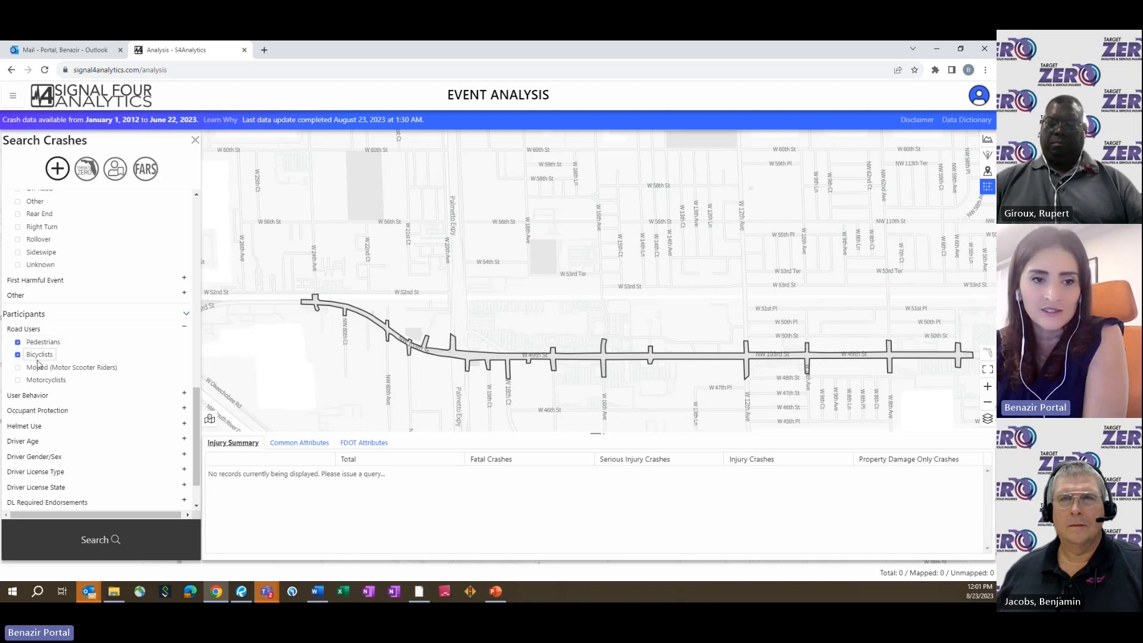
scroll(42, 362, down, 1)
click(18, 303)
click(18, 291)
click(18, 329)
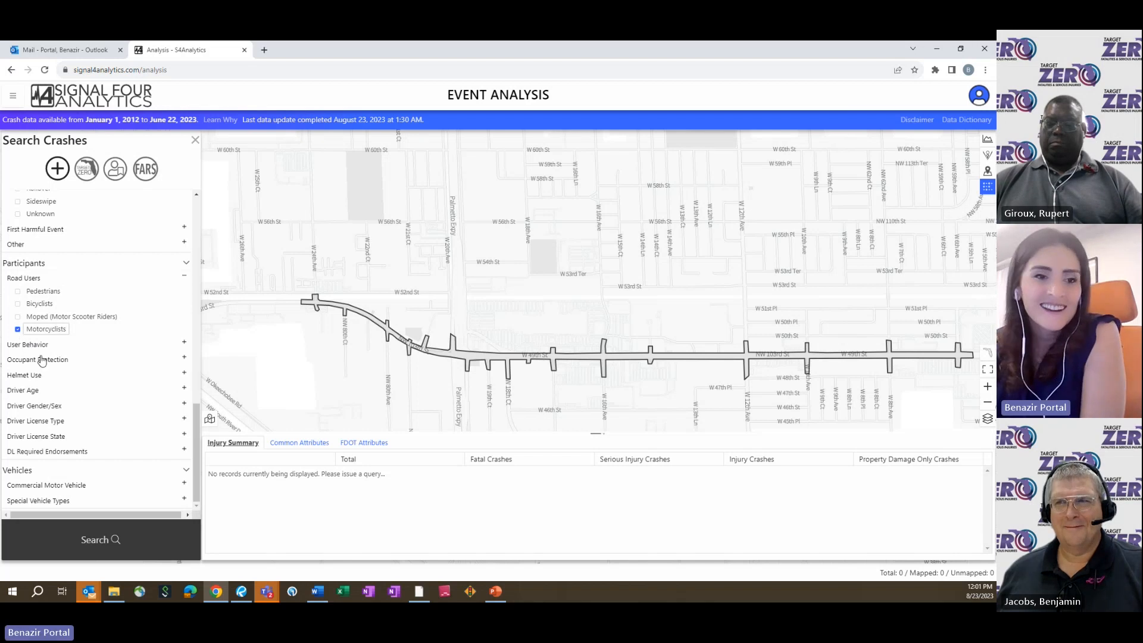
Step: Review the User Behavior criteria, including the Impaired Driving sub-options, and clear the Motorcyclists filter
click(37, 345)
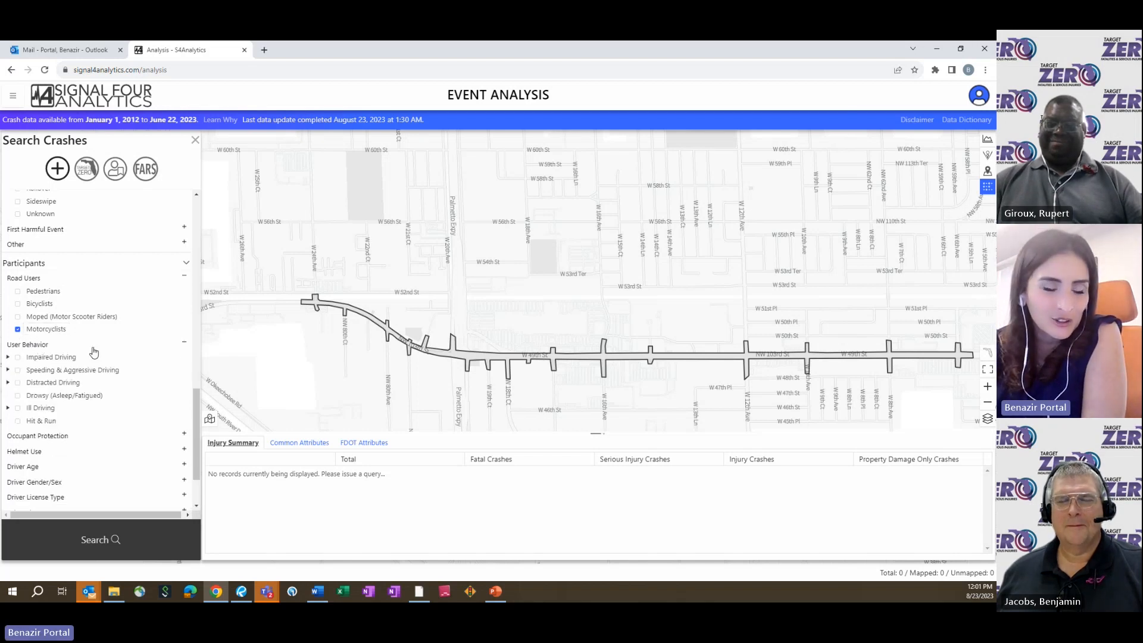
click(8, 357)
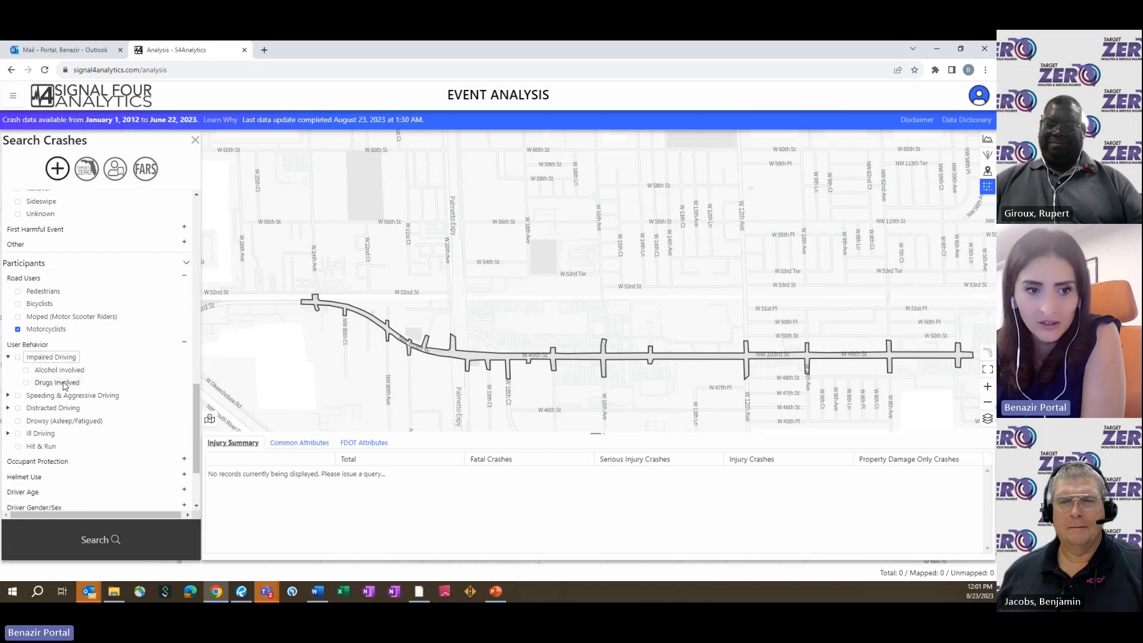
scroll(77, 391, down, 2)
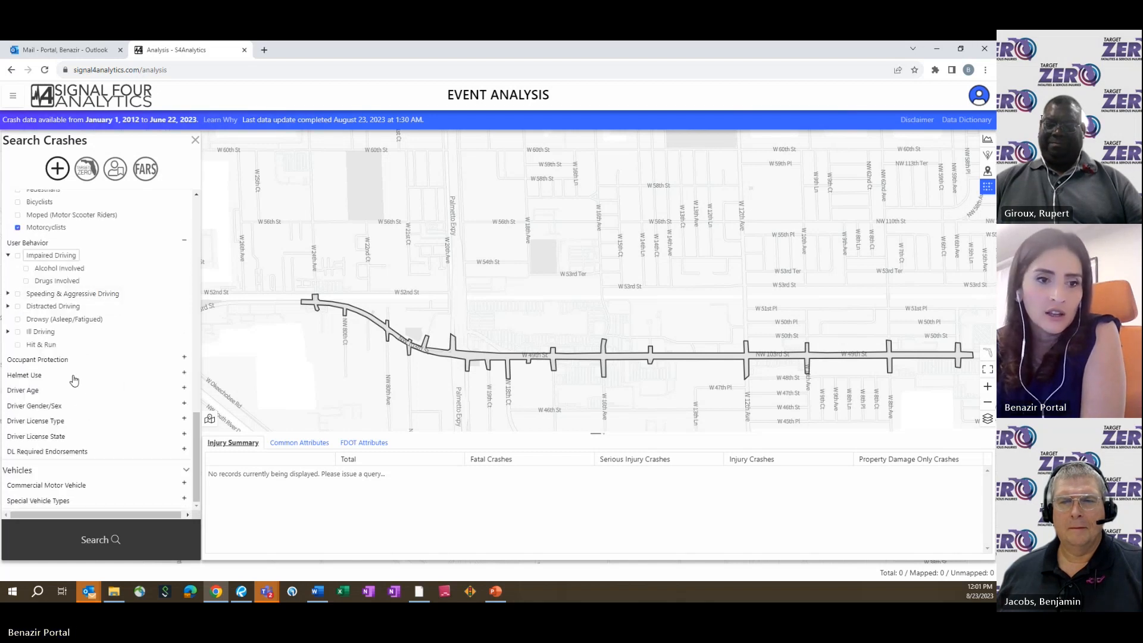
click(18, 229)
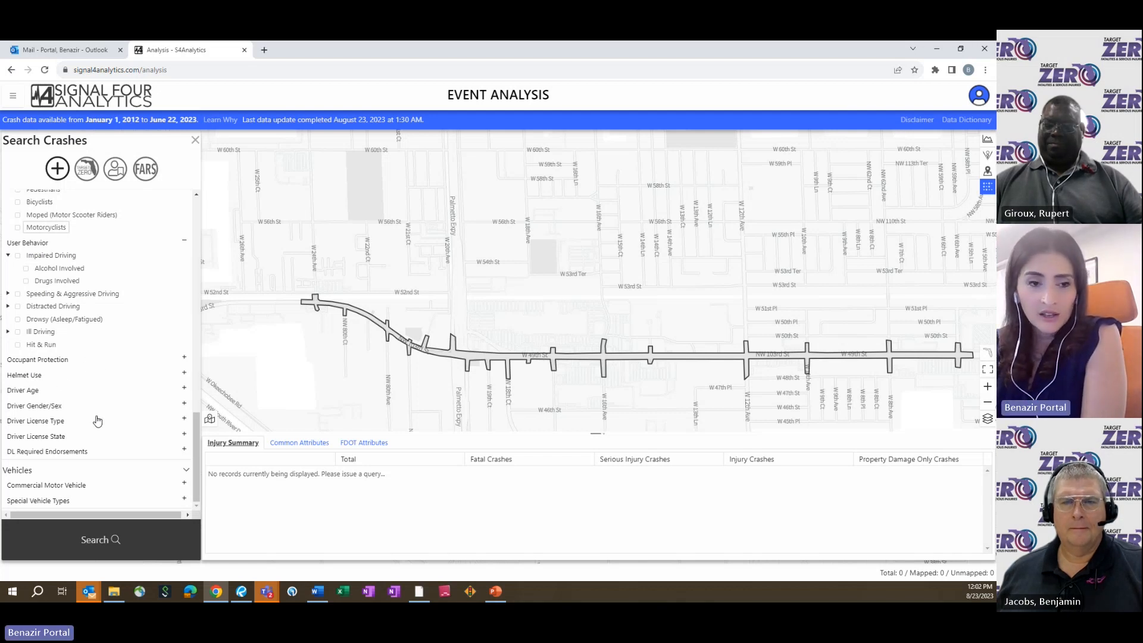
scroll(97, 421, up, 5)
scroll(98, 421, down, 5)
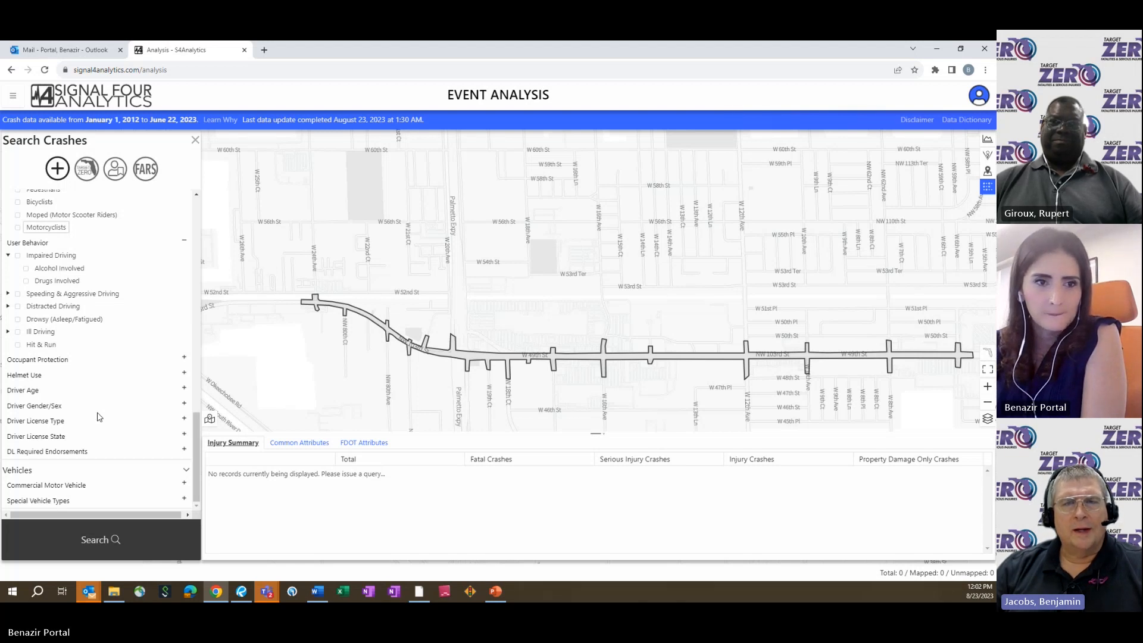
Step: Switch to the Target Zero crash search and review the choices in its Emphasis Area list
click(93, 173)
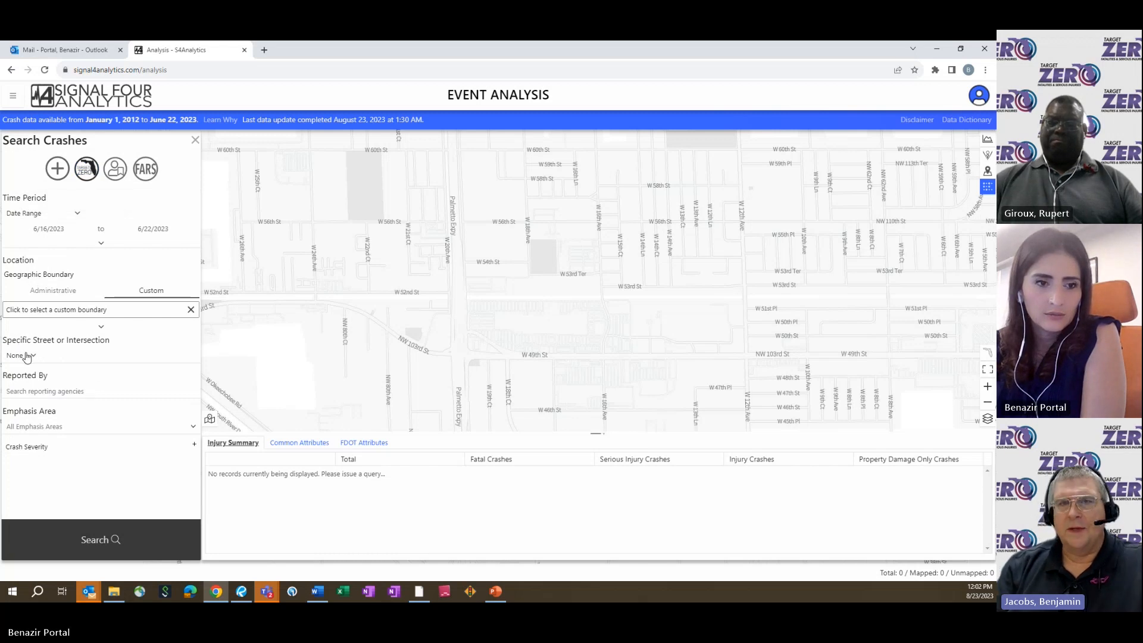
click(72, 426)
scroll(53, 497, down, 1)
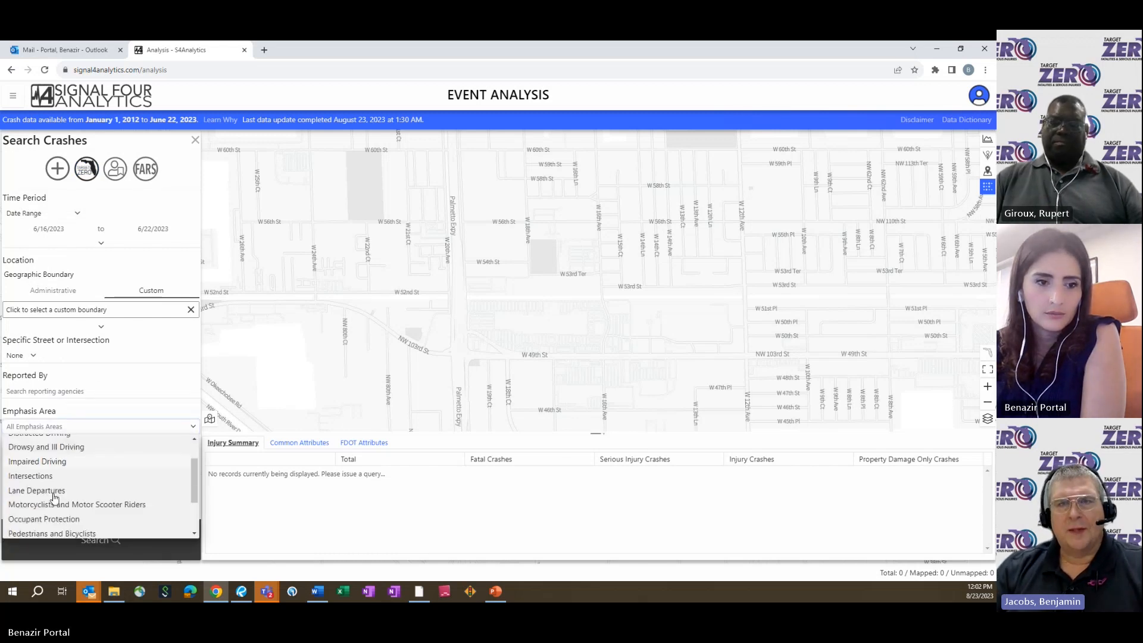
scroll(54, 497, down, 1)
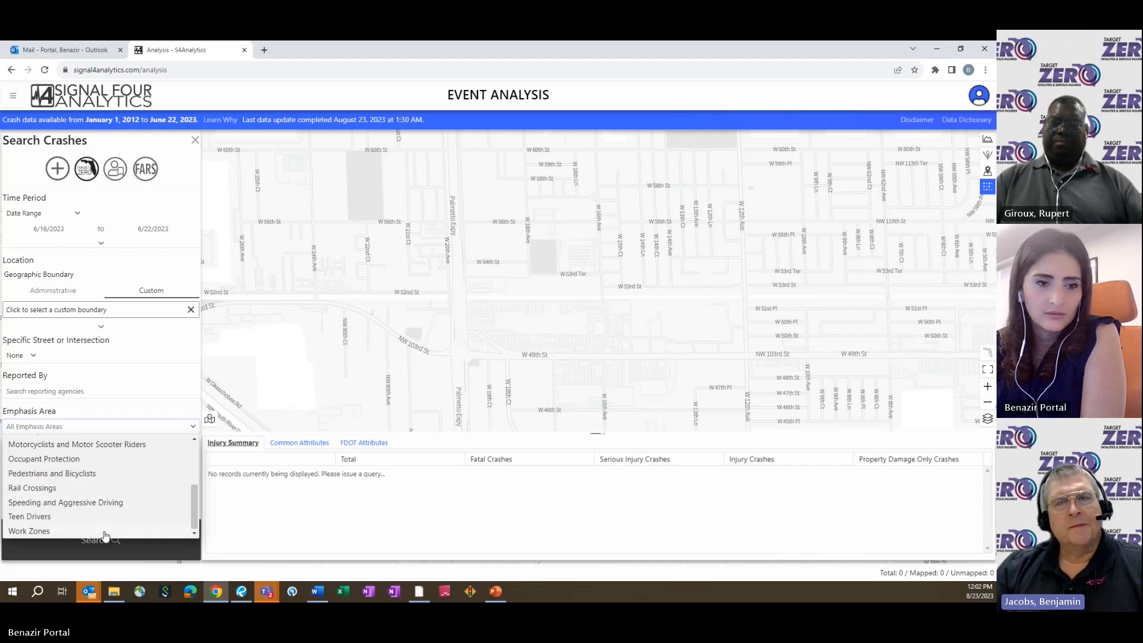
scroll(104, 535, up, 1)
scroll(105, 535, up, 1)
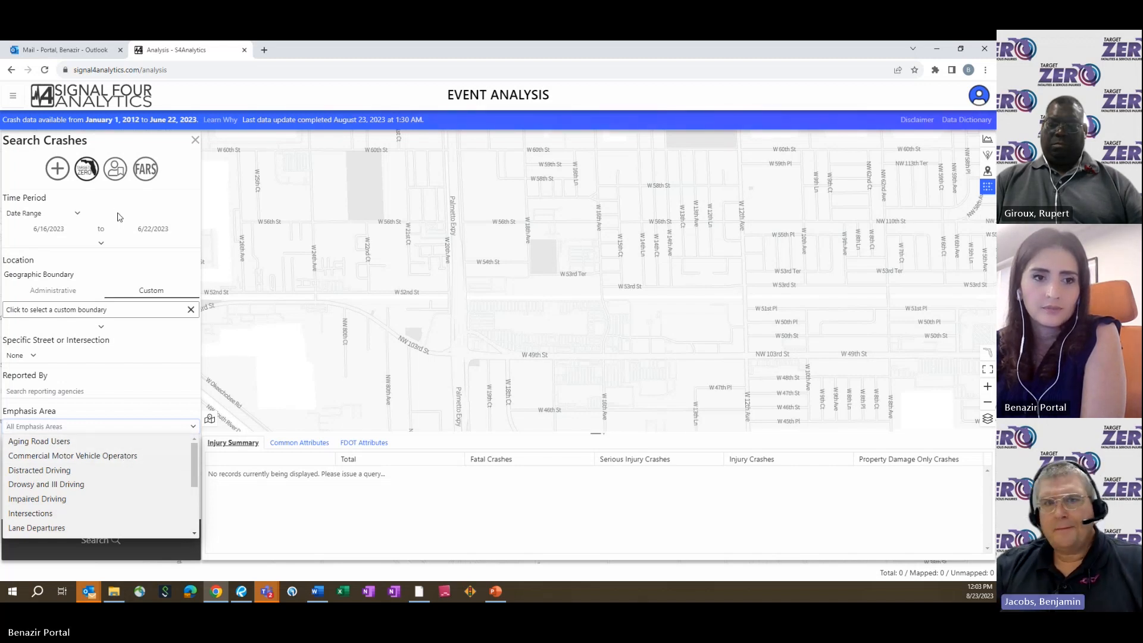
Step: Return to the standard crash search and set the start of its date range to 1/1/2018
click(61, 175)
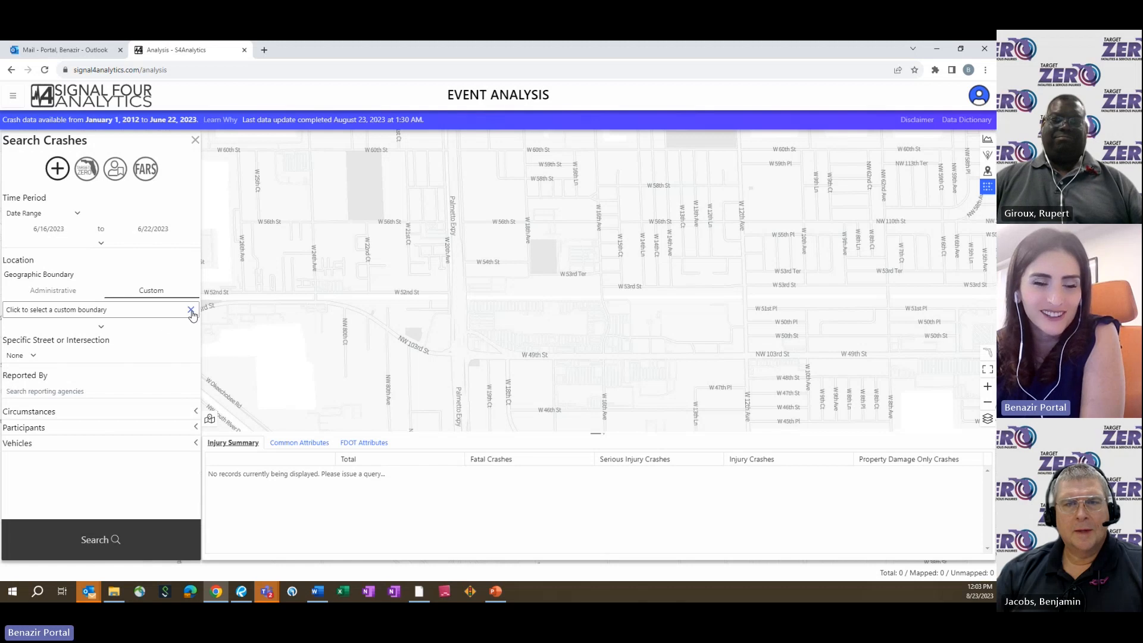
click(53, 290)
click(34, 230)
text(1)
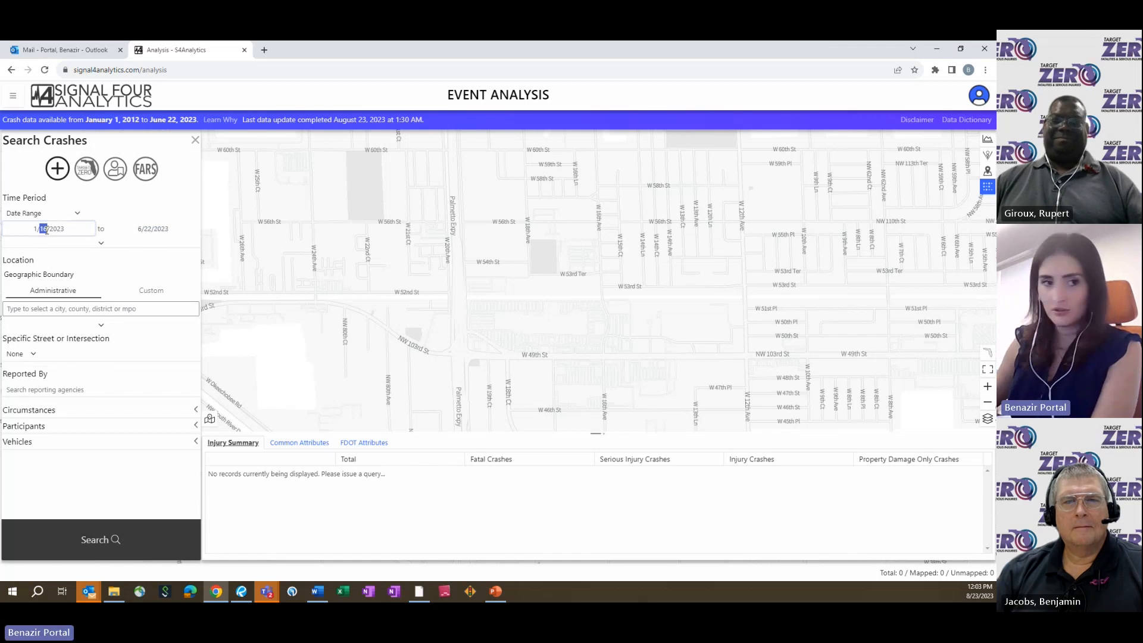
click(81, 214)
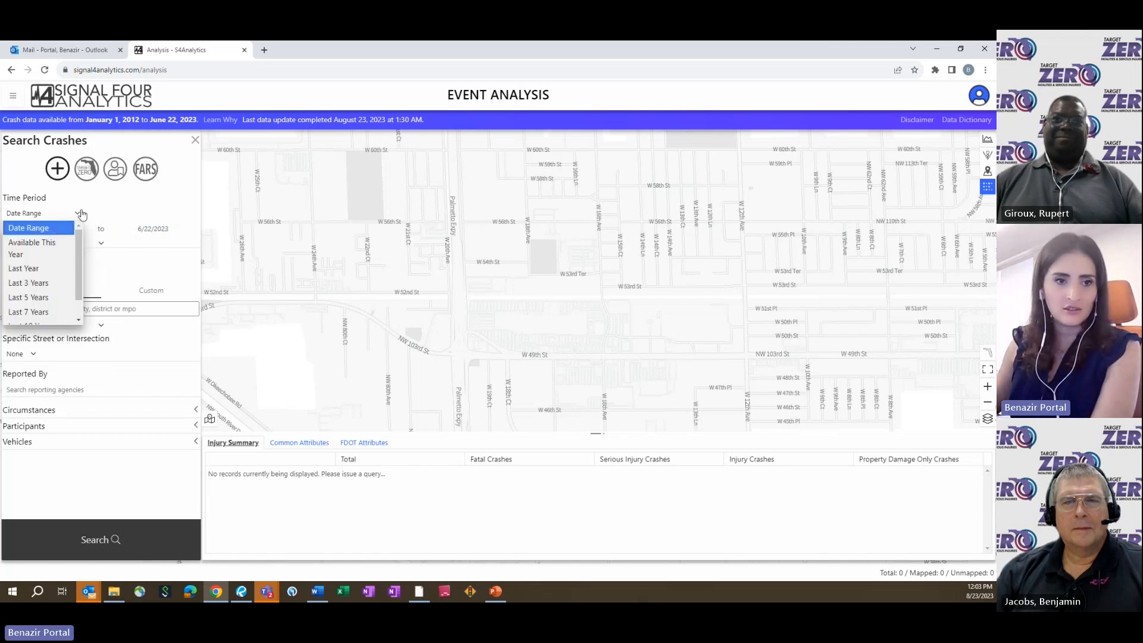
click(51, 229)
click(51, 230)
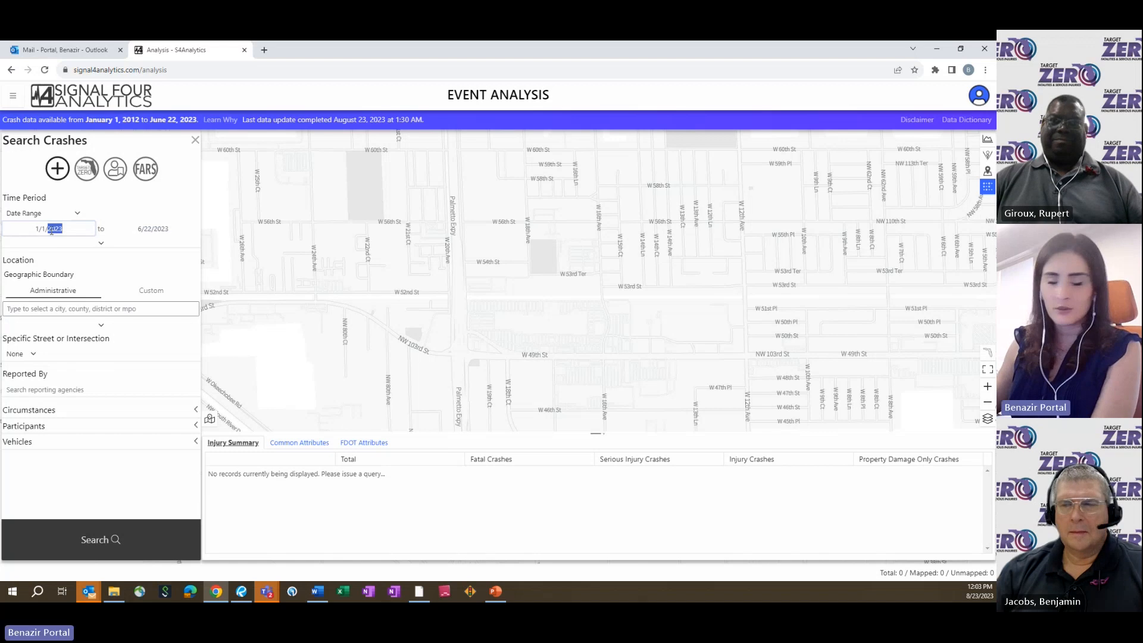
text(2018)
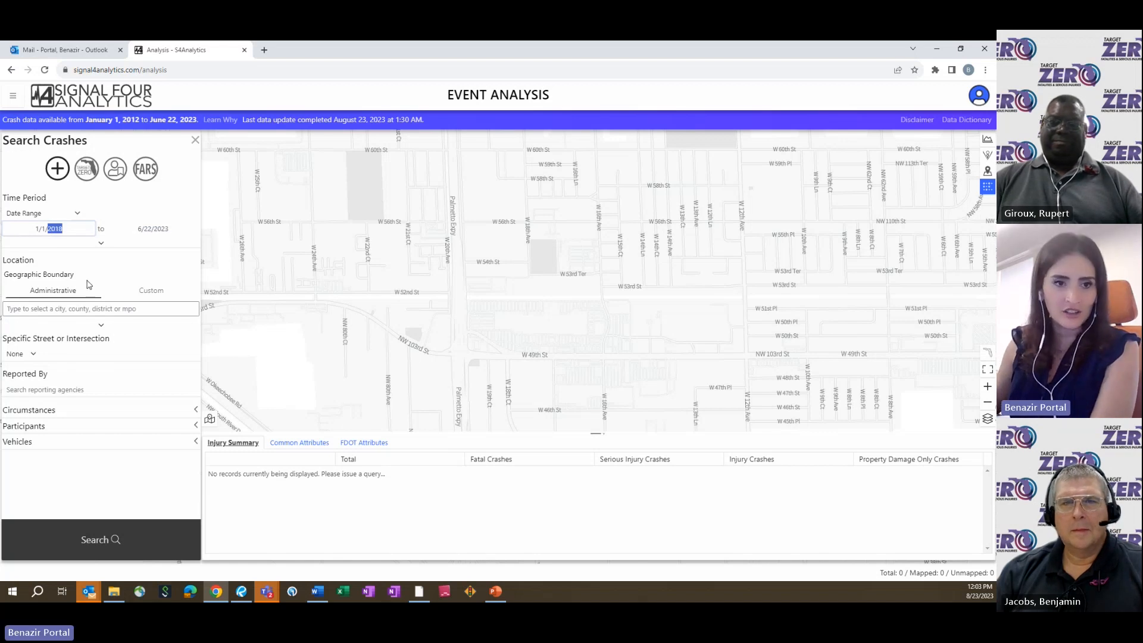
Step: Apply the saved area SSO Crash Data Guidance as the custom geographic boundary of the search
click(149, 291)
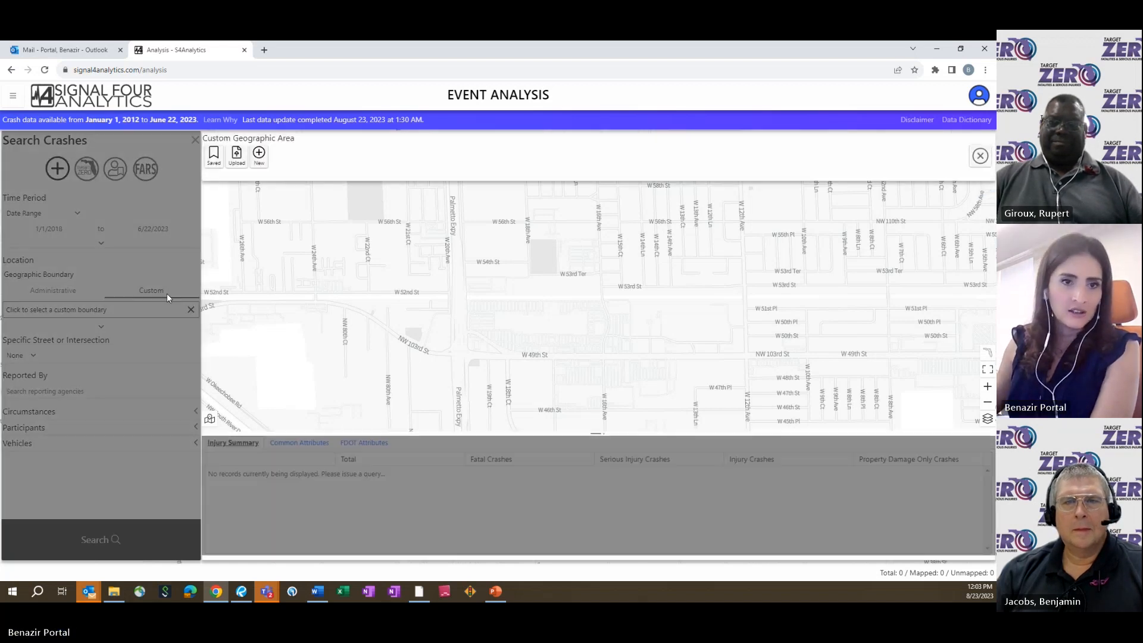
click(213, 156)
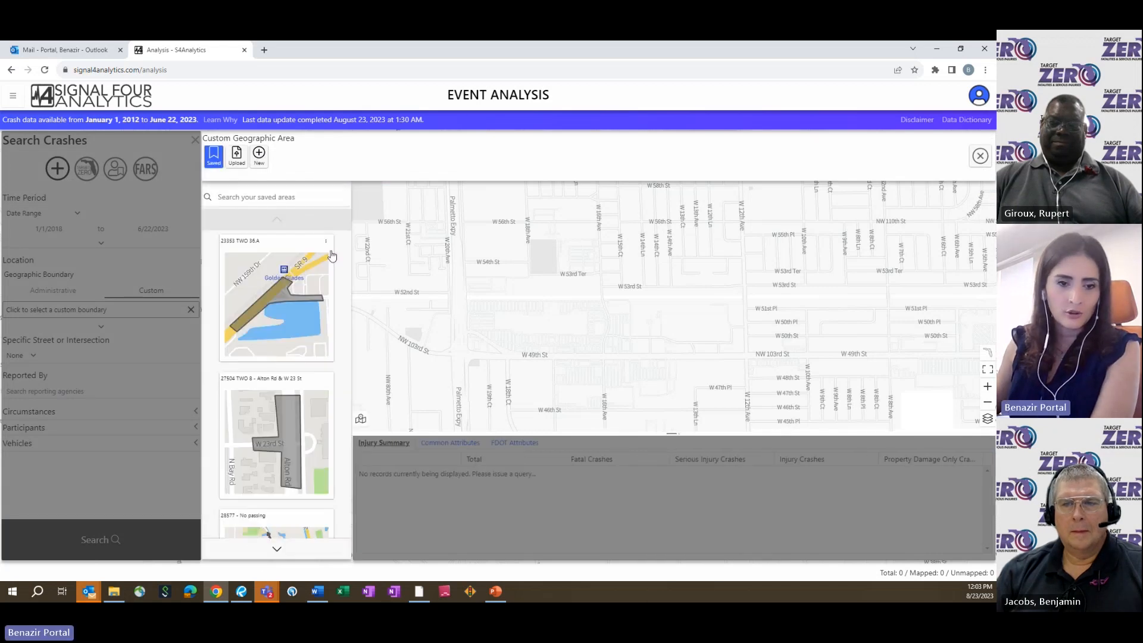
scroll(276, 547, down, 8)
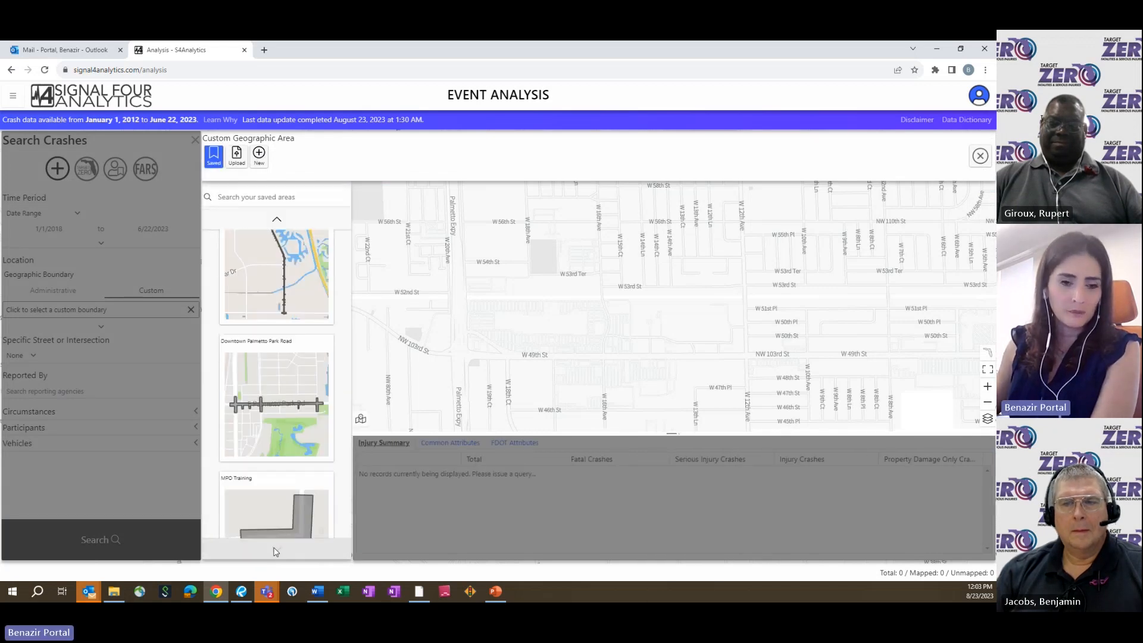
scroll(275, 550, down, 4)
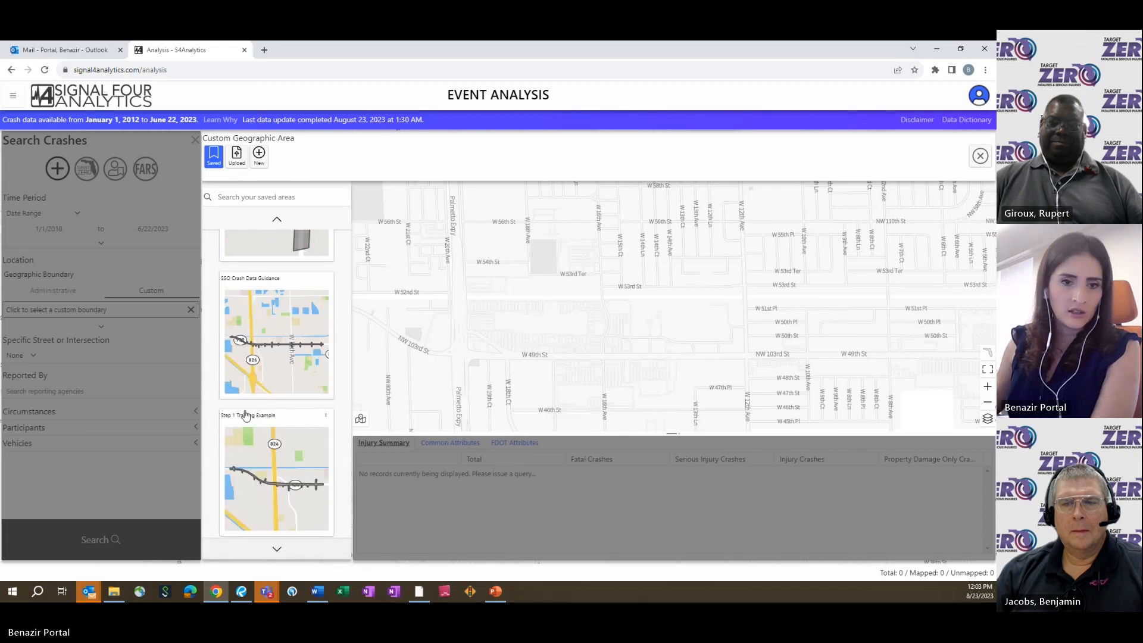
click(282, 367)
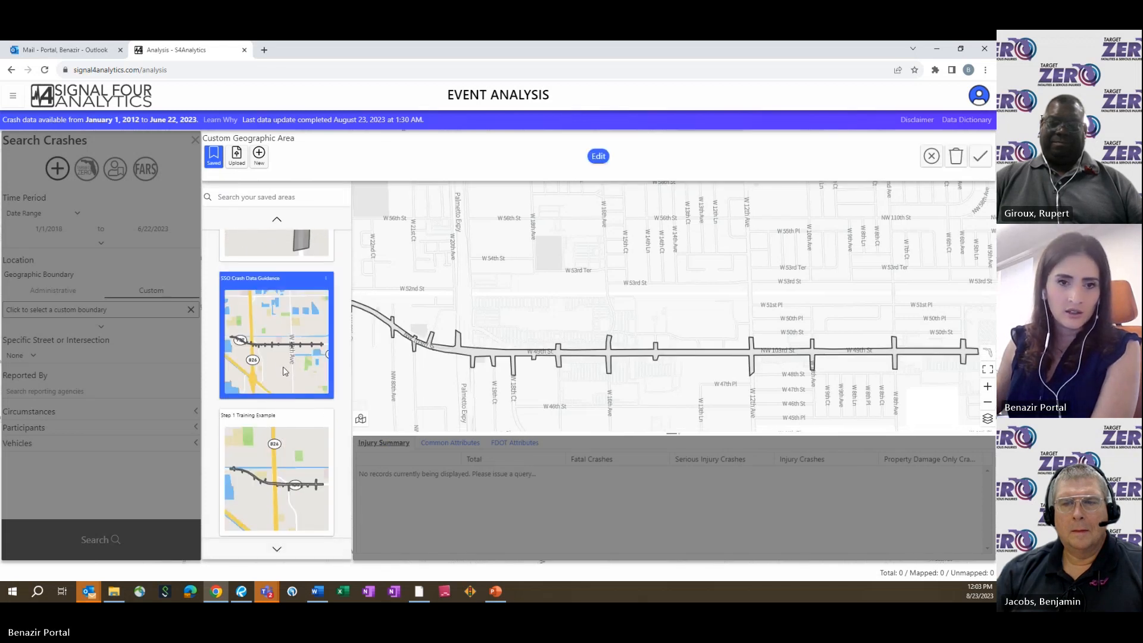
click(980, 156)
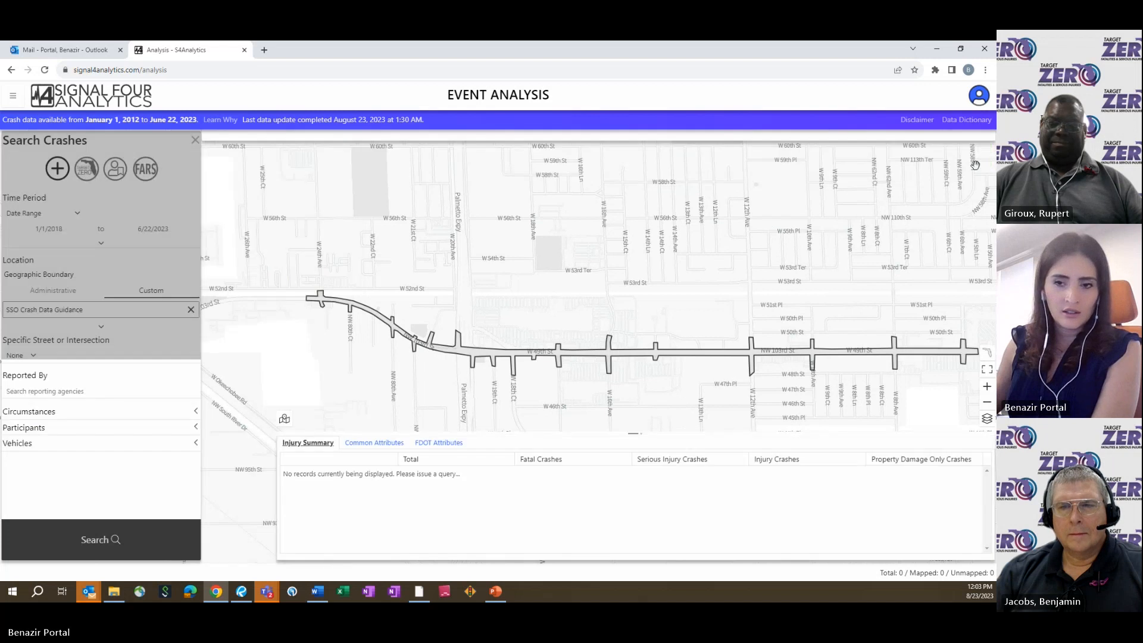
Step: Run the crash search and look over the crash data download options without downloading anything
click(101, 547)
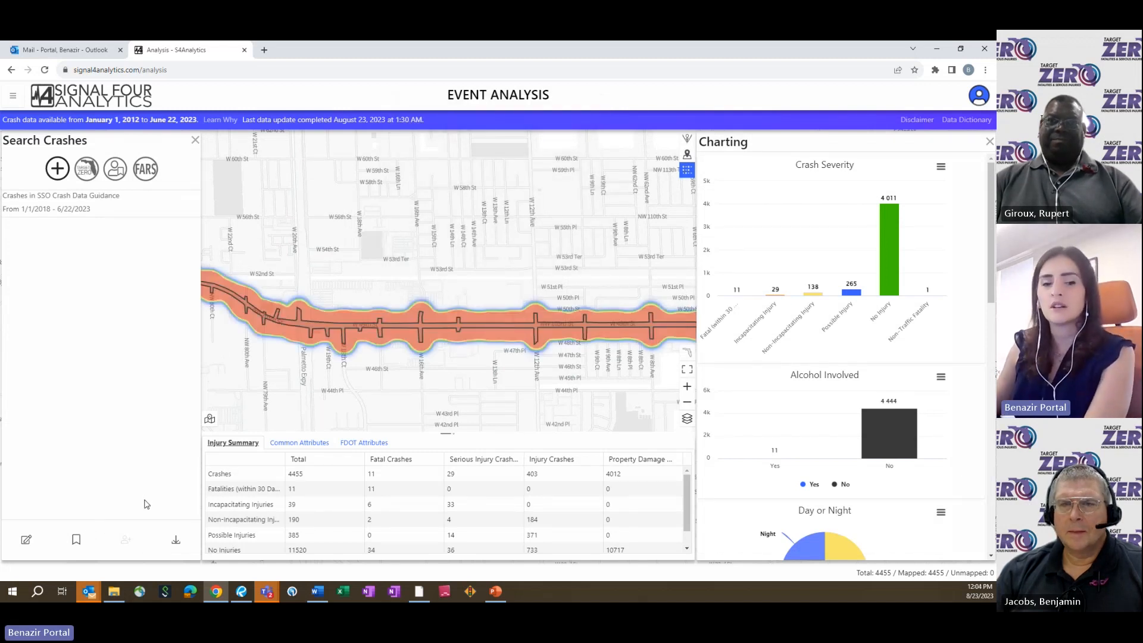
click(176, 542)
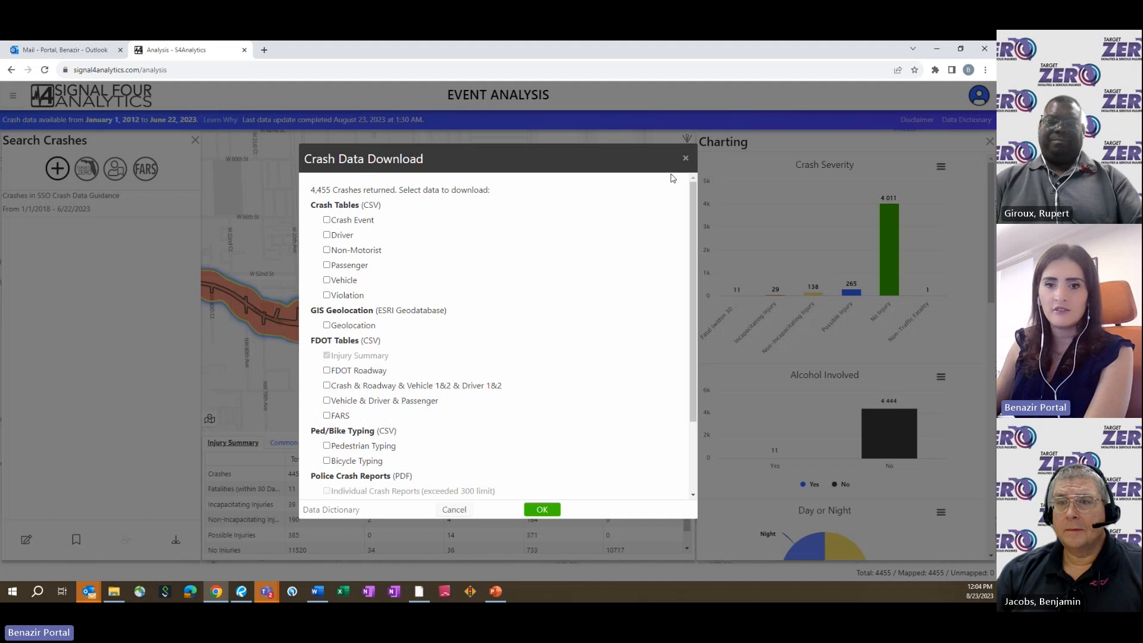
click(685, 159)
Step: Examine the individual crash points along the western part of the study corridor on the map
scroll(295, 298, up, 3)
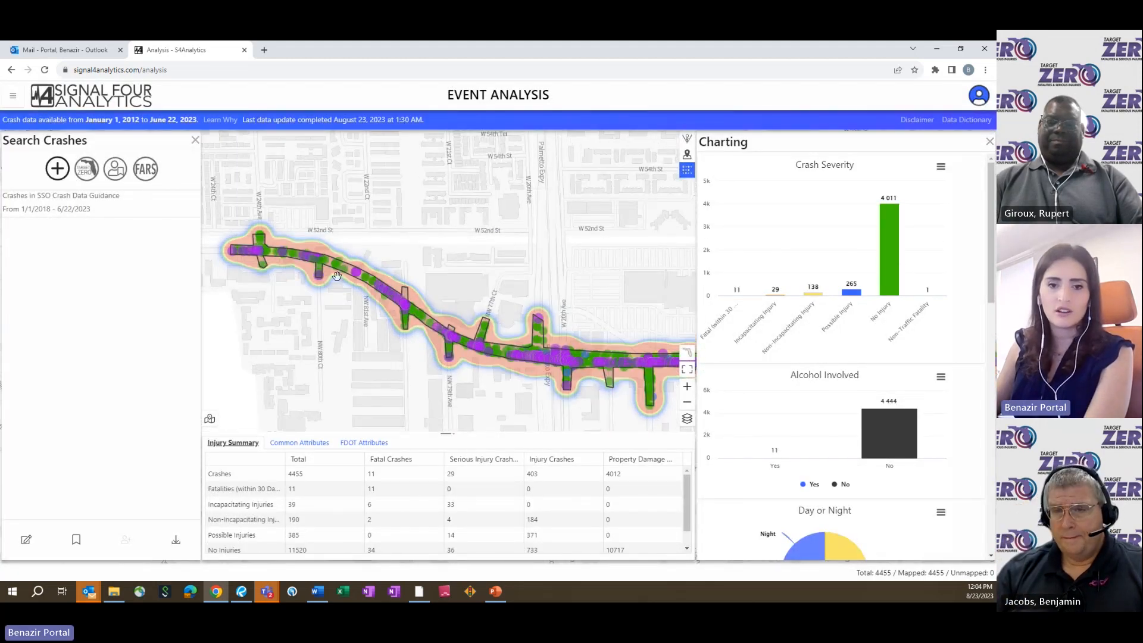
drag(546, 396, 429, 384)
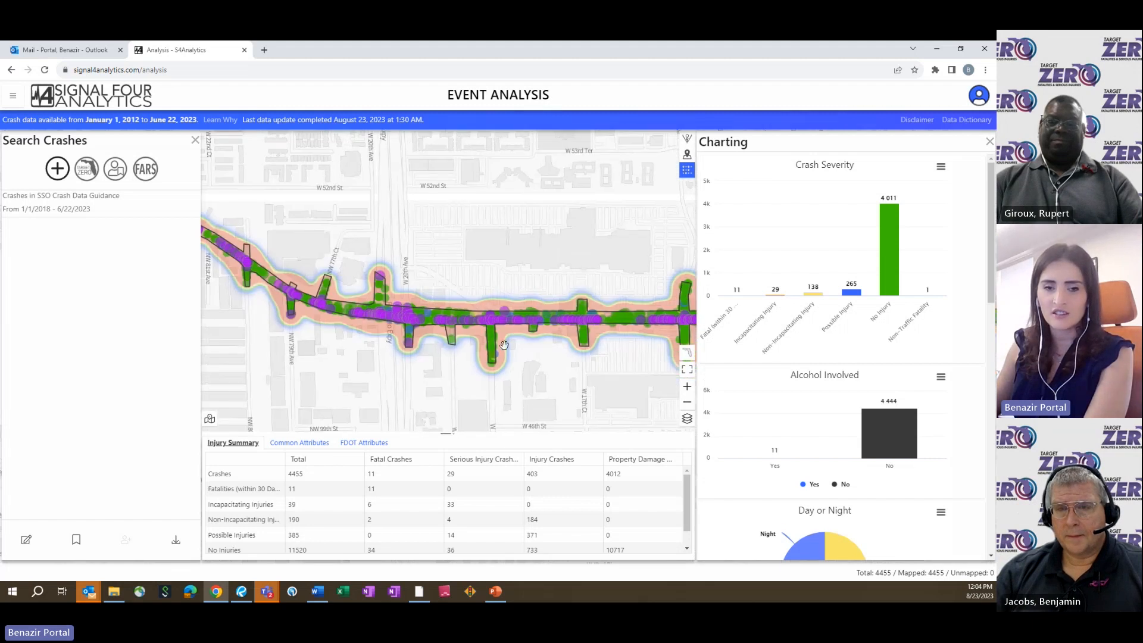
drag(546, 385, 427, 371)
scroll(329, 363, up, 5)
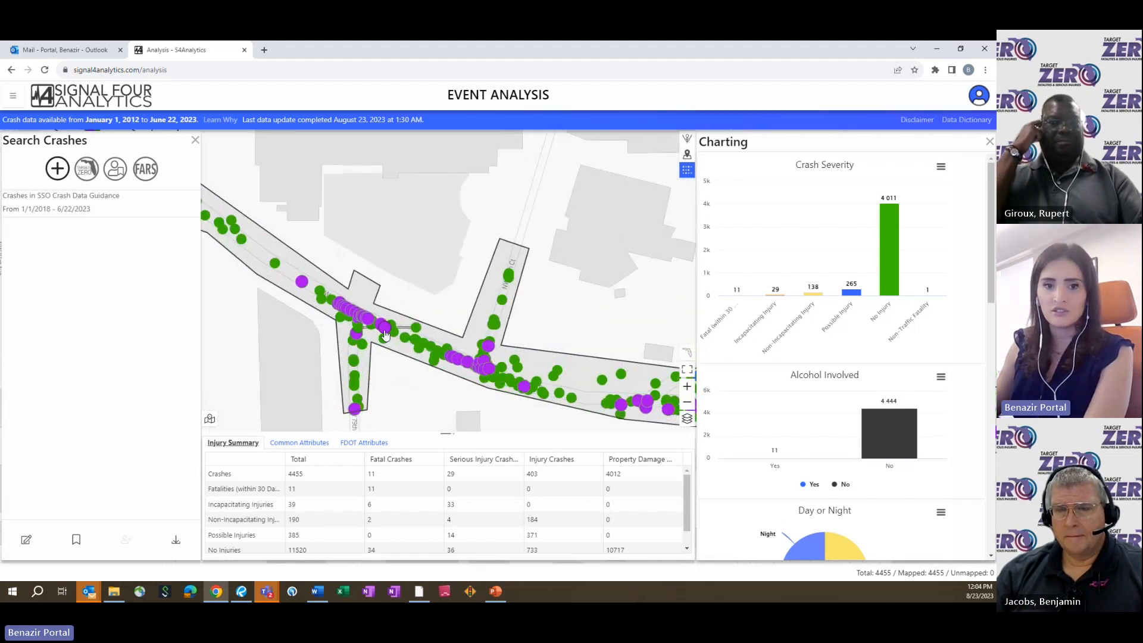
scroll(385, 334, up, 1)
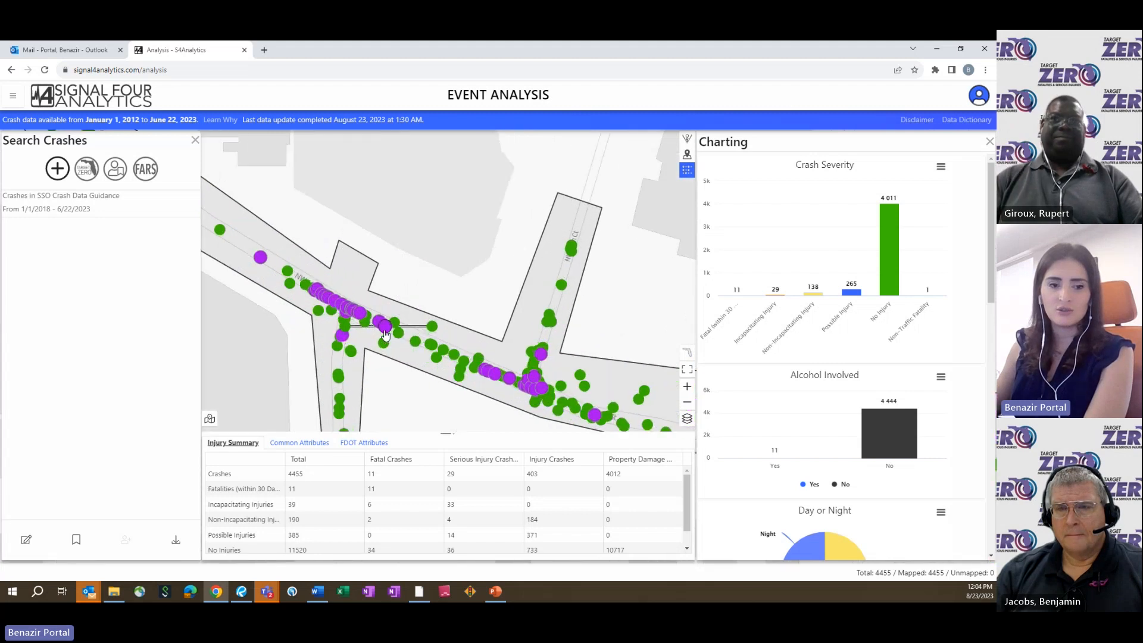
Step: Show the map legend, switch it from Crash Severity to Geolocation Status, and expand the Preliminary category
click(209, 420)
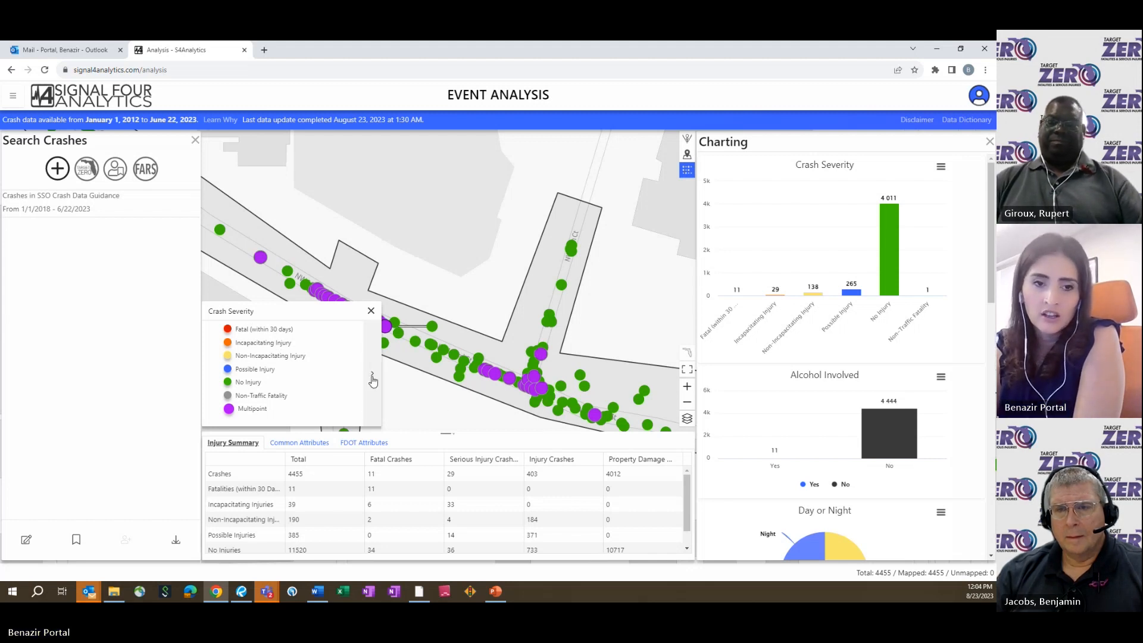
click(373, 379)
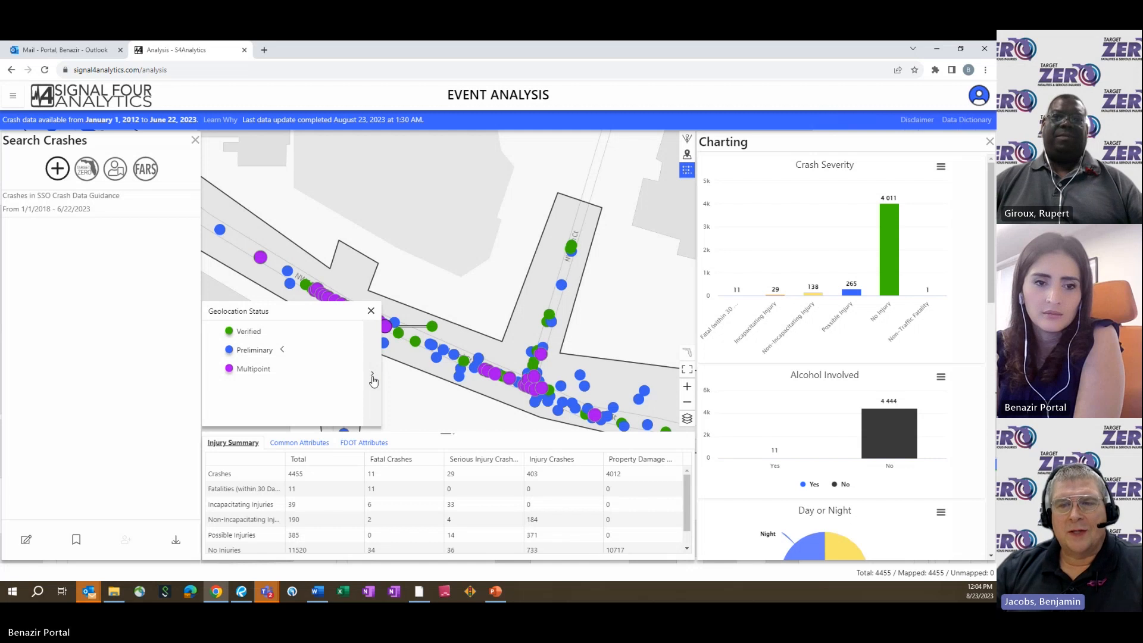
click(282, 350)
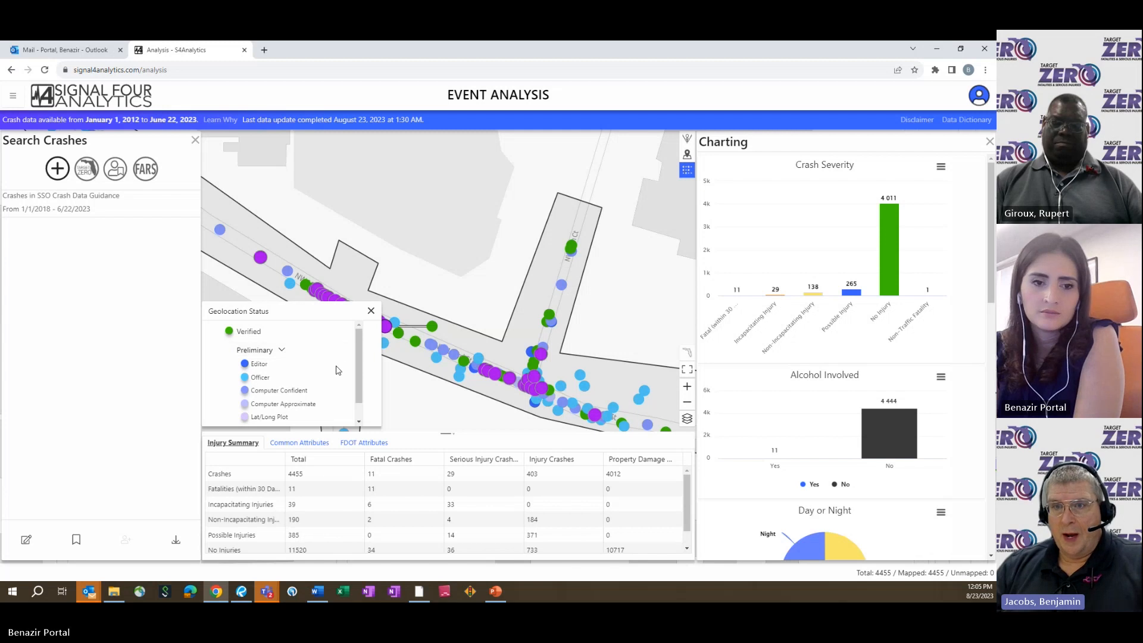
scroll(337, 370, down, 1)
scroll(337, 370, up, 1)
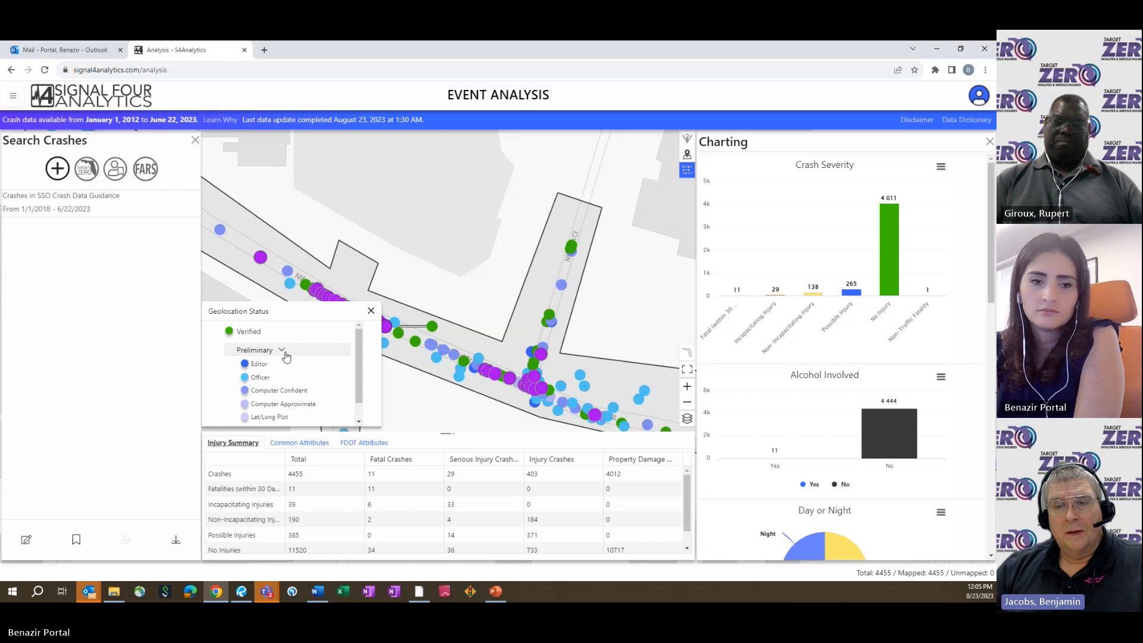
Step: Examine the Multipoint legend entry and expand purple multipoint markers near the intersection, checking the summary of one individual crash
scroll(286, 356, down, 1)
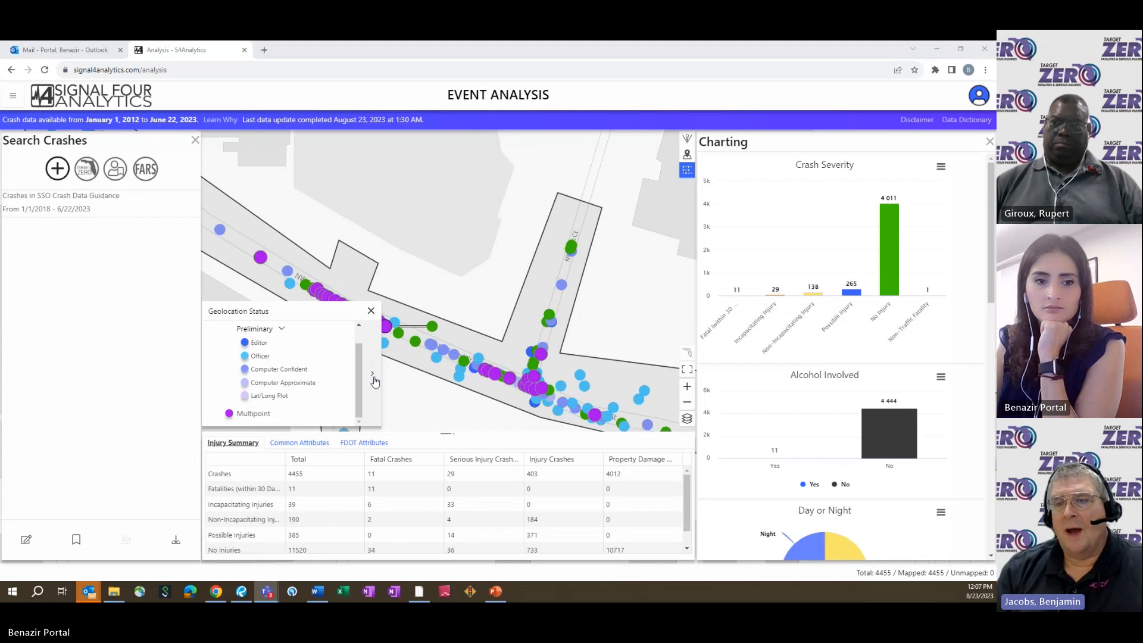
click(494, 375)
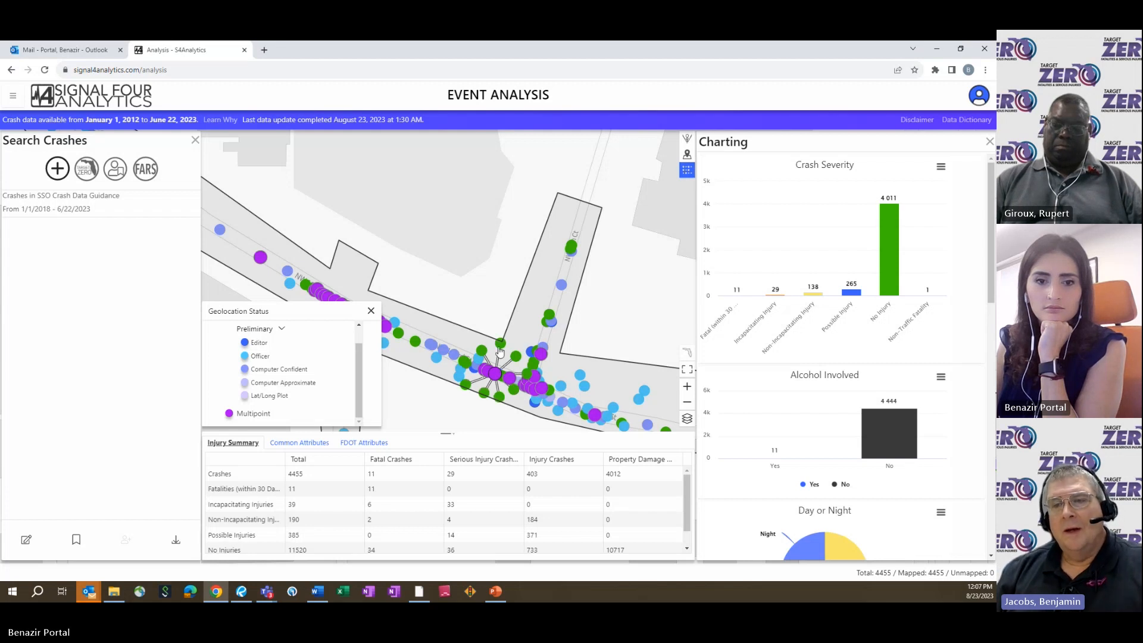
click(516, 357)
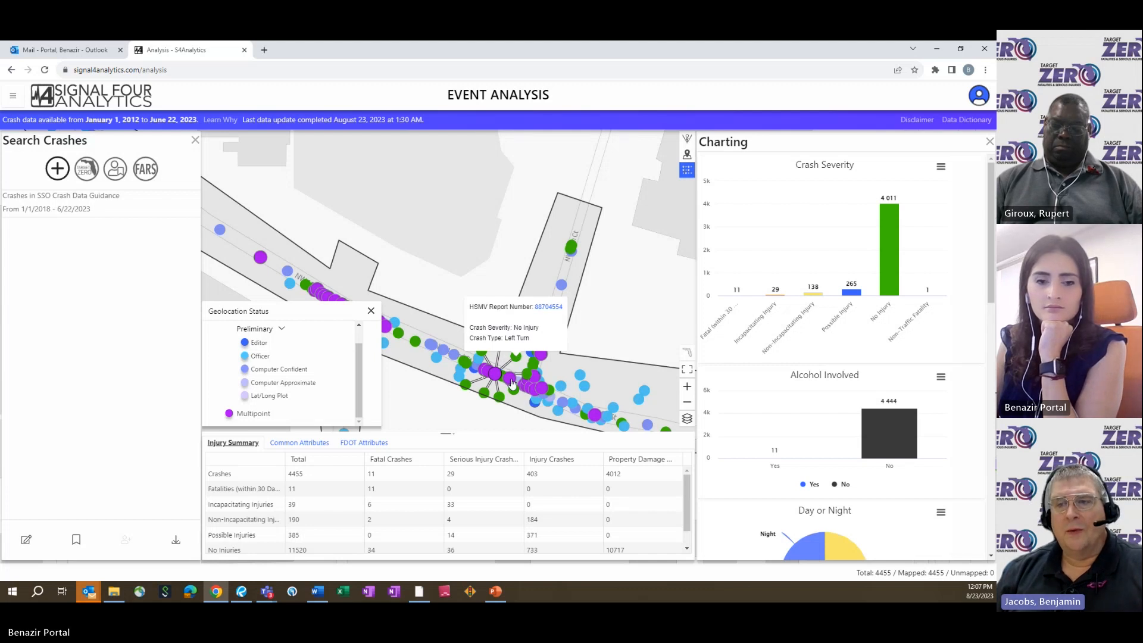
click(511, 380)
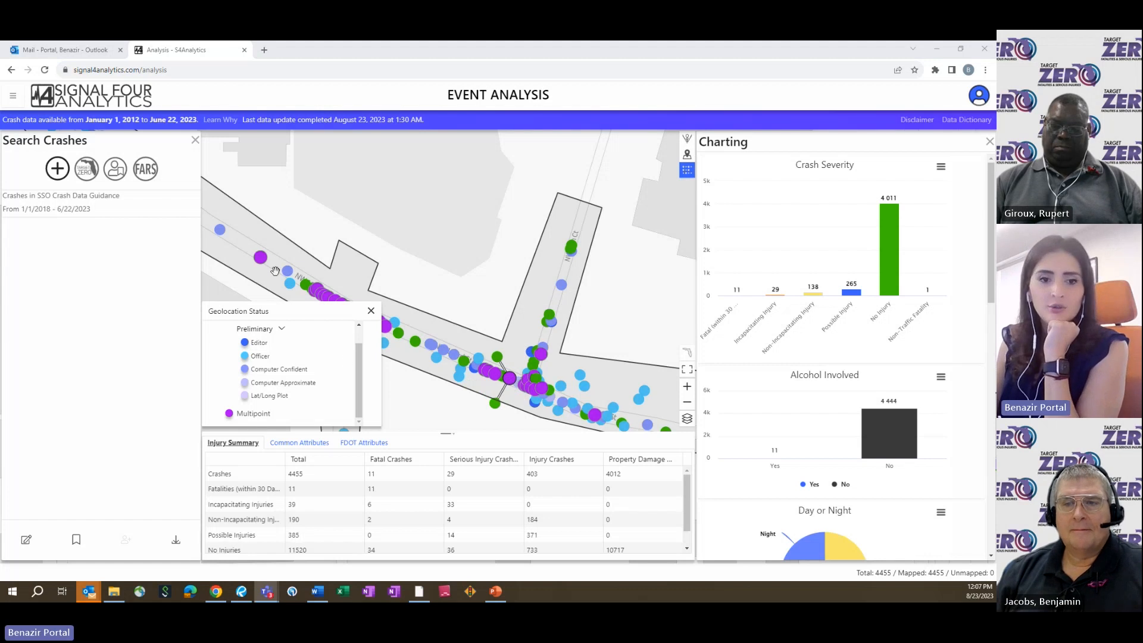
Step: Color the mapped crashes by Day or Night, expand the westernmost visible multipoint marker, and close the legend
click(372, 376)
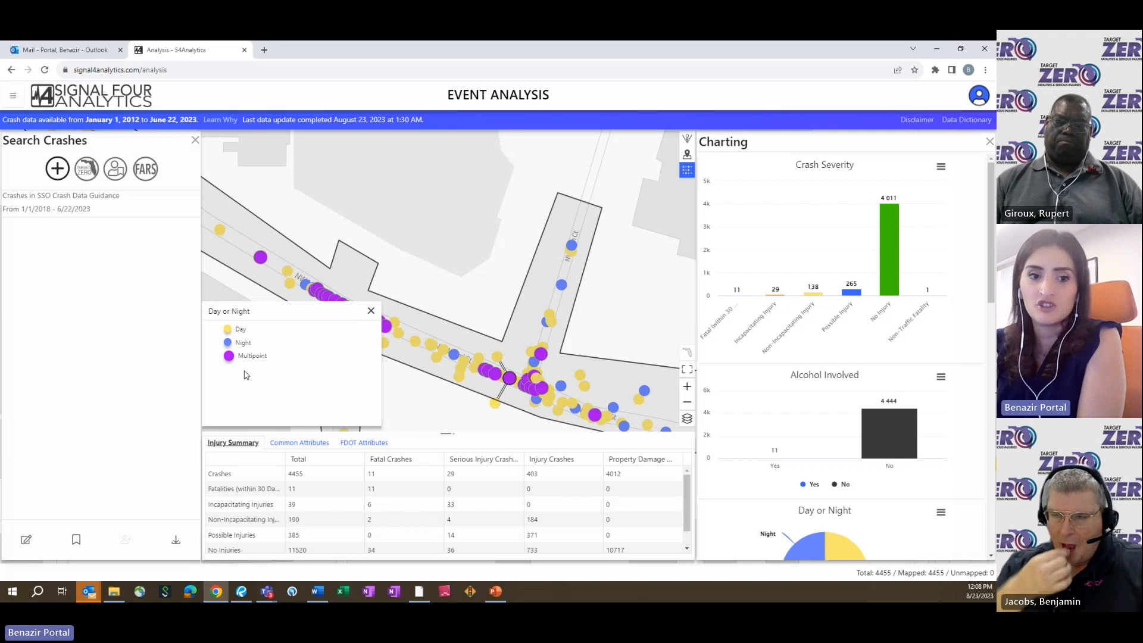
click(260, 257)
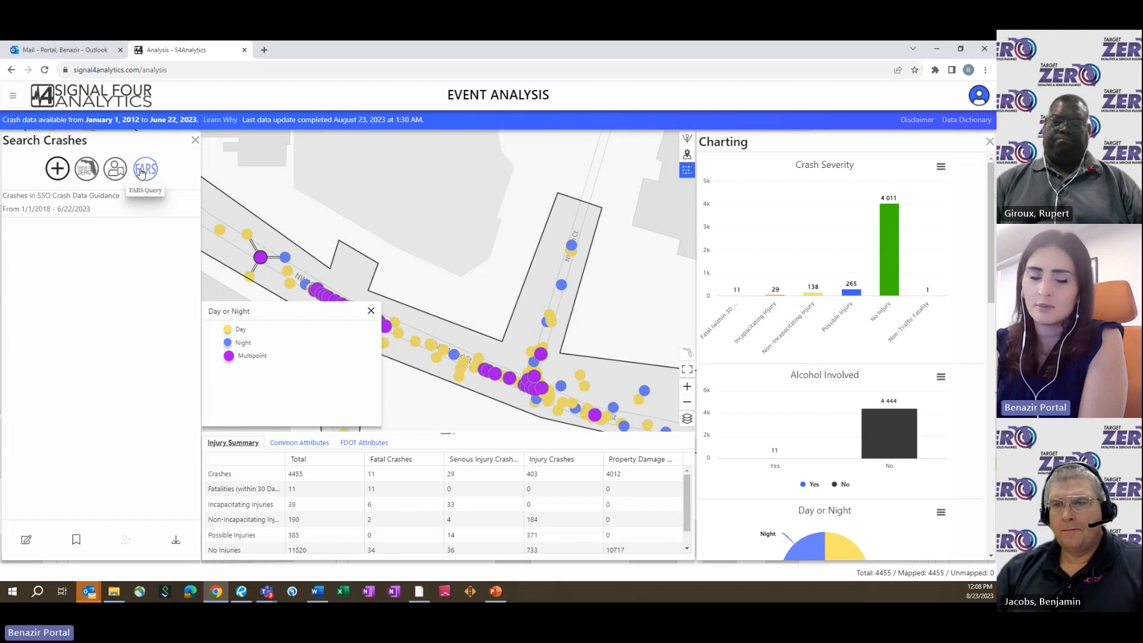
click(371, 311)
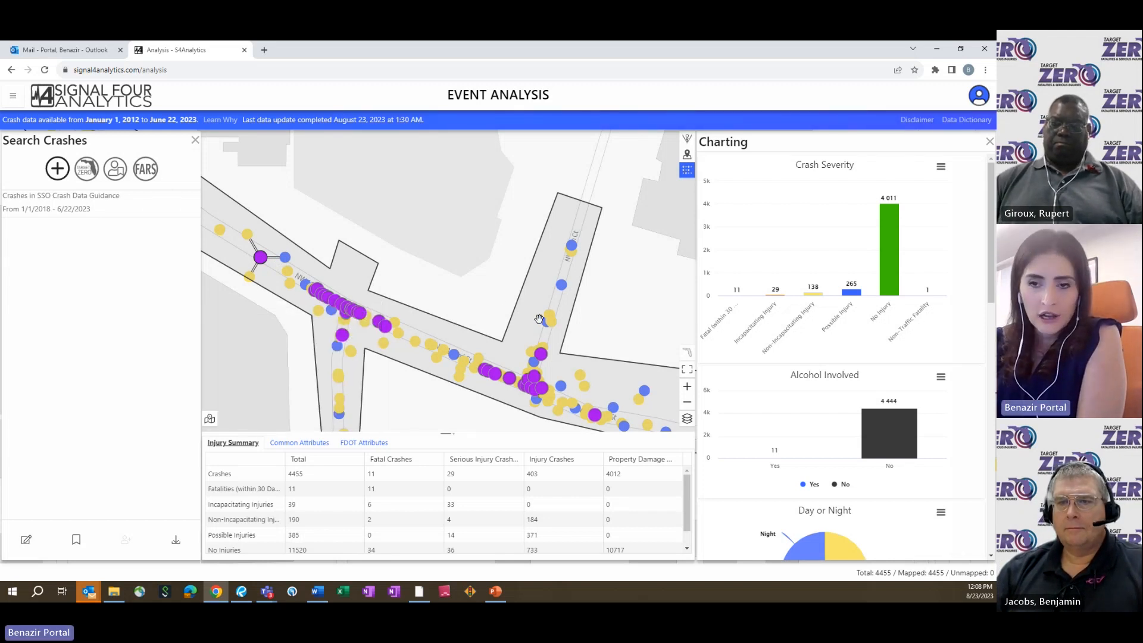
scroll(539, 319, down, 3)
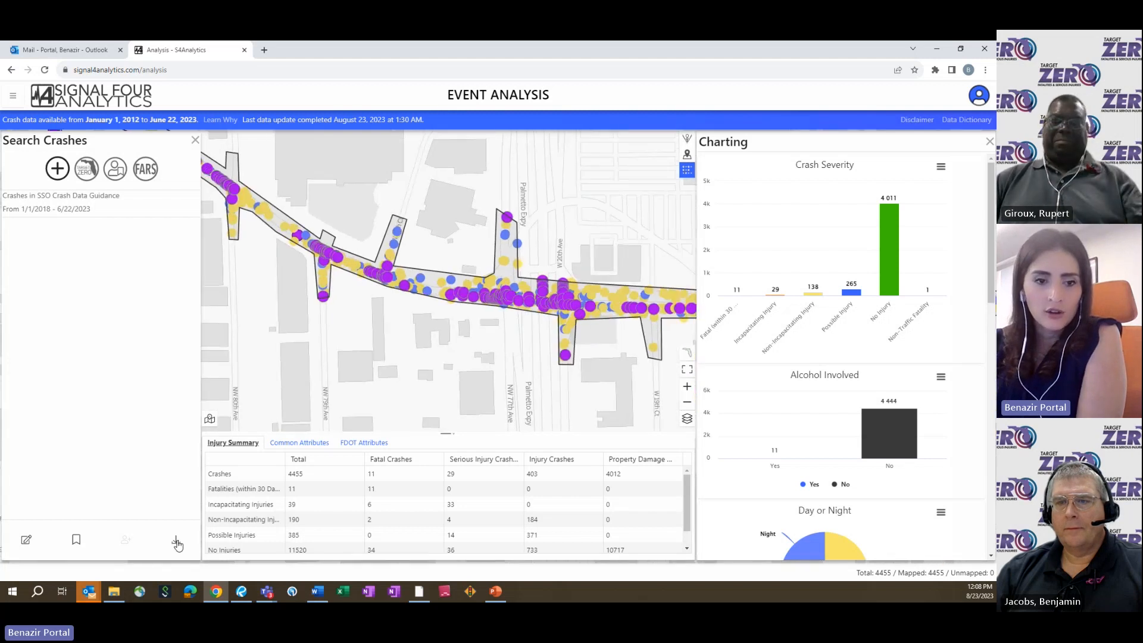
Step: Request a crash data download with only the optional FDOT table Crash & Roadway & Vehicle 1&2 & Driver 1&2 selected
click(176, 541)
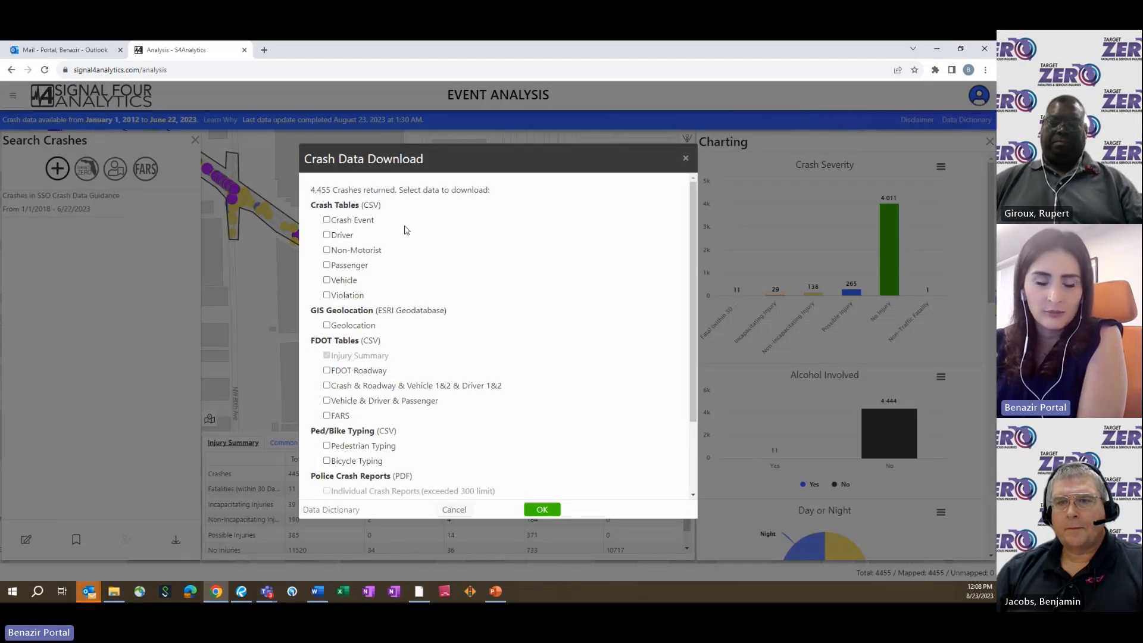
scroll(395, 327, up, 3)
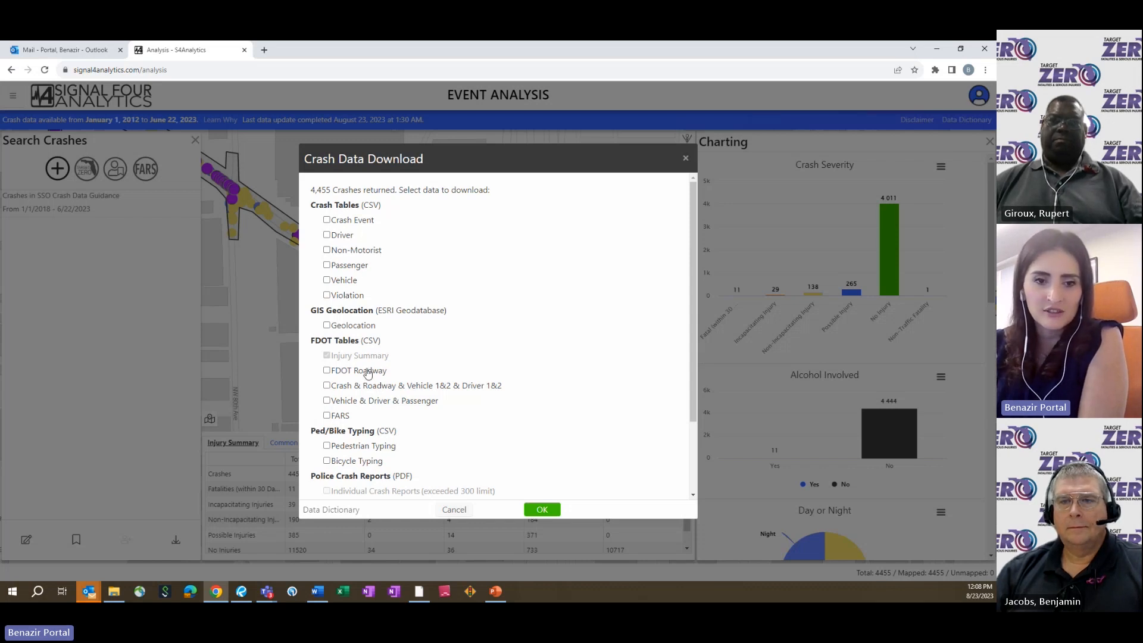
click(327, 371)
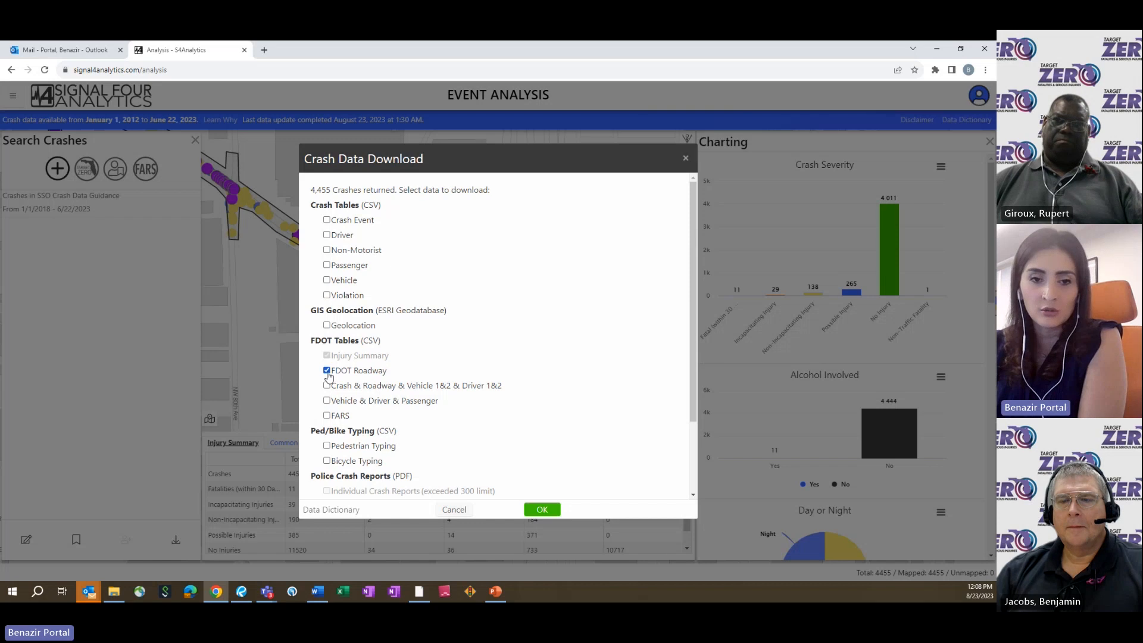
click(327, 385)
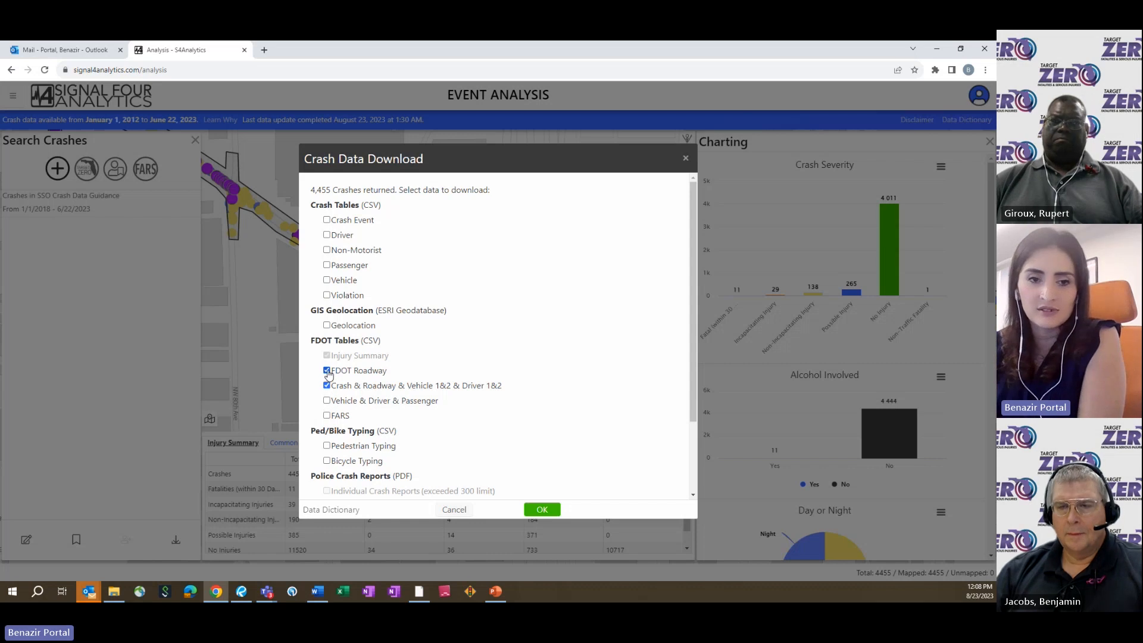
click(327, 371)
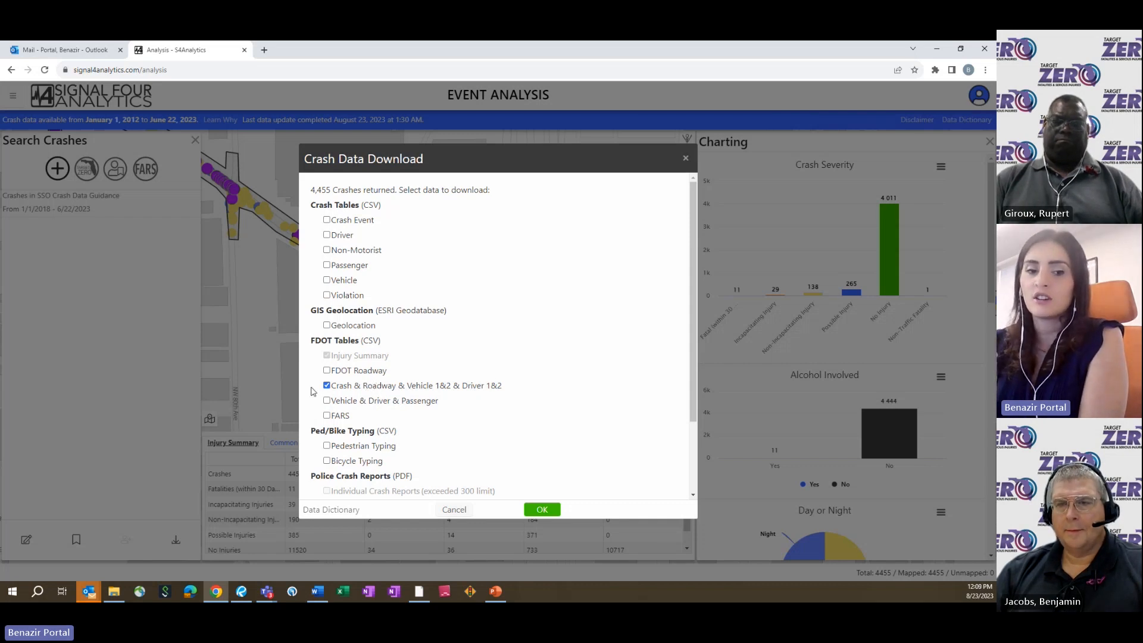
scroll(501, 459, down, 1)
scroll(501, 458, down, 1)
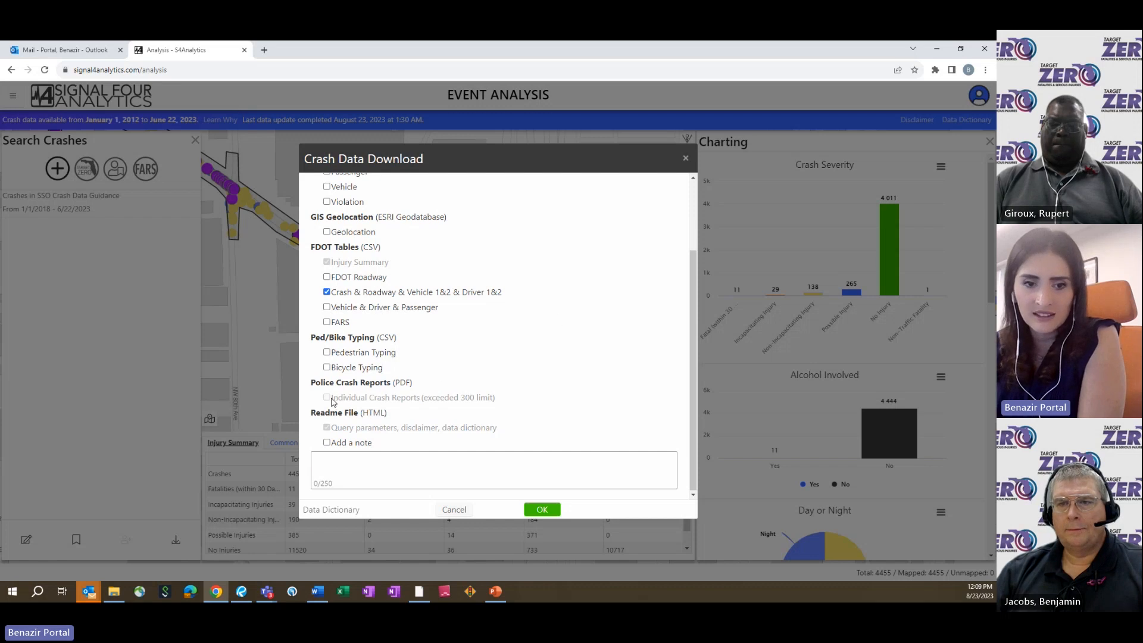
click(543, 511)
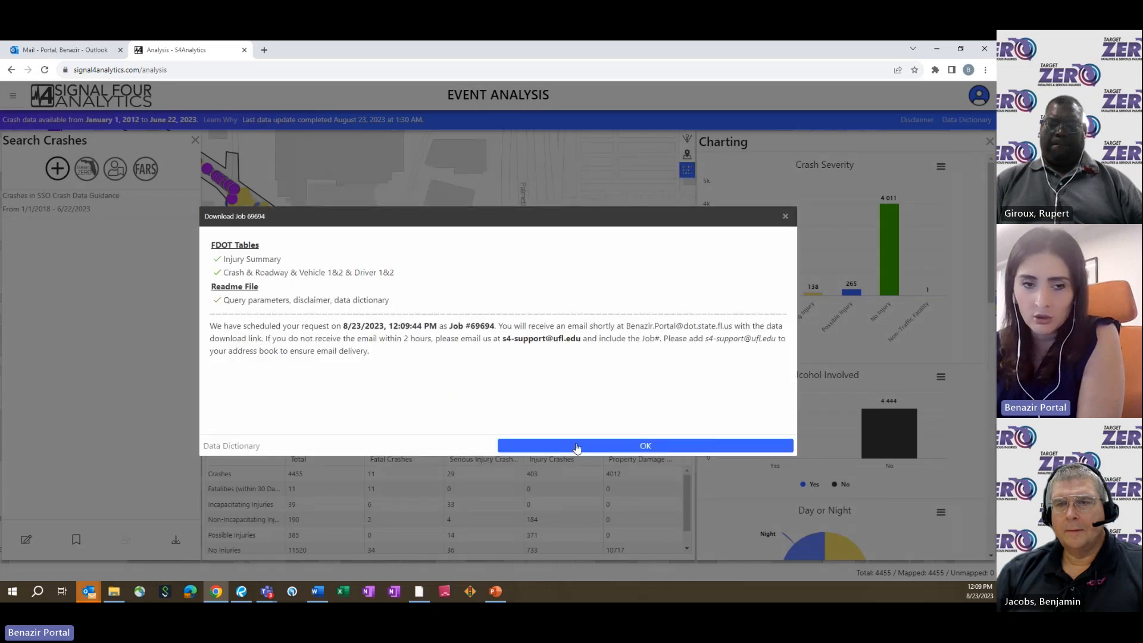
click(649, 448)
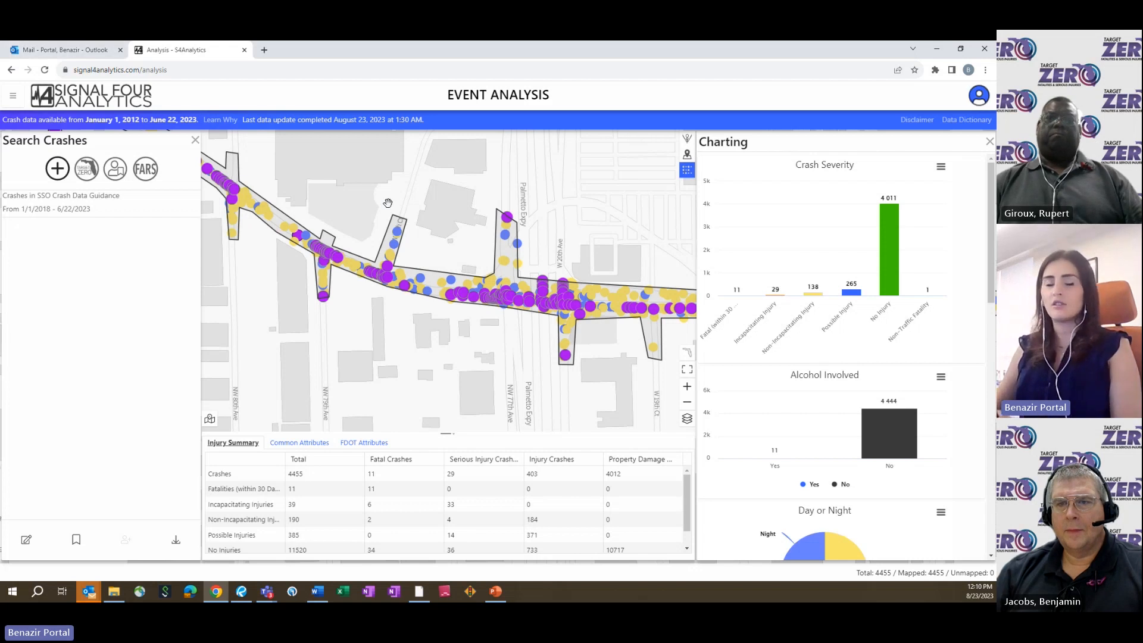
Step: Check the Outlook inbox for the crash data download email and return to the crash map in Signal Four Analytics
click(98, 51)
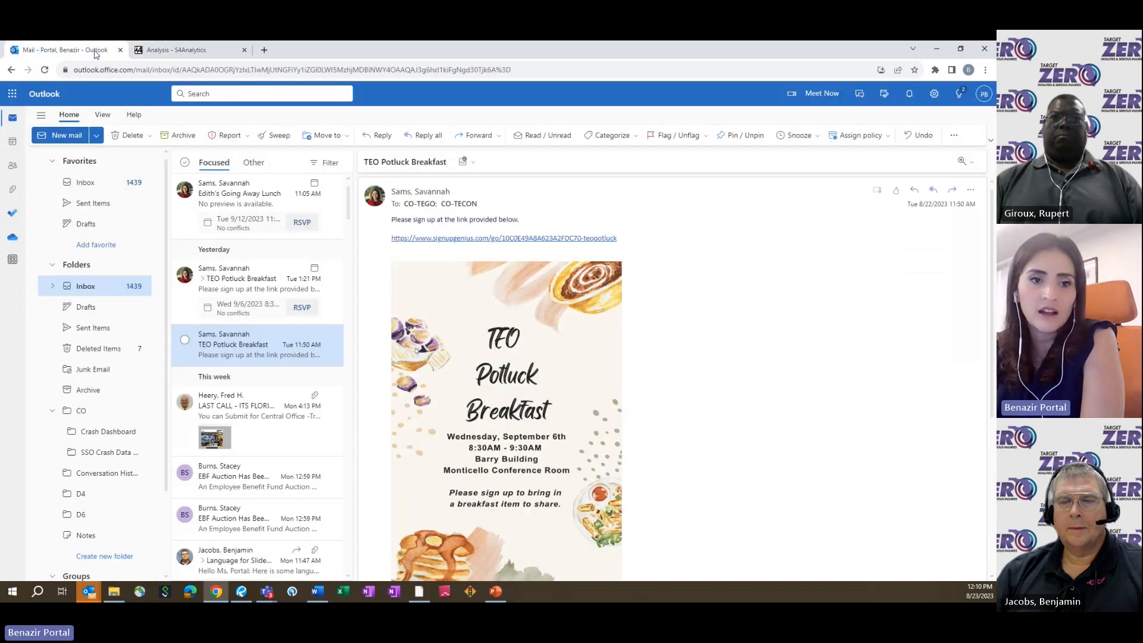
click(209, 54)
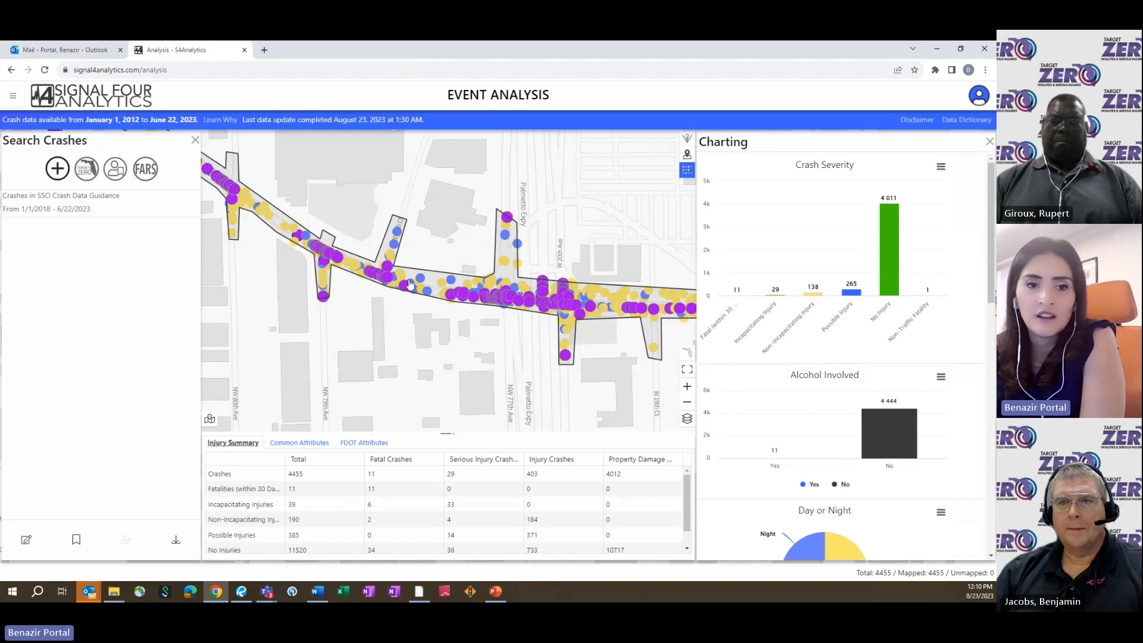
drag(410, 283, 456, 325)
drag(307, 272, 385, 298)
scroll(385, 298, down, 2)
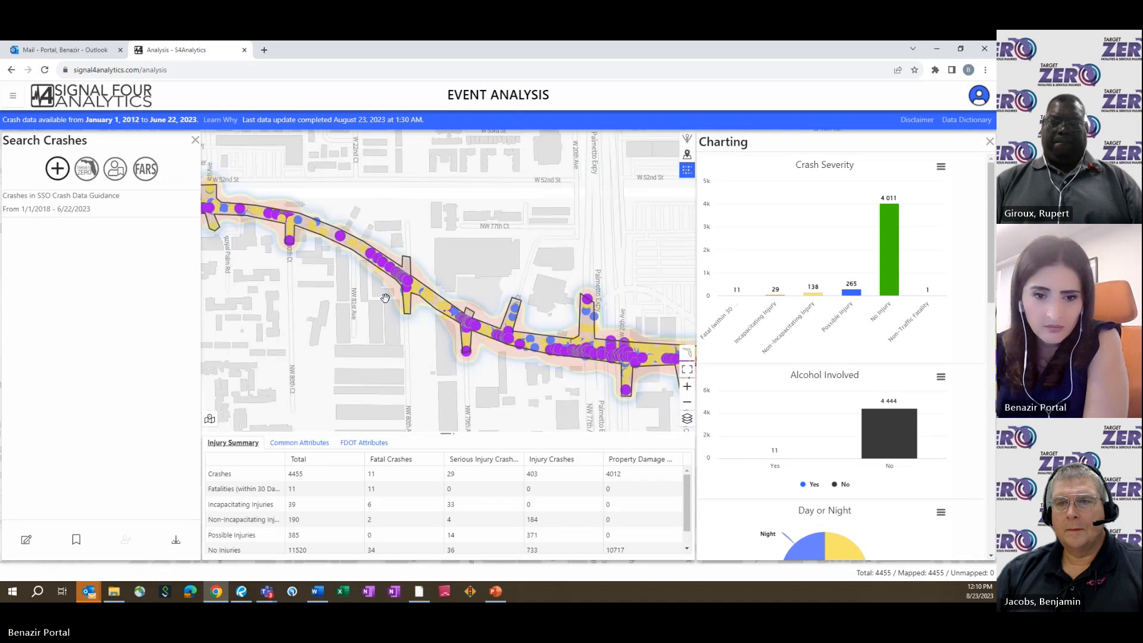
Step: Examine the crashes' Common Attributes table through to the geolocation status columns, and look over the crash data download options again
click(299, 443)
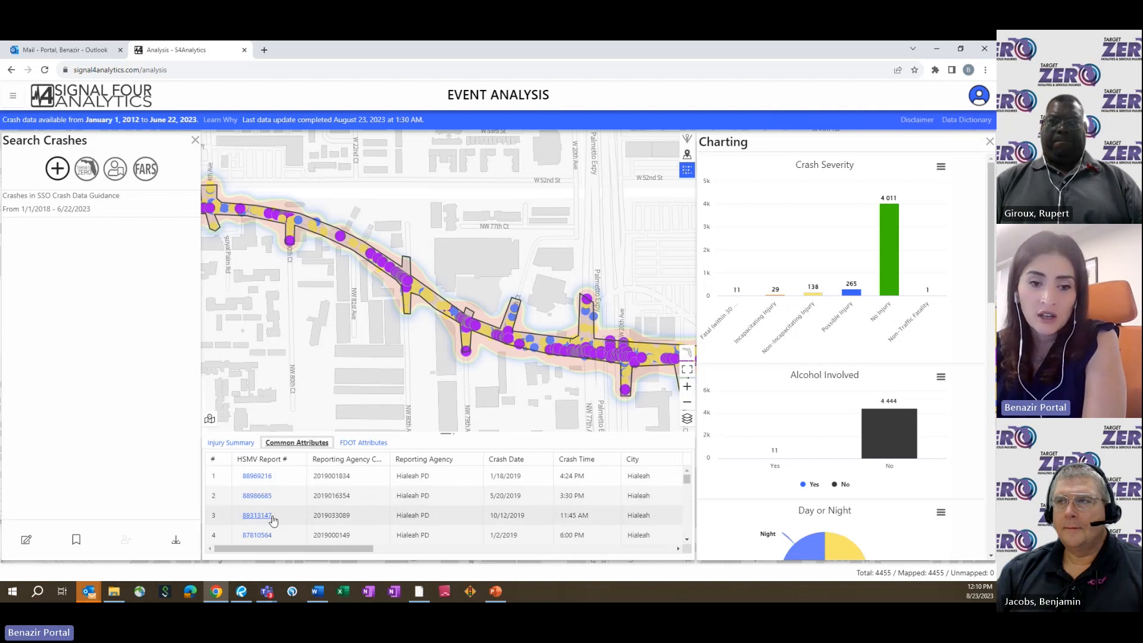
scroll(272, 521, down, 2)
scroll(272, 520, down, 4)
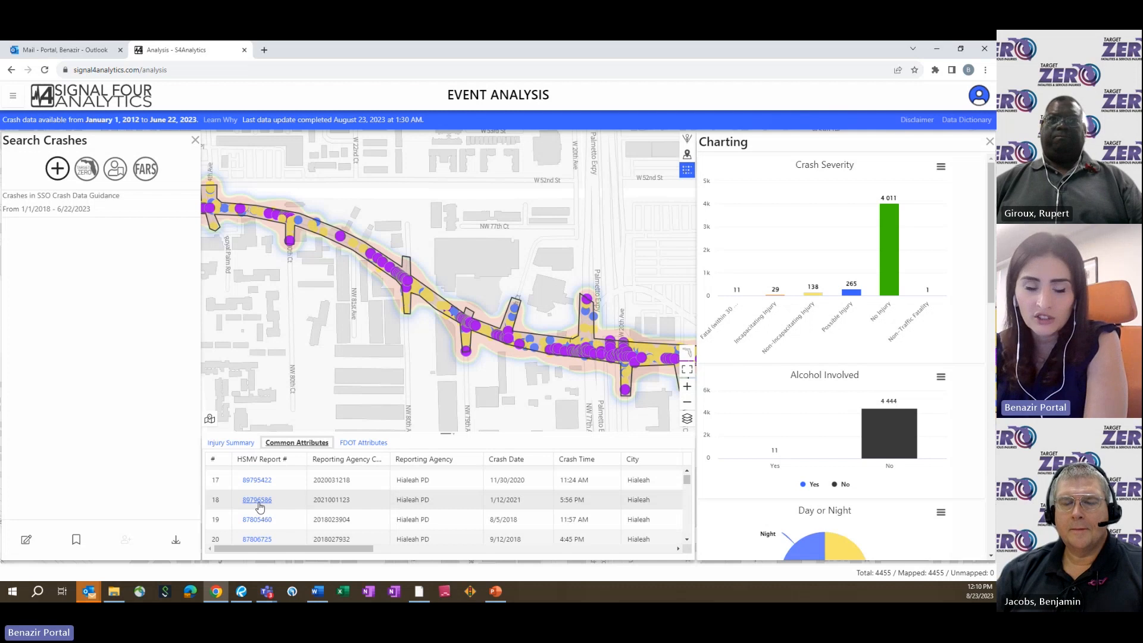
drag(299, 551, 651, 537)
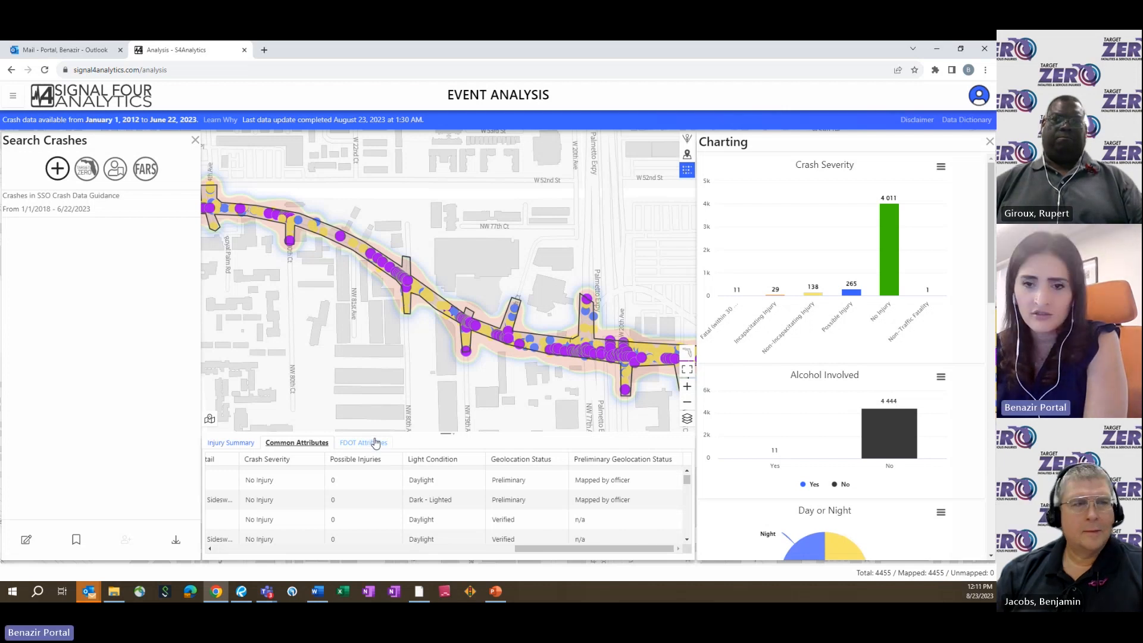
click(176, 539)
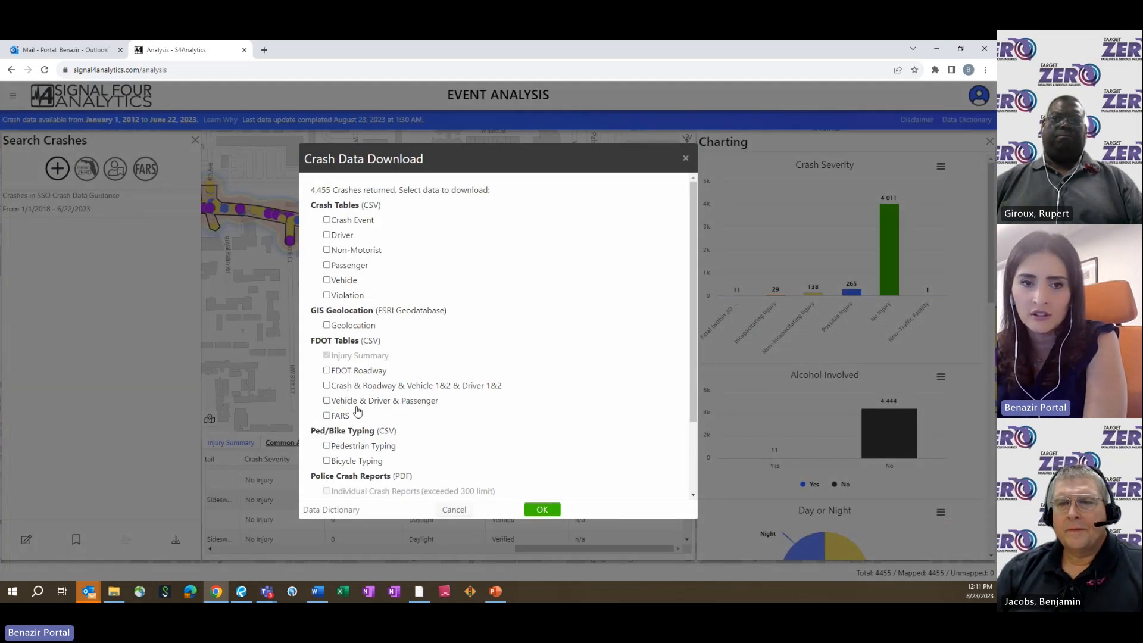
scroll(352, 410, down, 1)
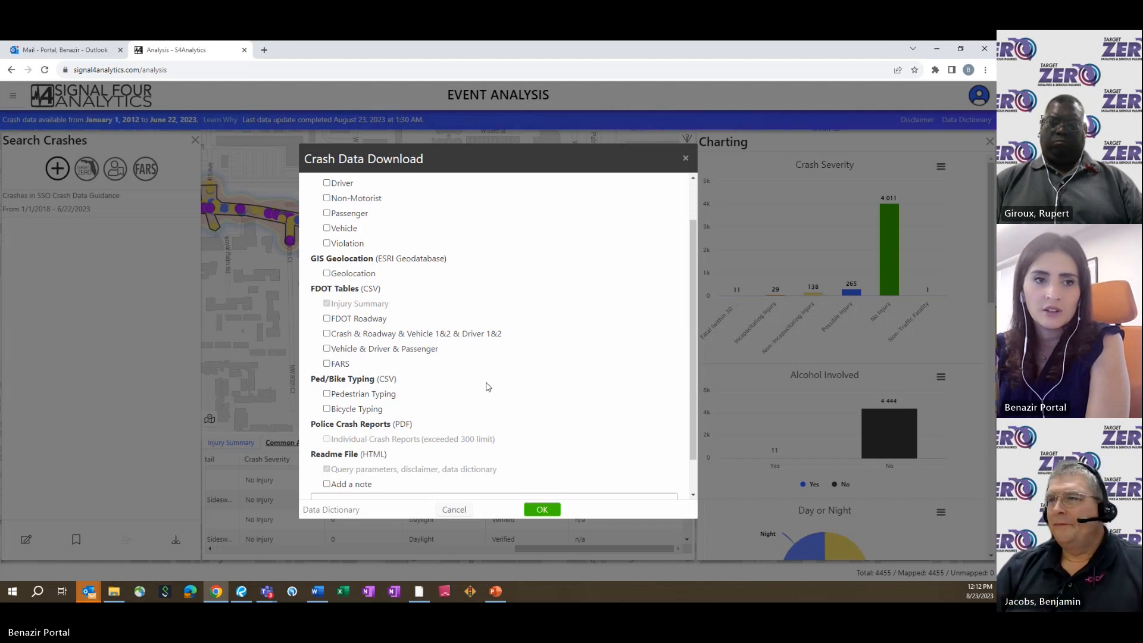
Step: Switch to Outlook, open the s4-support email announcing that the crash data is ready, and download the data
click(97, 52)
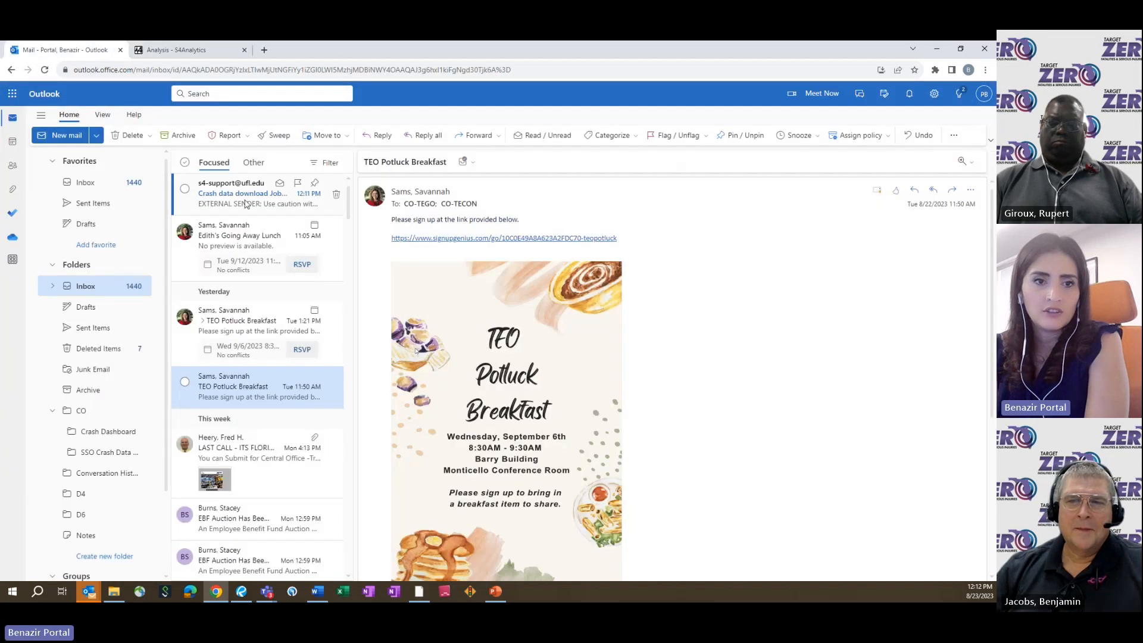
click(241, 201)
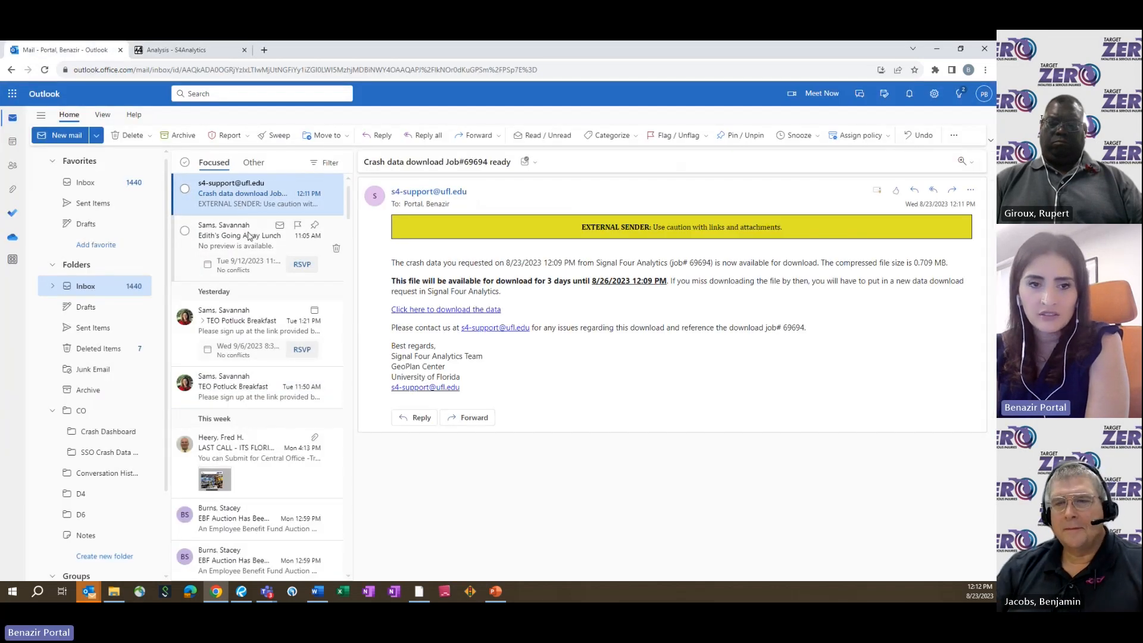
click(466, 311)
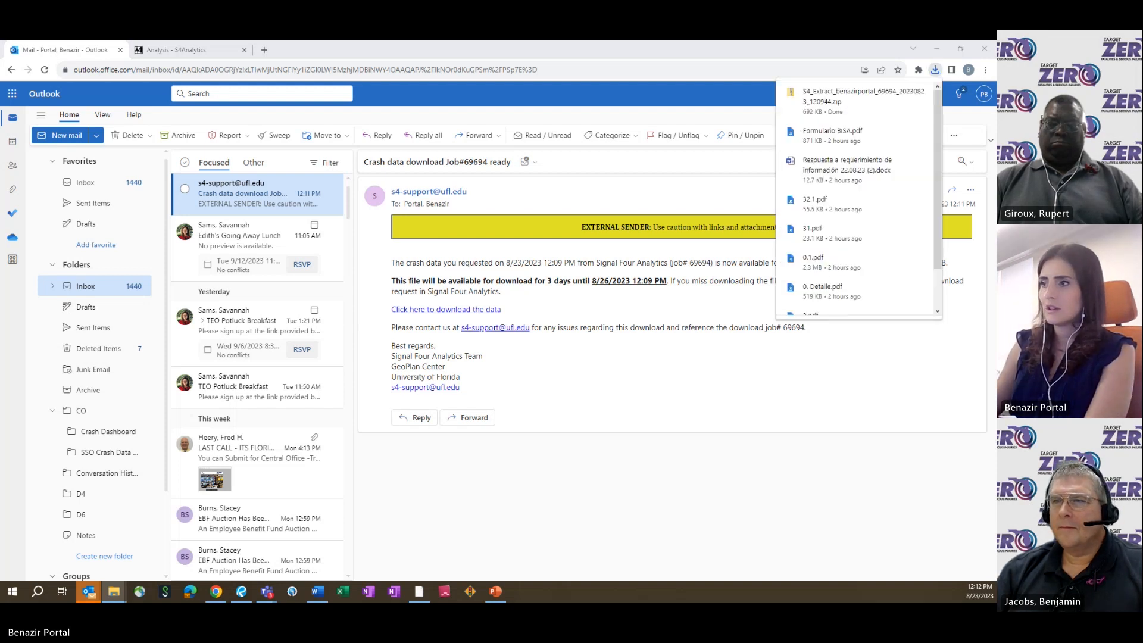
Step: Open the crash_roadway_vehicle_driver file from the fdot tables folder of the downloaded archive in the Downloads folder
drag(551, 285, 474, 206)
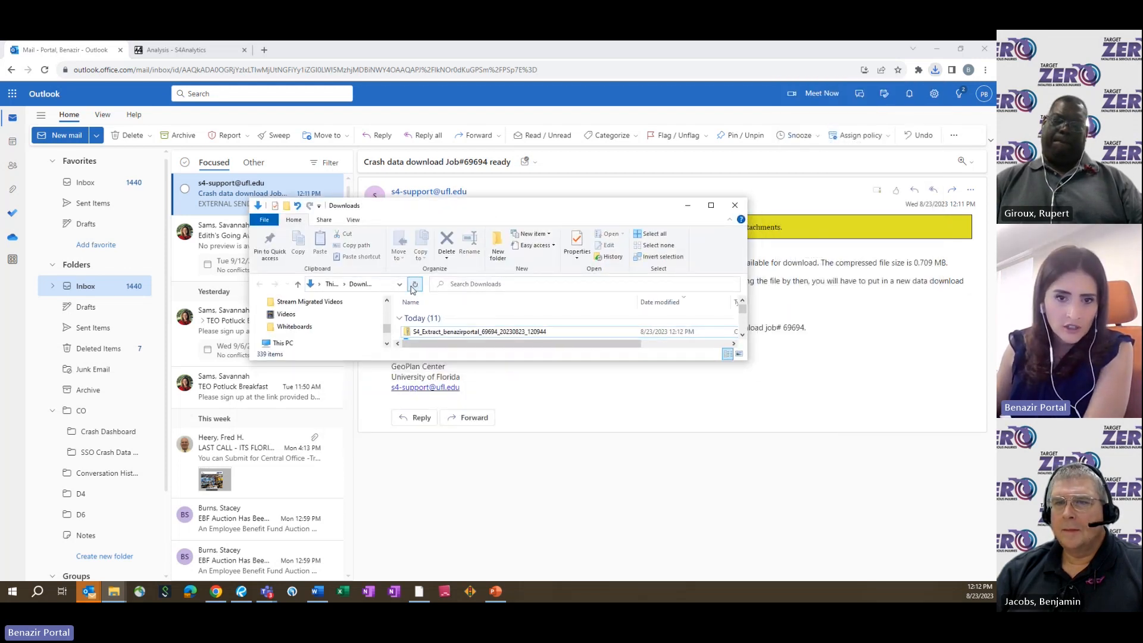
click(414, 285)
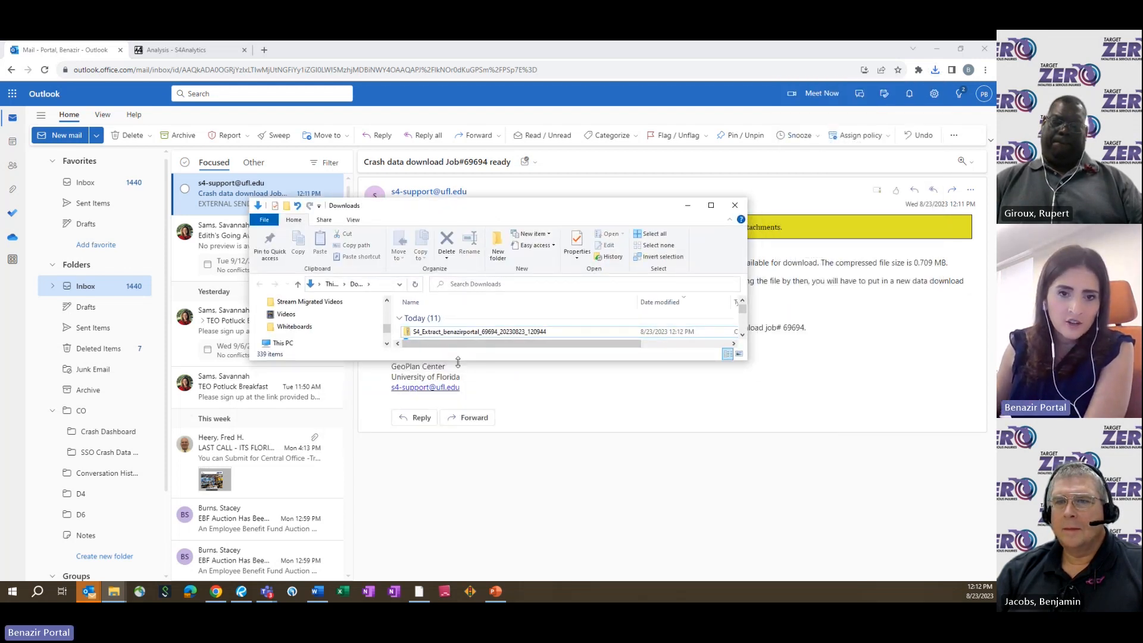
drag(461, 360, 450, 393)
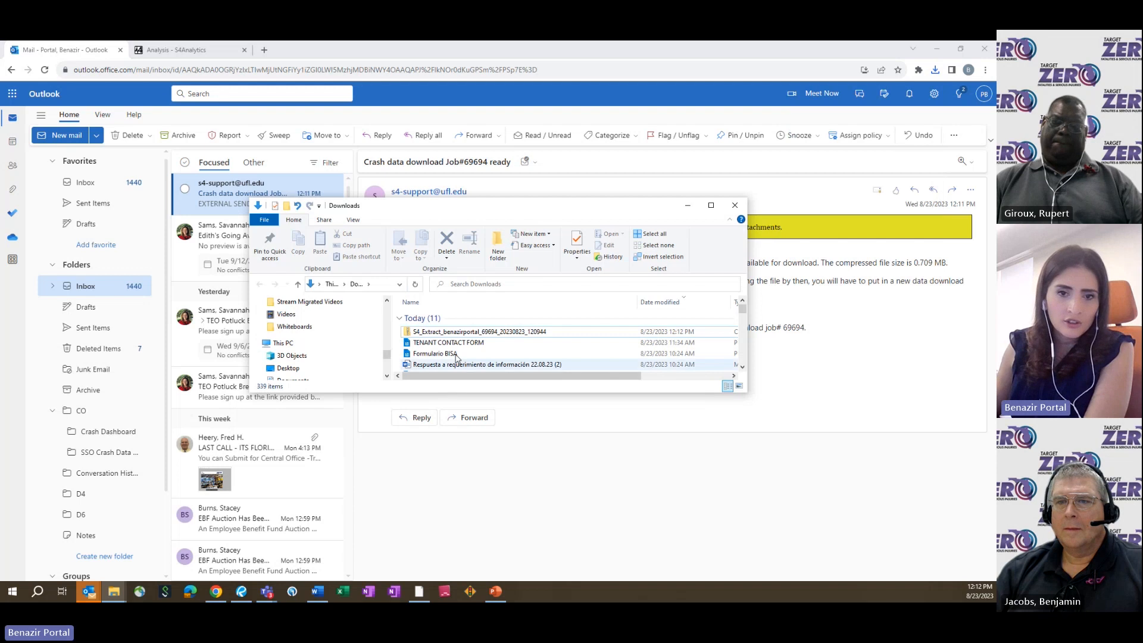
double_click(431, 336)
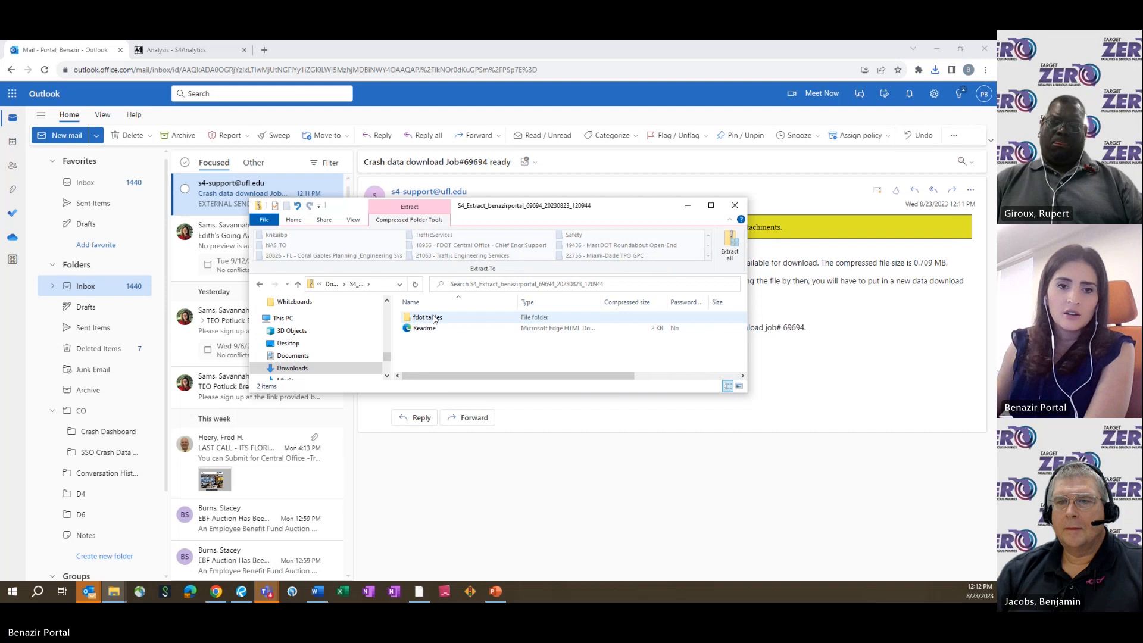
double_click(434, 318)
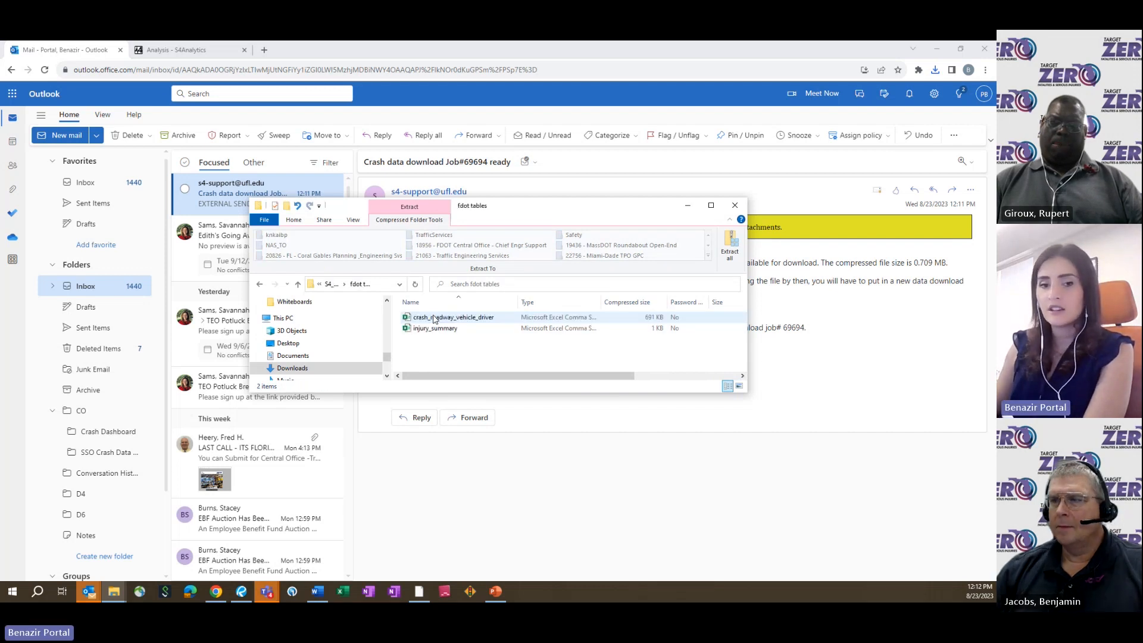
double_click(470, 319)
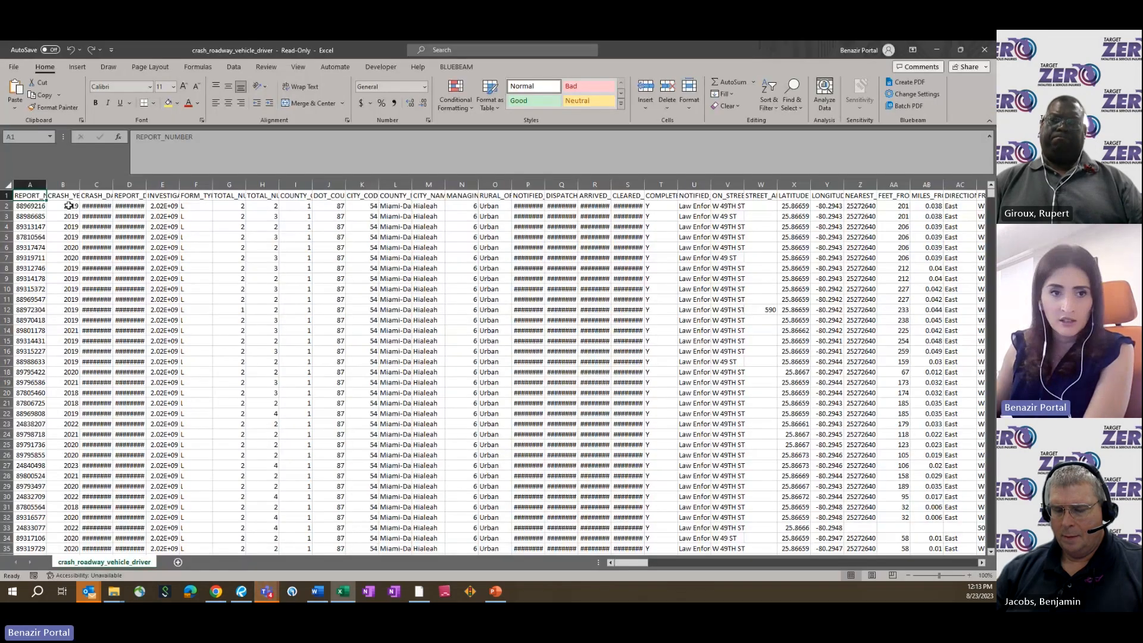
Step: Select the whole crash data table from the REPORT_NUMBER header through its last cell and look over the rows back to the first
key(ctrl+shift+End)
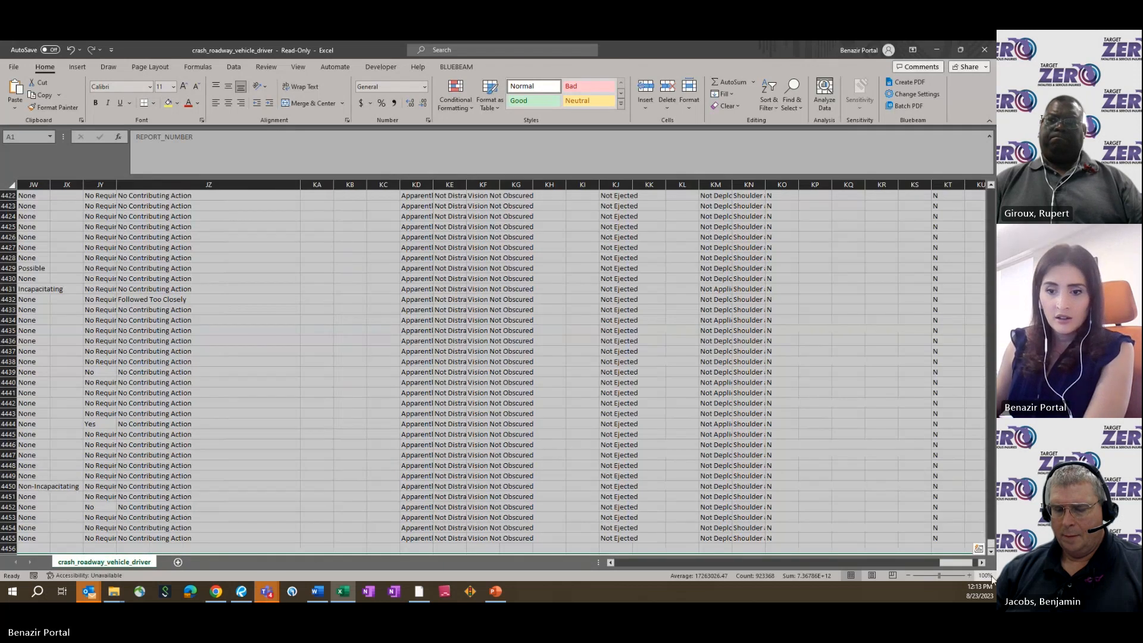
drag(963, 563, 638, 562)
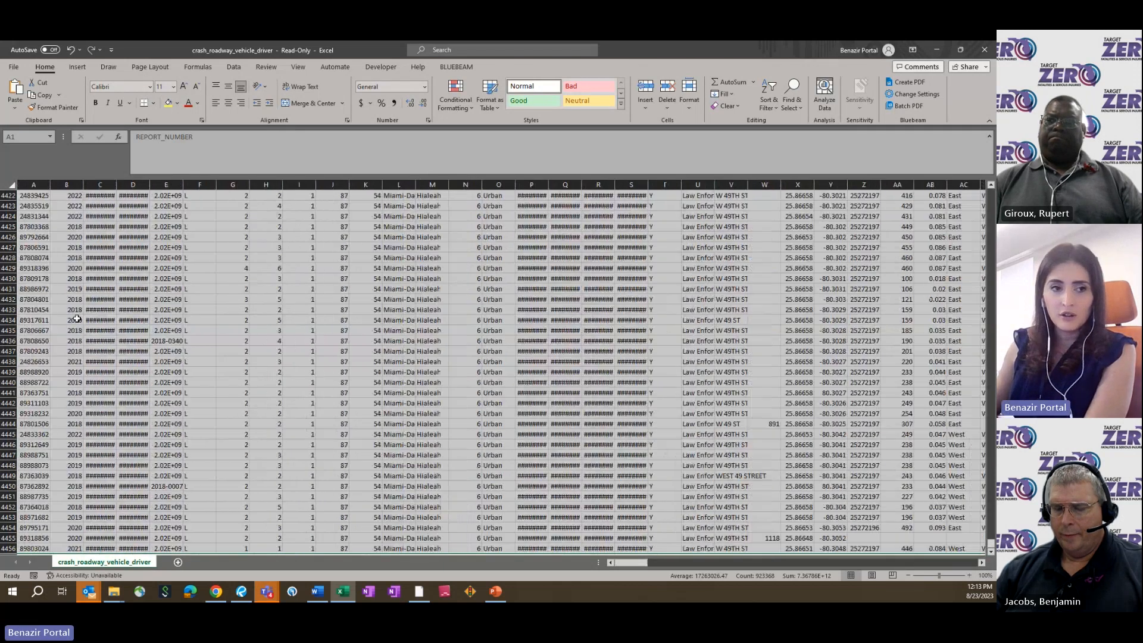
scroll(586, 335, up, 20)
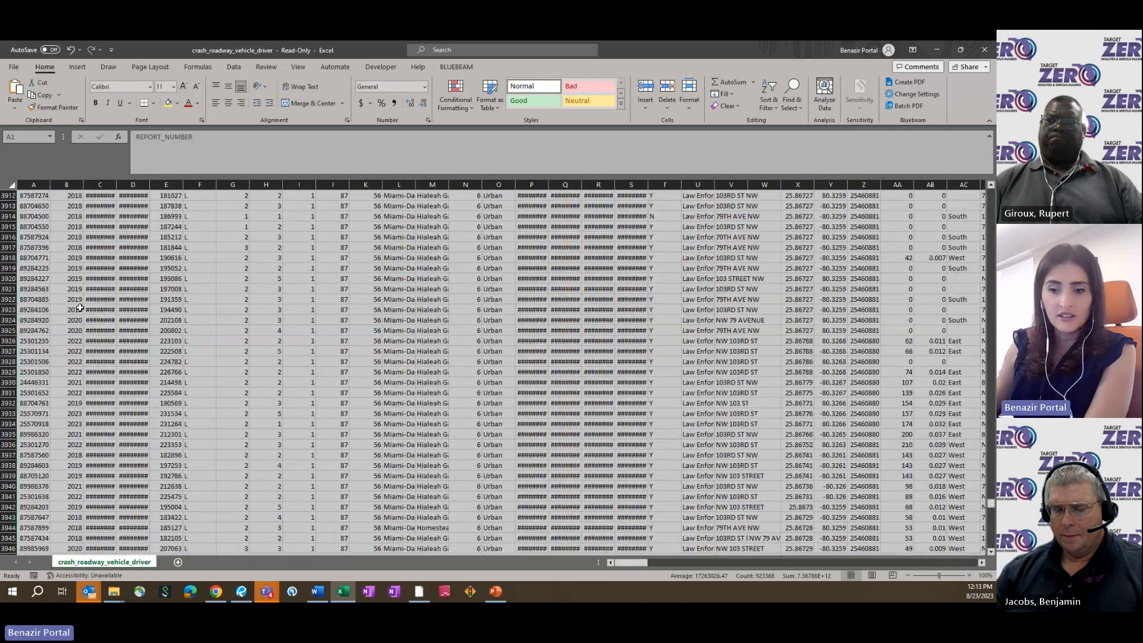
click(990, 497)
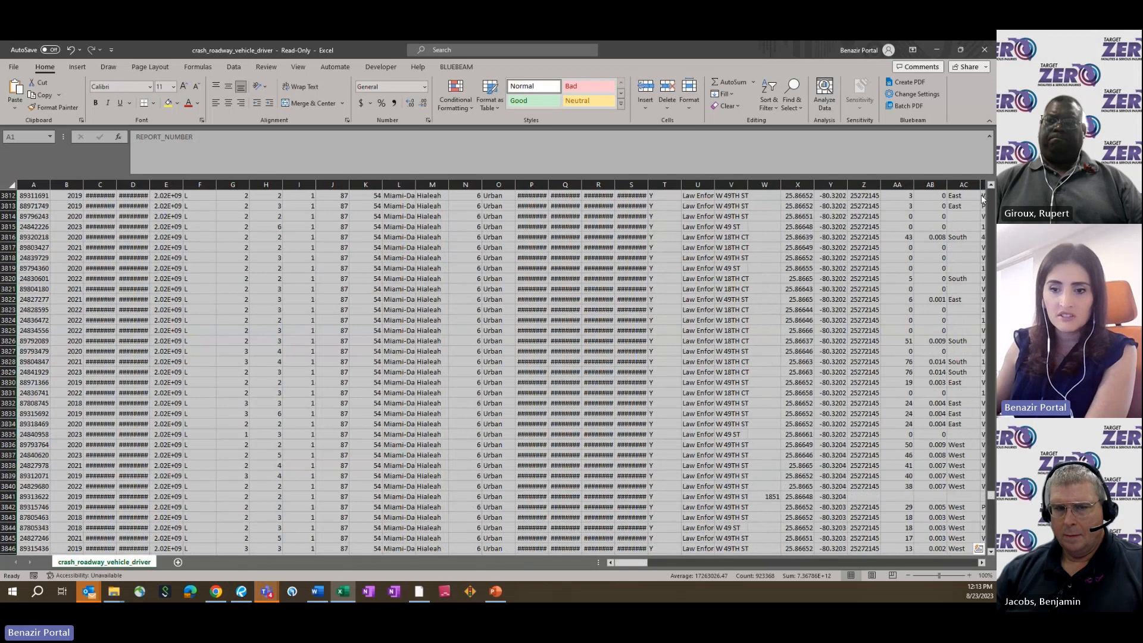
drag(990, 497, 990, 190)
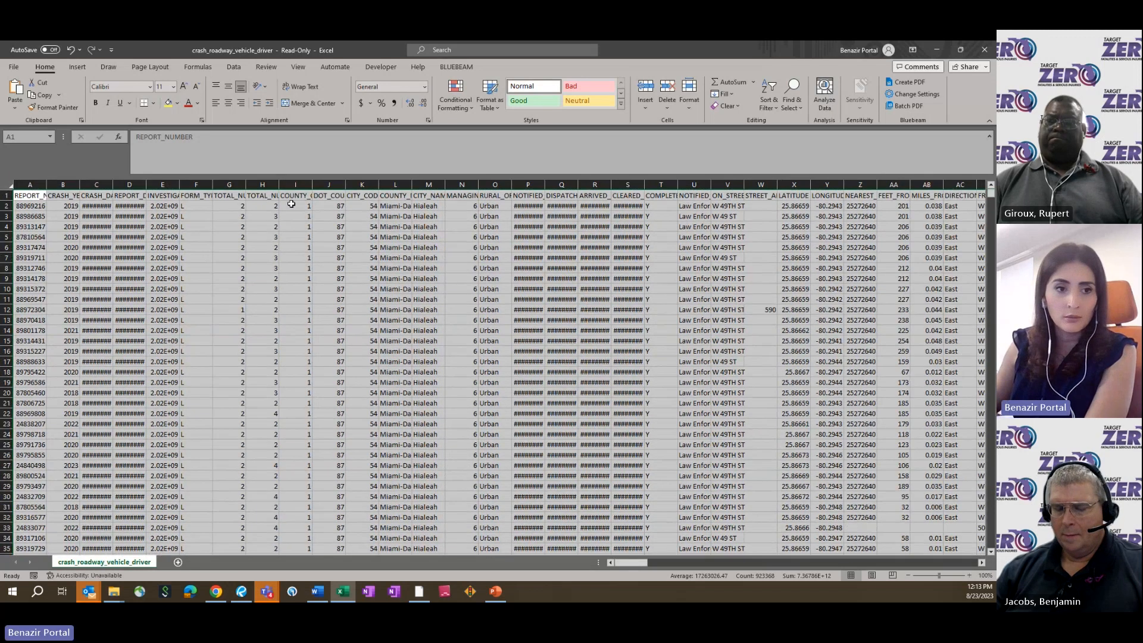
Step: Fit the REPORT_NUMBER column's width to its contents and clear the table selection
click(142, 227)
double_click(47, 185)
click(355, 257)
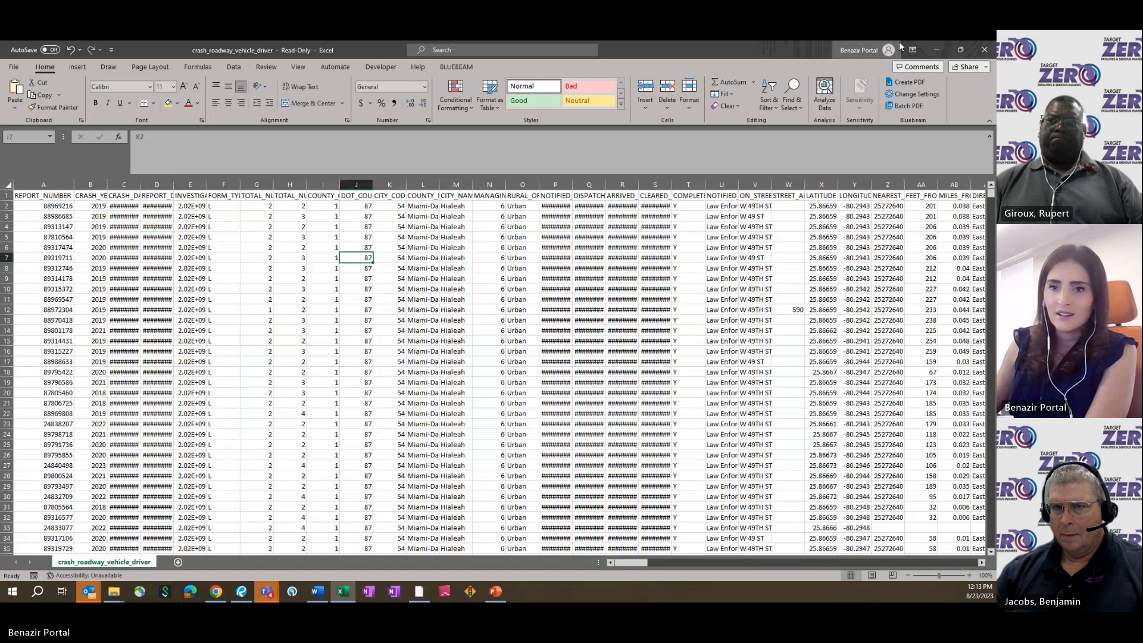
Step: Minimize the Excel workbook, maximize the crash data download training presentation in PowerPoint, and browse the slides following the SR 932 RRR summary
click(936, 49)
click(933, 52)
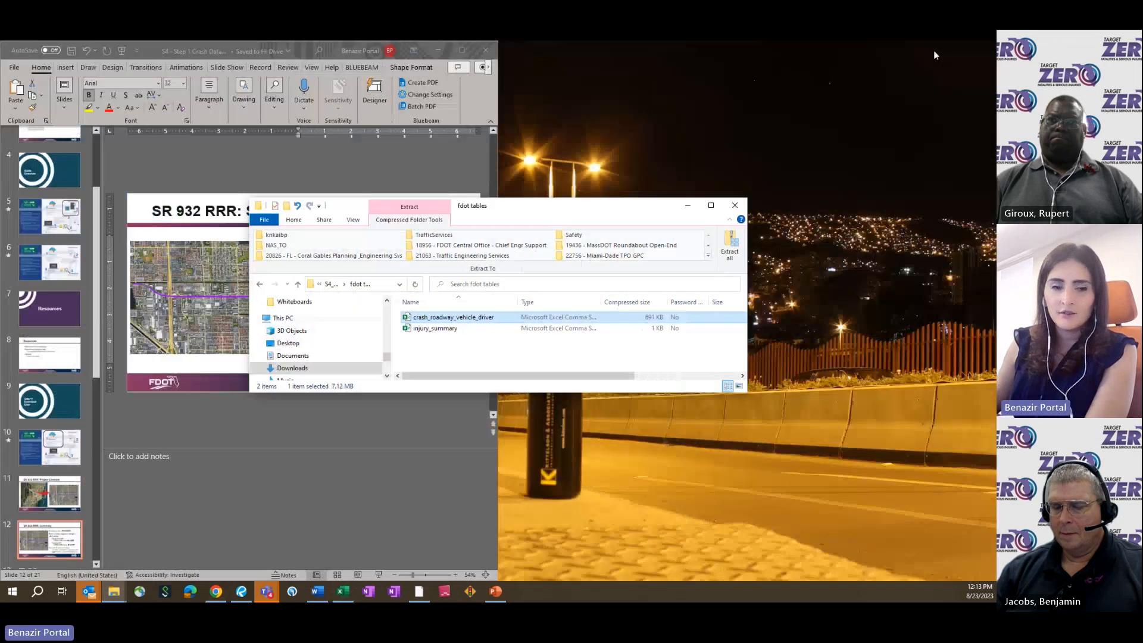
click(464, 58)
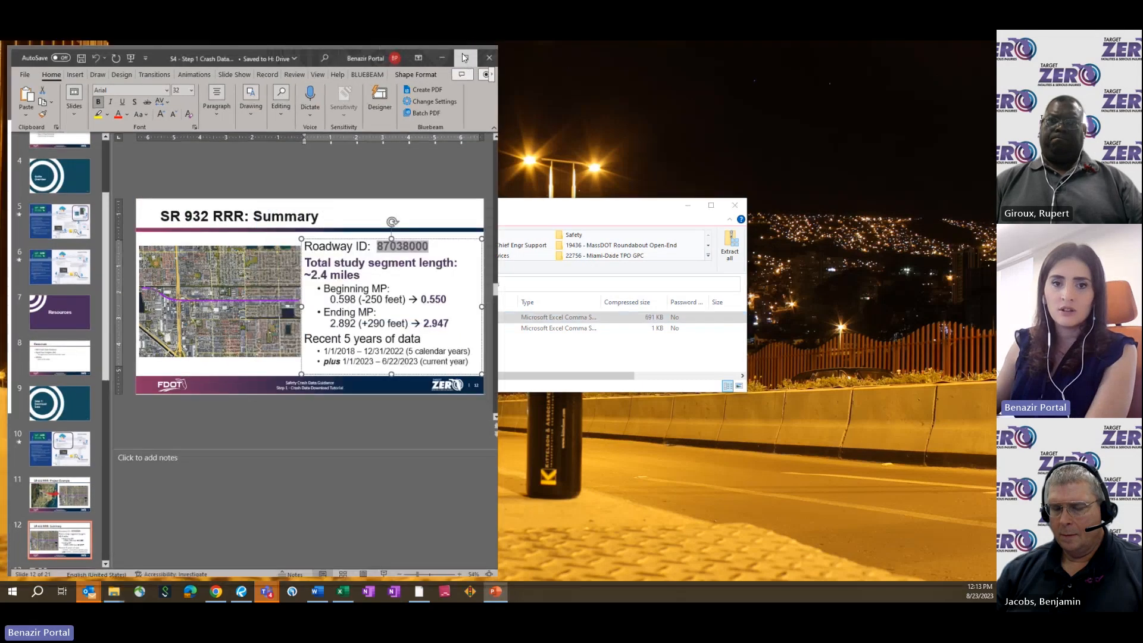
click(464, 58)
scroll(110, 335, down, 5)
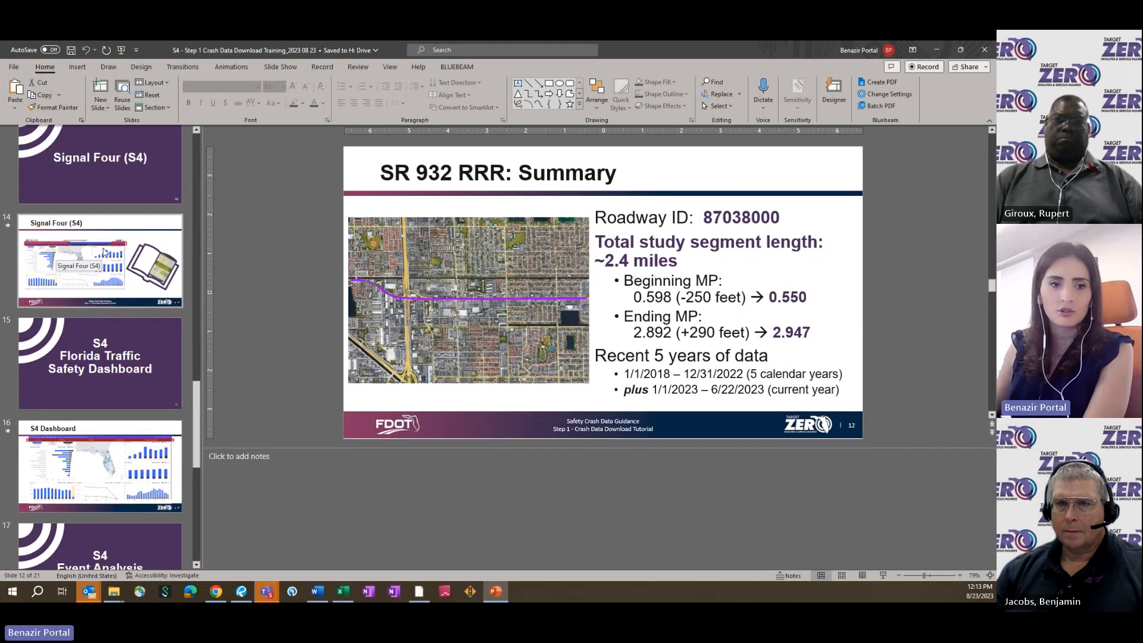
Step: Switch to Signal Four Analytics in Chrome, include Geolocation in the crash data download, and review the other tables offered
click(215, 591)
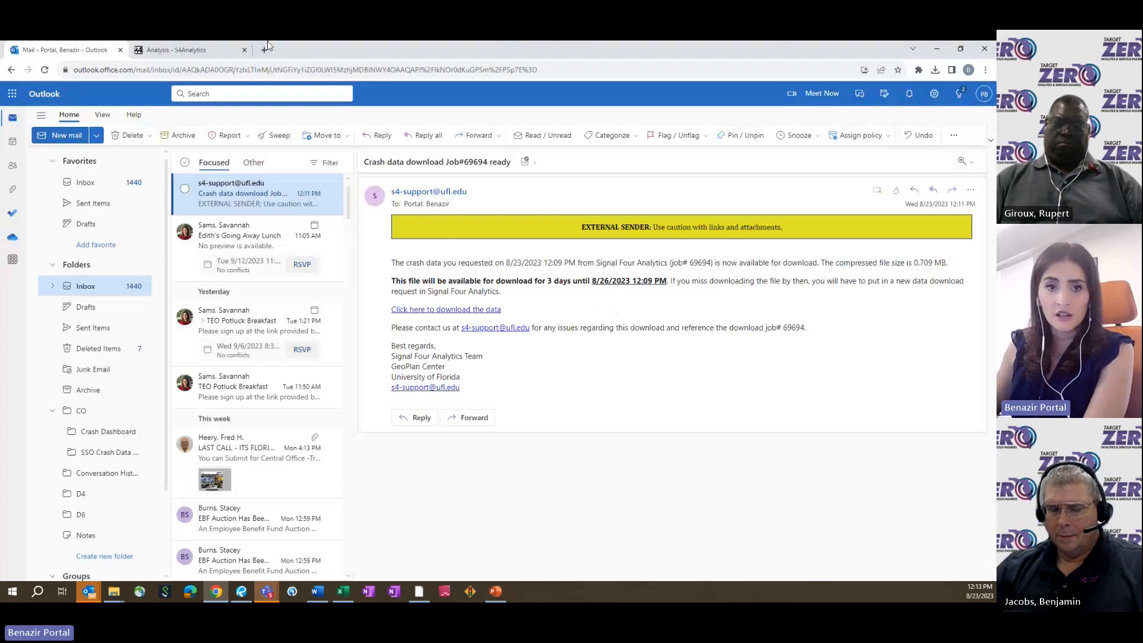
click(196, 50)
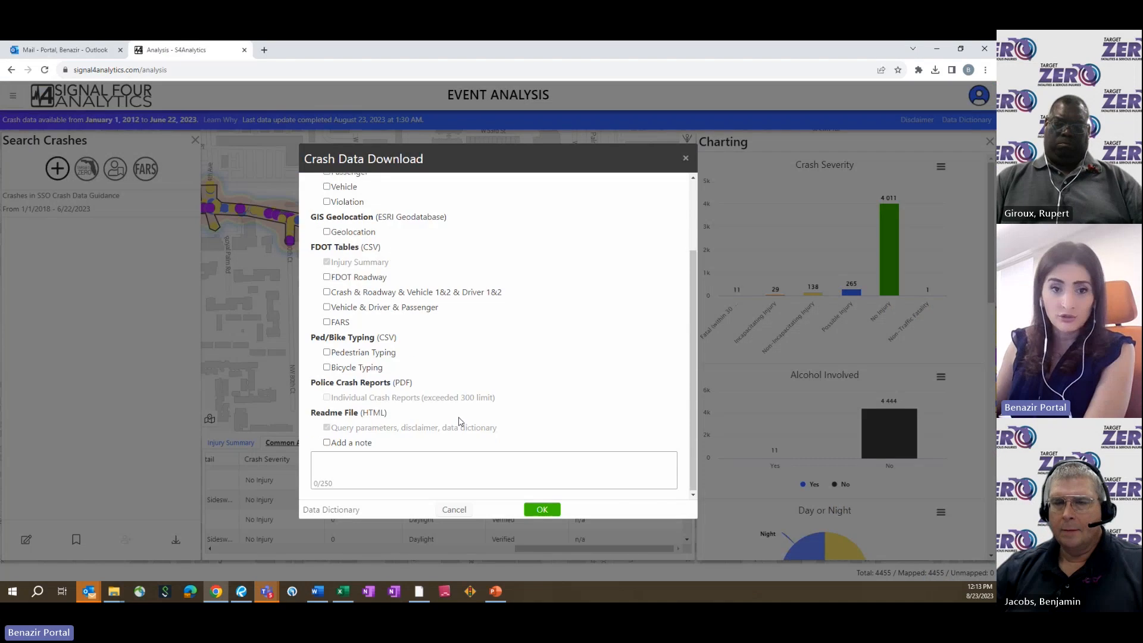
click(327, 232)
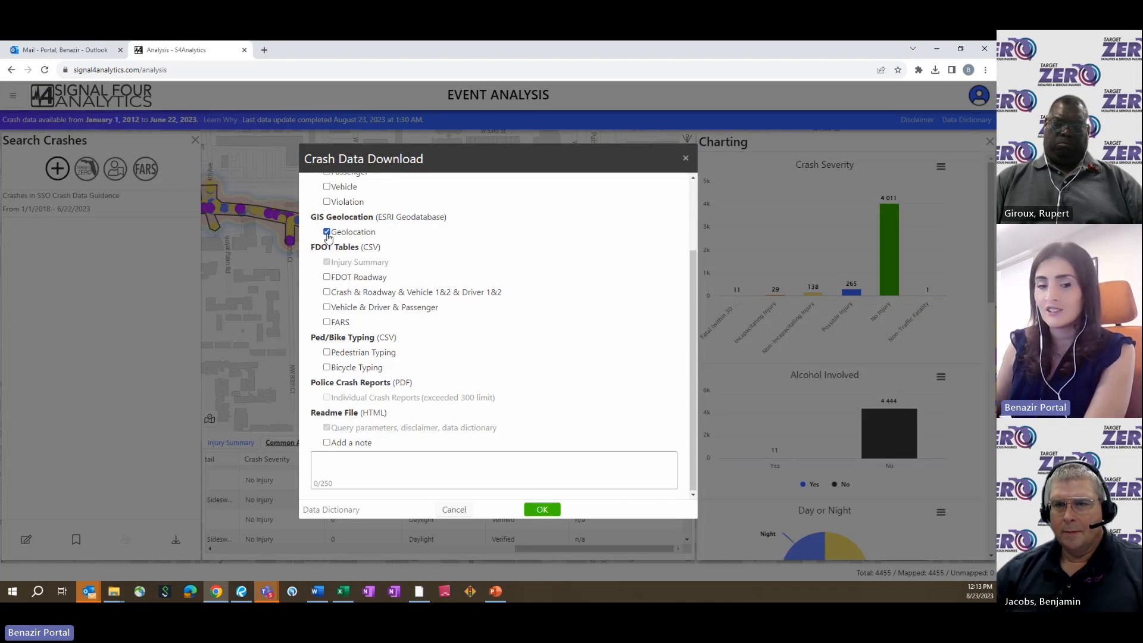
scroll(499, 317, up, 2)
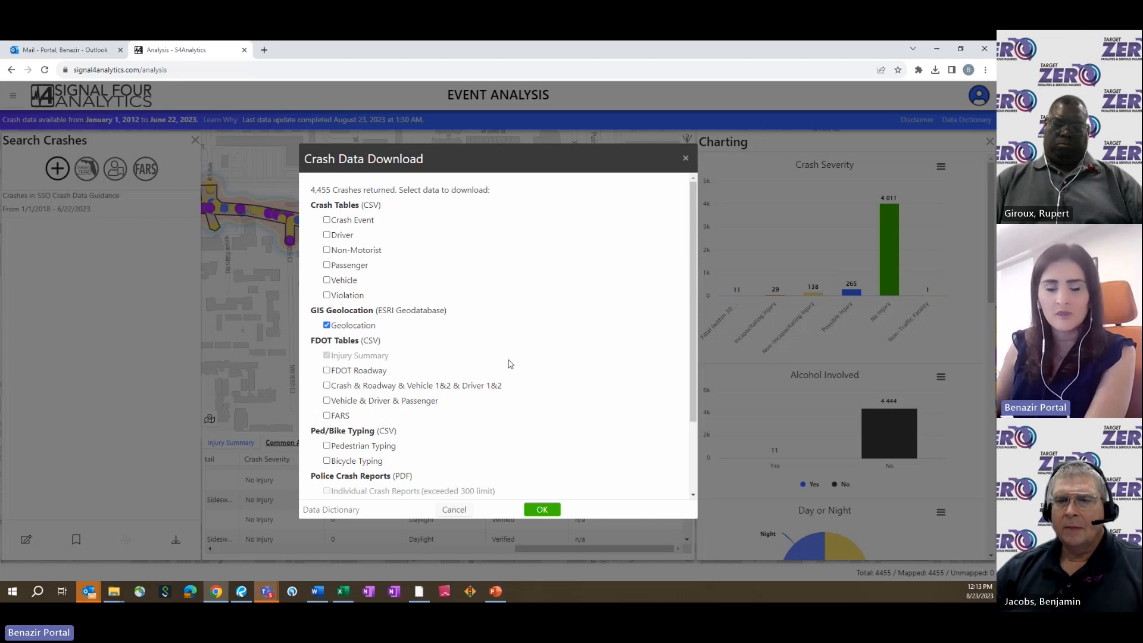
scroll(519, 368, down, 2)
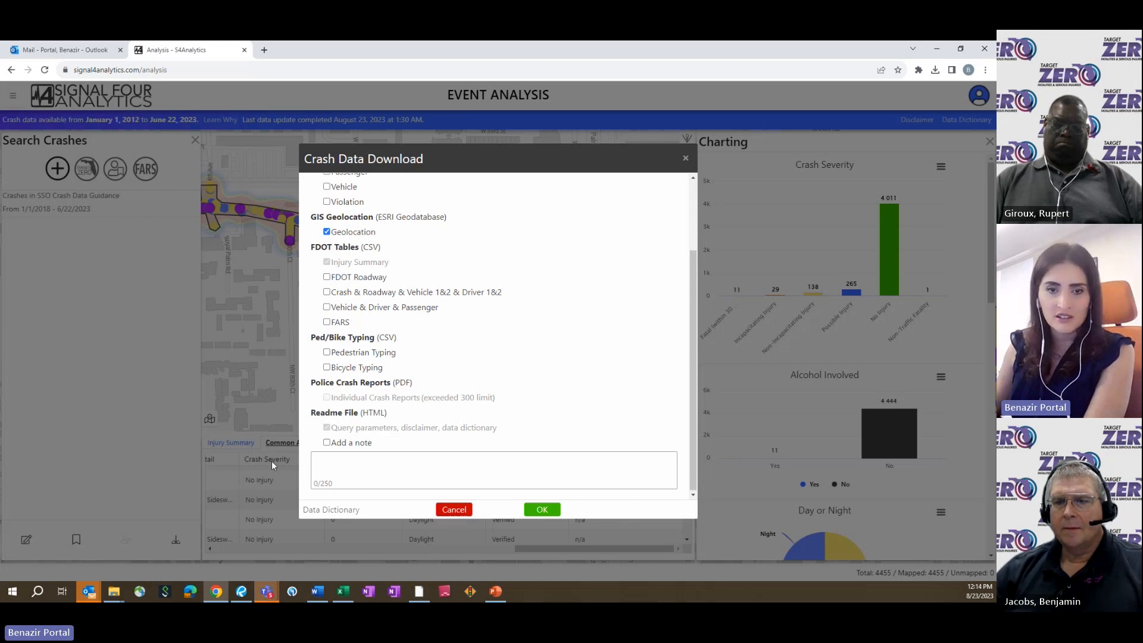
Step: Return to PowerPoint, present the slide show from the S4 Event Analysis slide, and advance to the Crash Report Usage Limitations slide
click(936, 50)
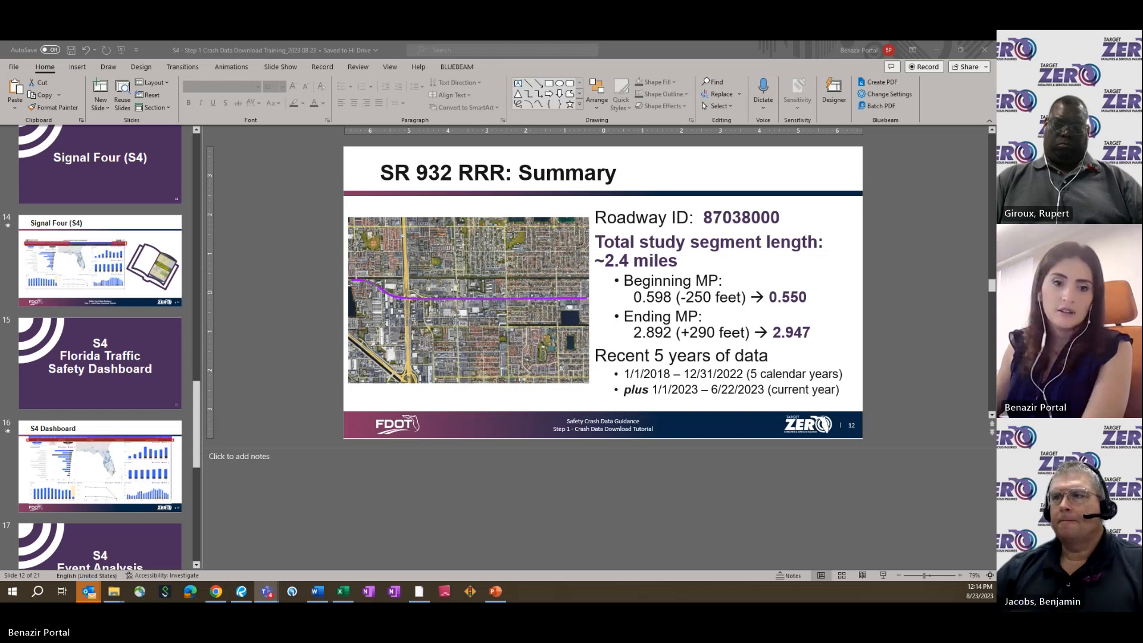
click(100, 544)
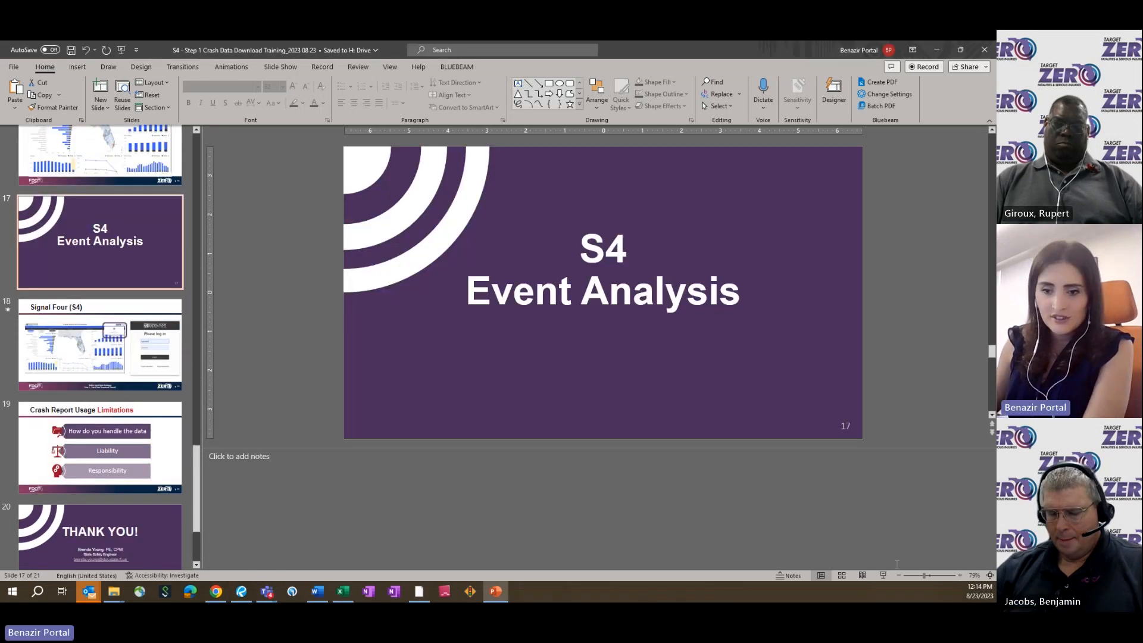
key(shift+F5)
click(467, 309)
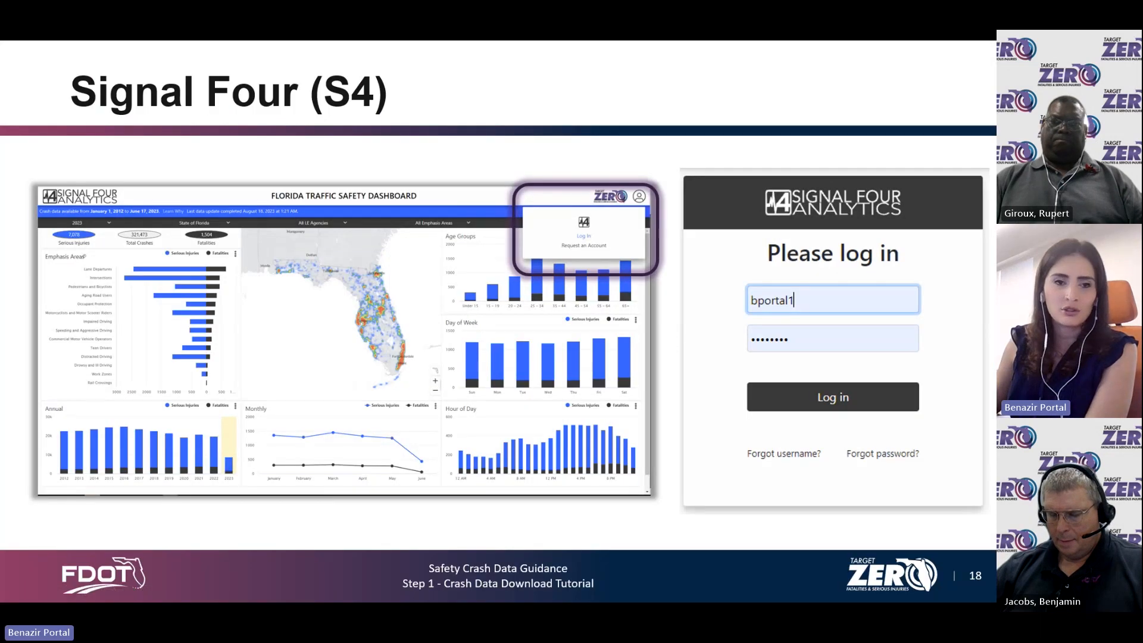
key(Right)
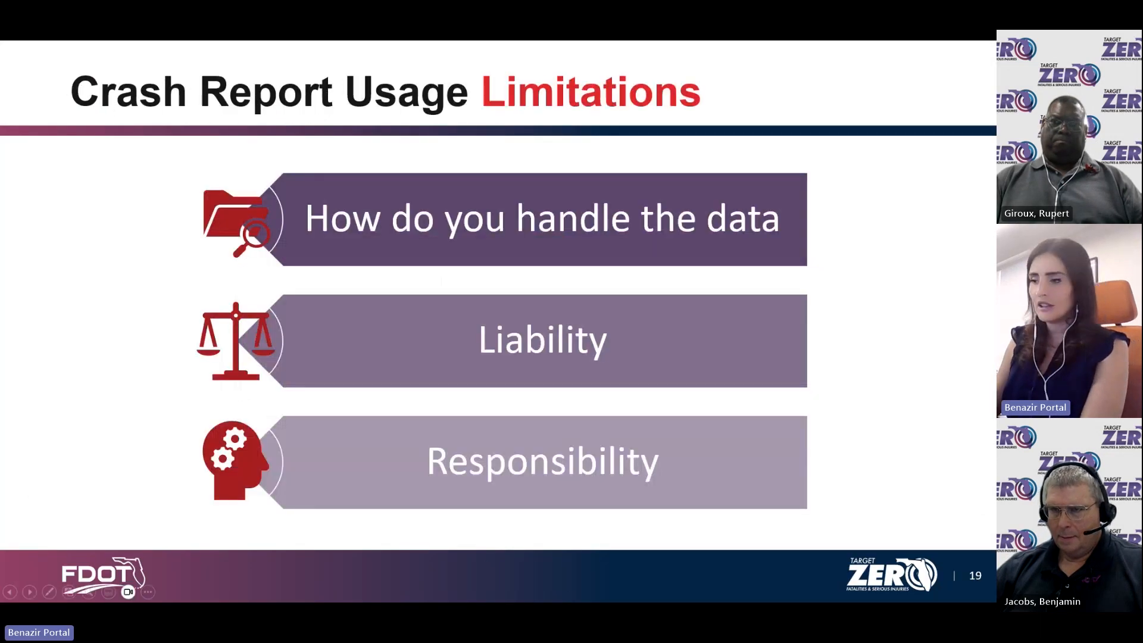